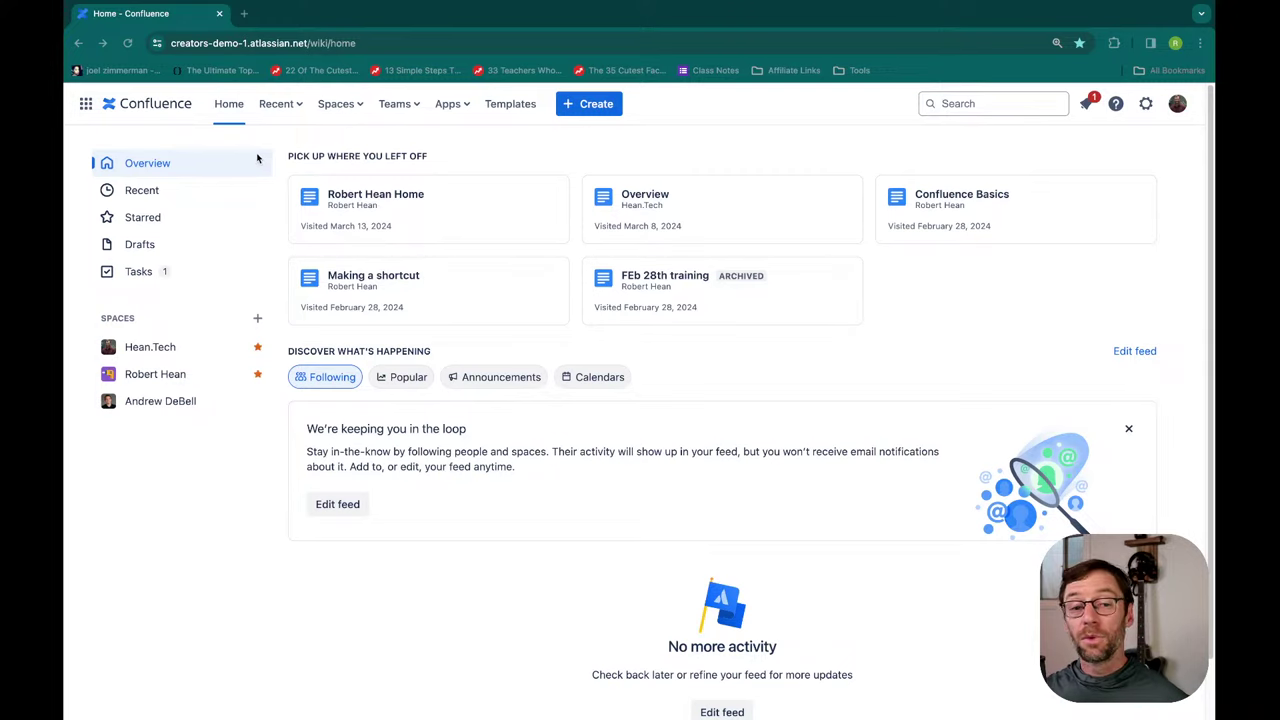
- Star the only unstarred space in the Spaces list, and remove its star again
{"action": "left_click", "coordinate": [173, 110]}
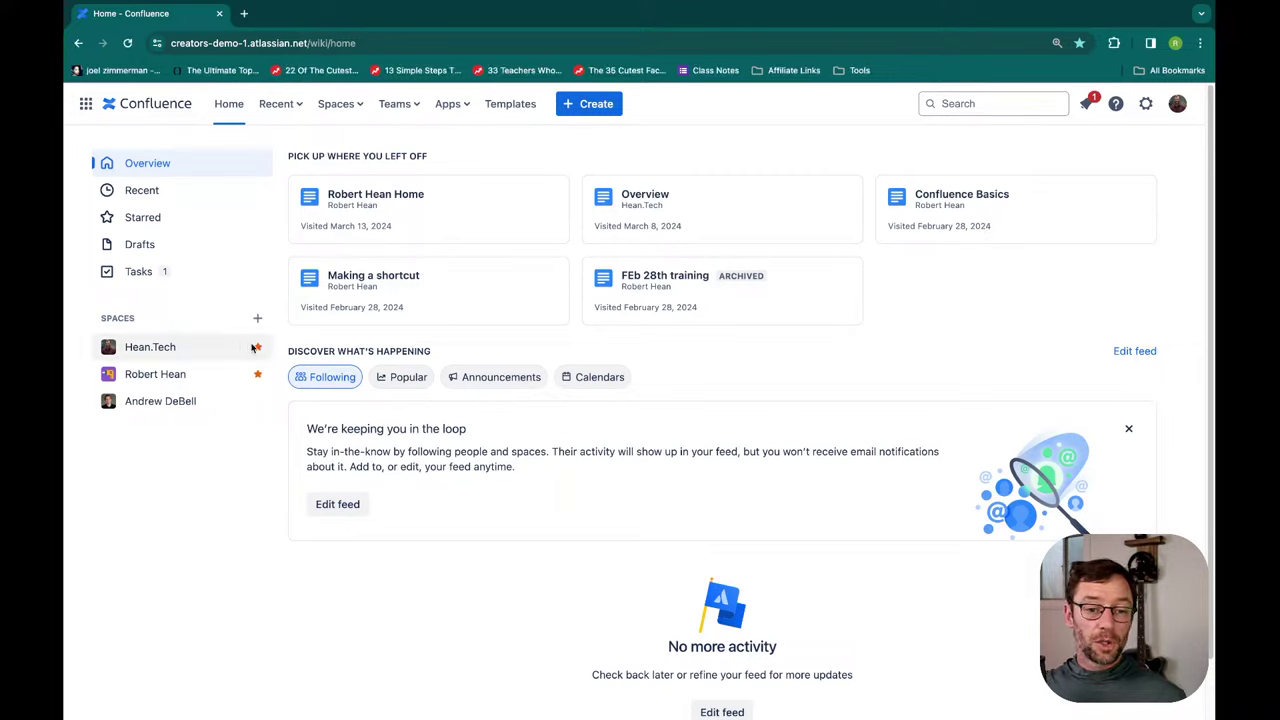
{"action": "left_click", "coordinate": [257, 400]}
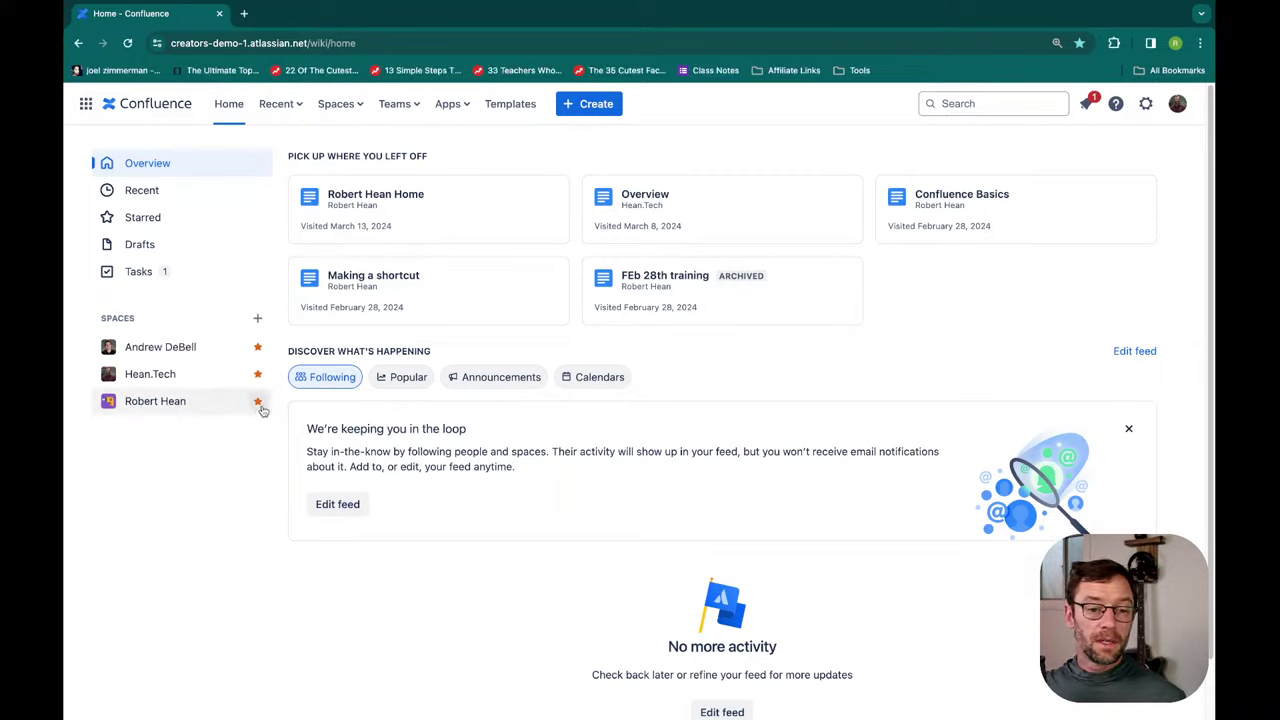
{"action": "left_click", "coordinate": [257, 346]}
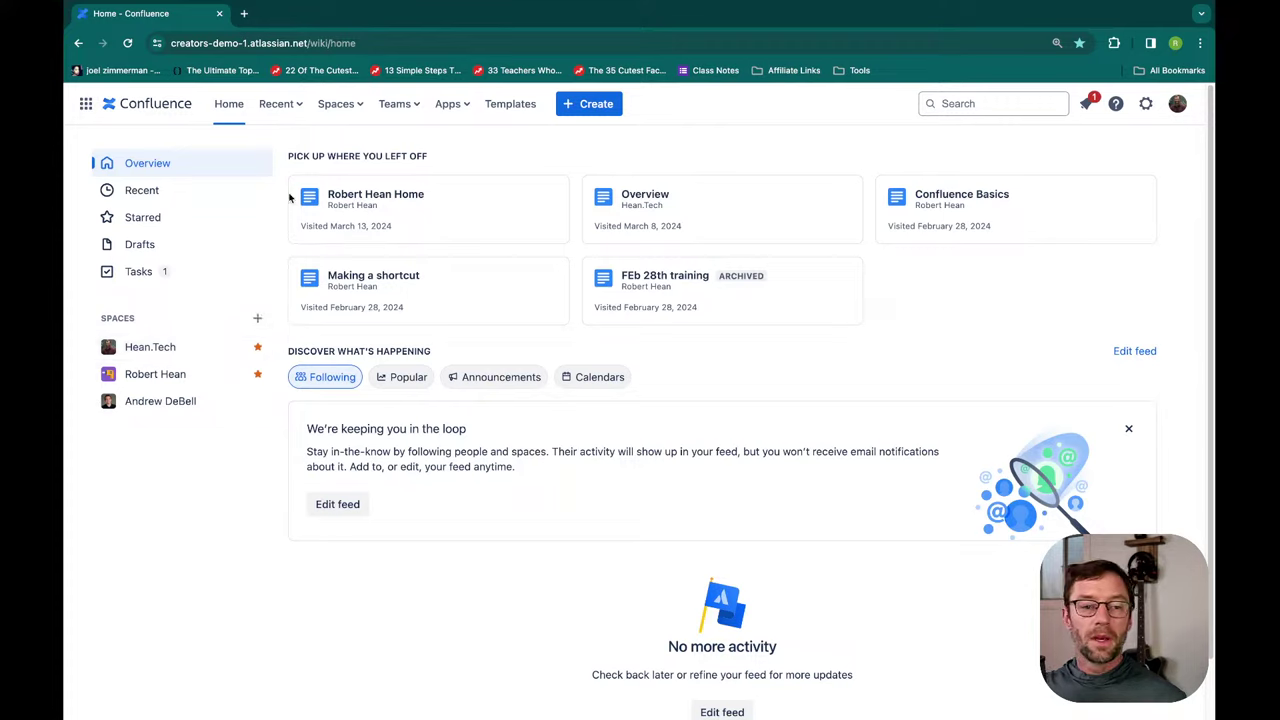
- Review the recent content lists for Drafts, Worked on, Created by me and Starred items
{"action": "left_click", "coordinate": [305, 107]}
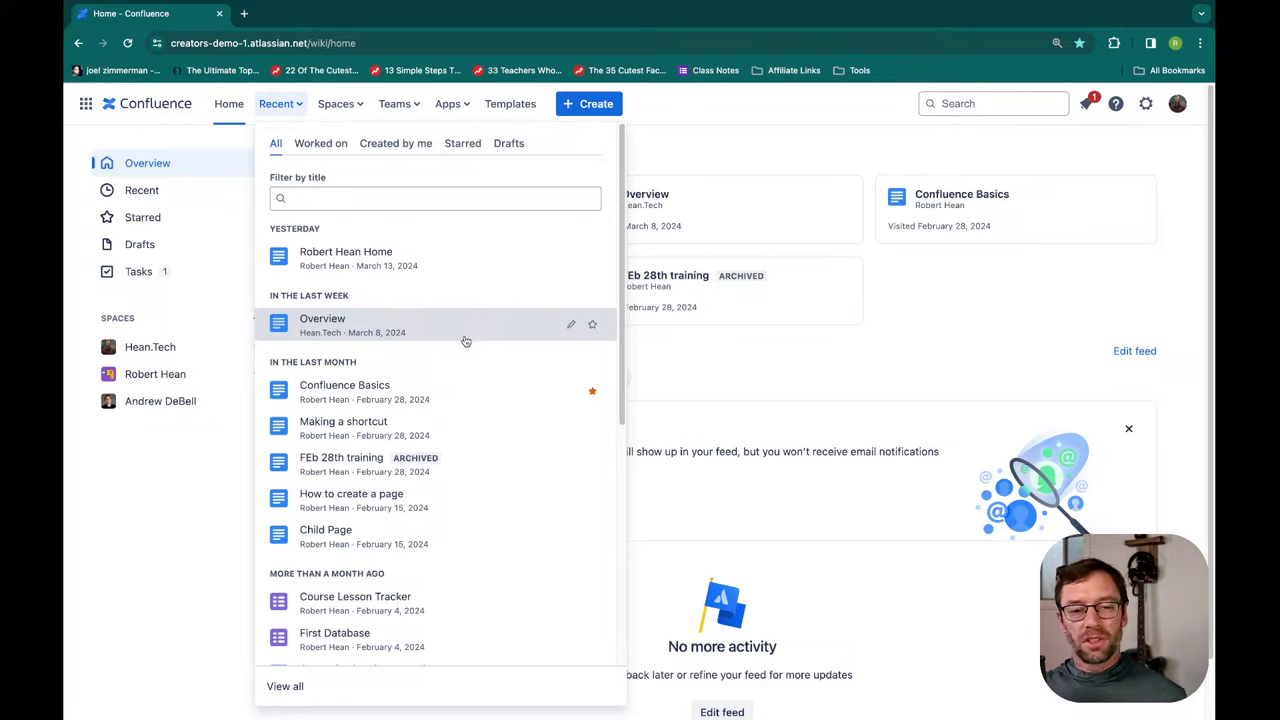
{"action": "left_click", "coordinate": [512, 144]}
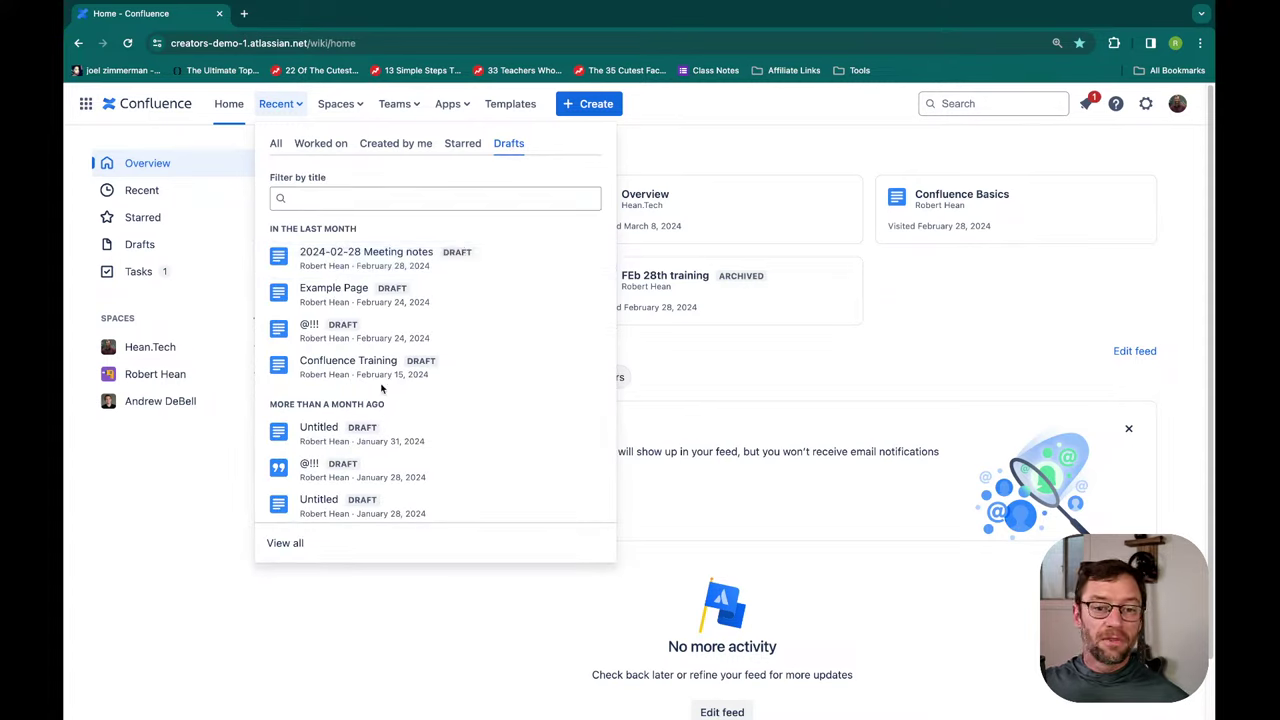
{"action": "left_click", "coordinate": [306, 148]}
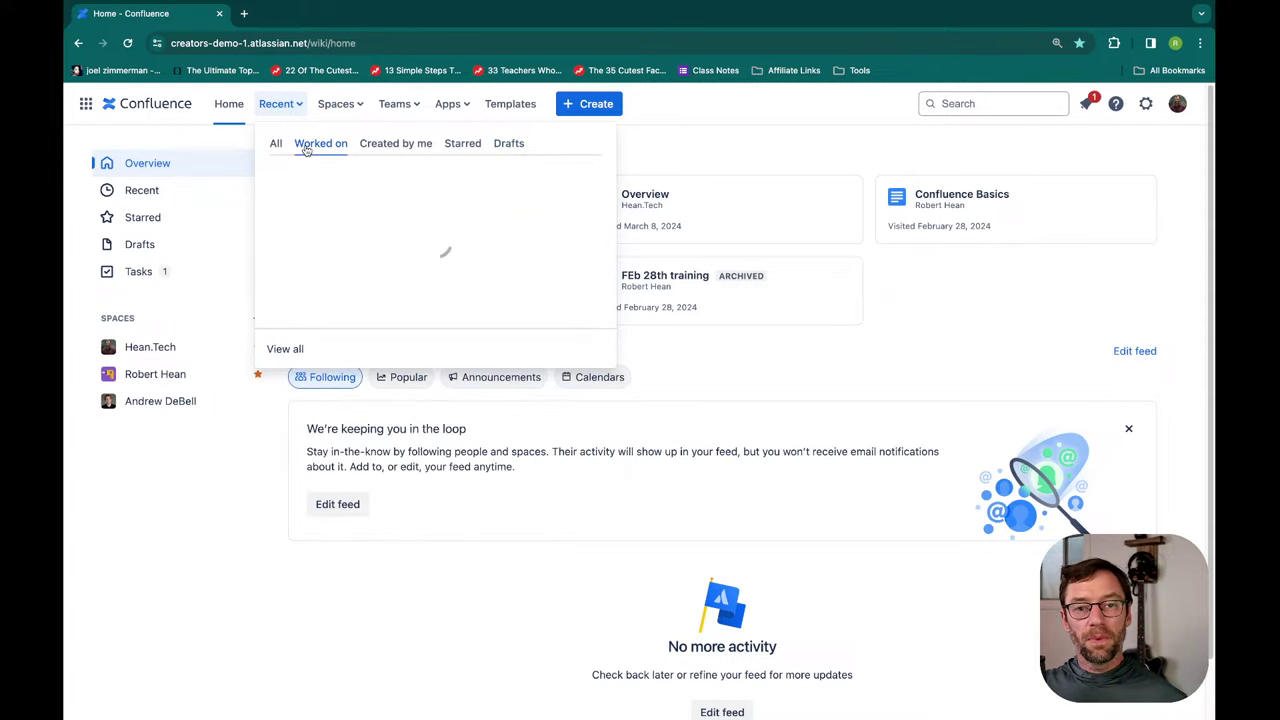
{"action": "left_click", "coordinate": [395, 145]}
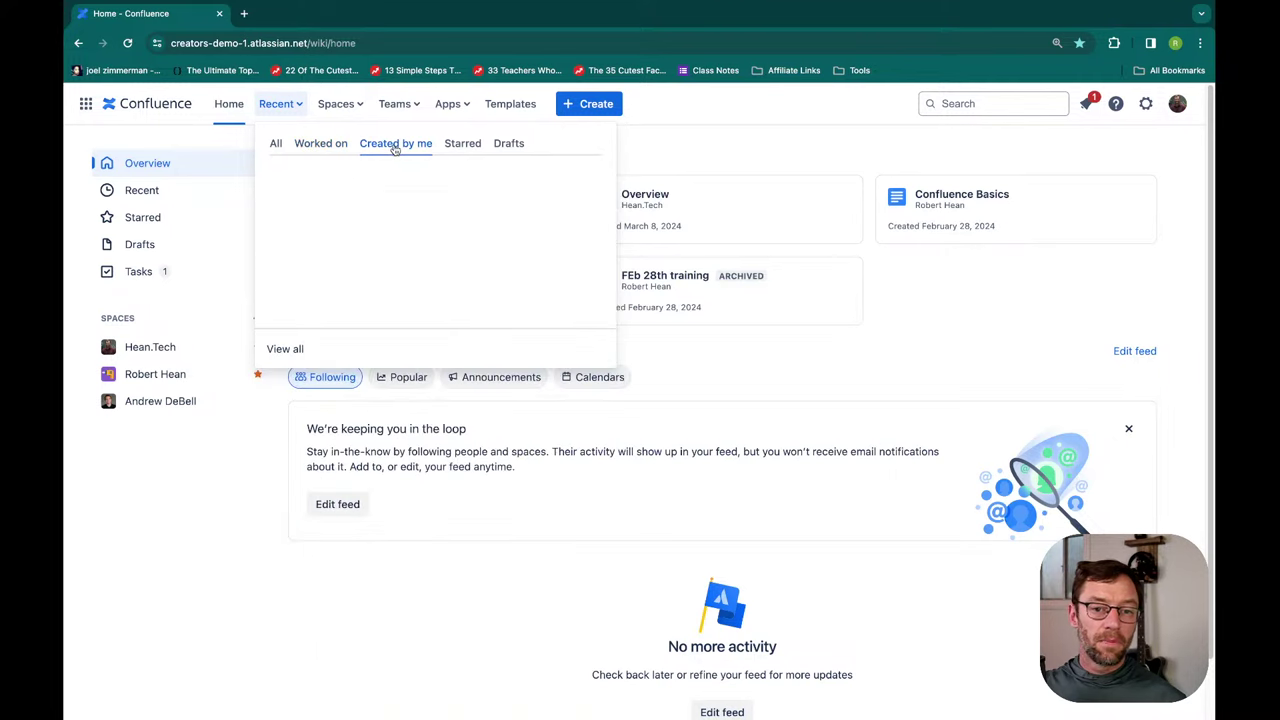
{"action": "left_click", "coordinate": [461, 144]}
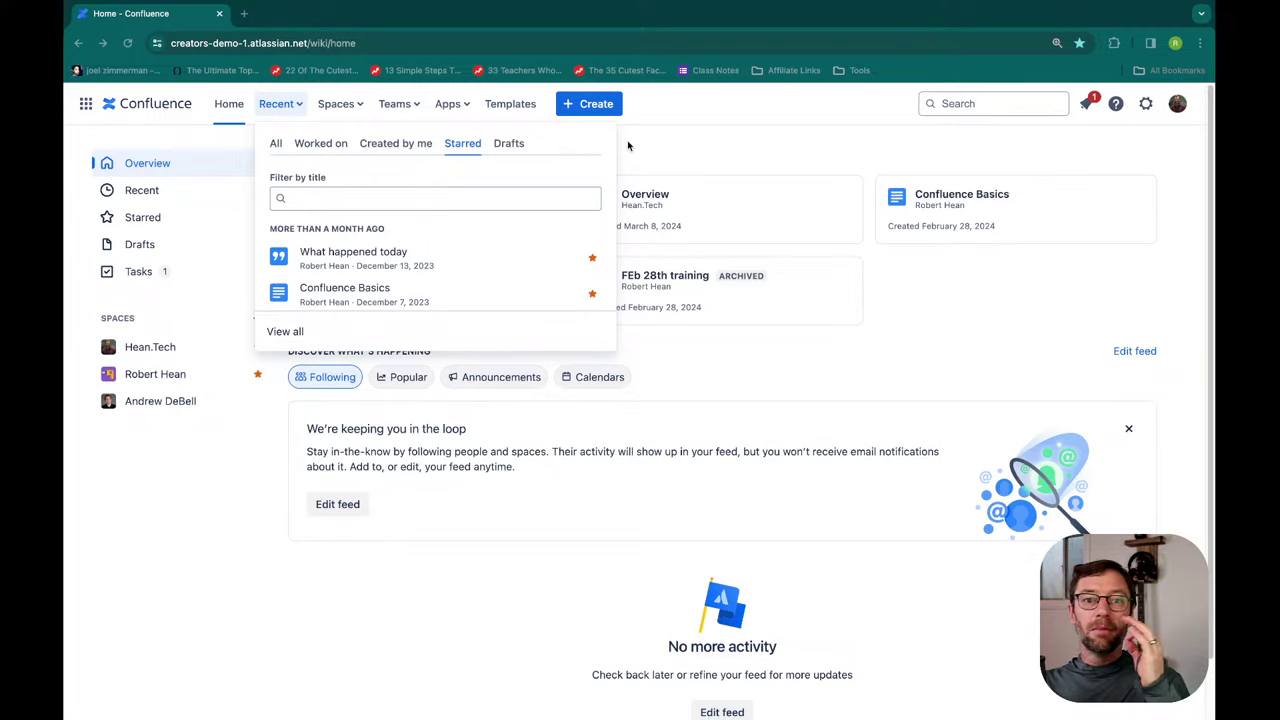
{"action": "left_click", "coordinate": [684, 152]}
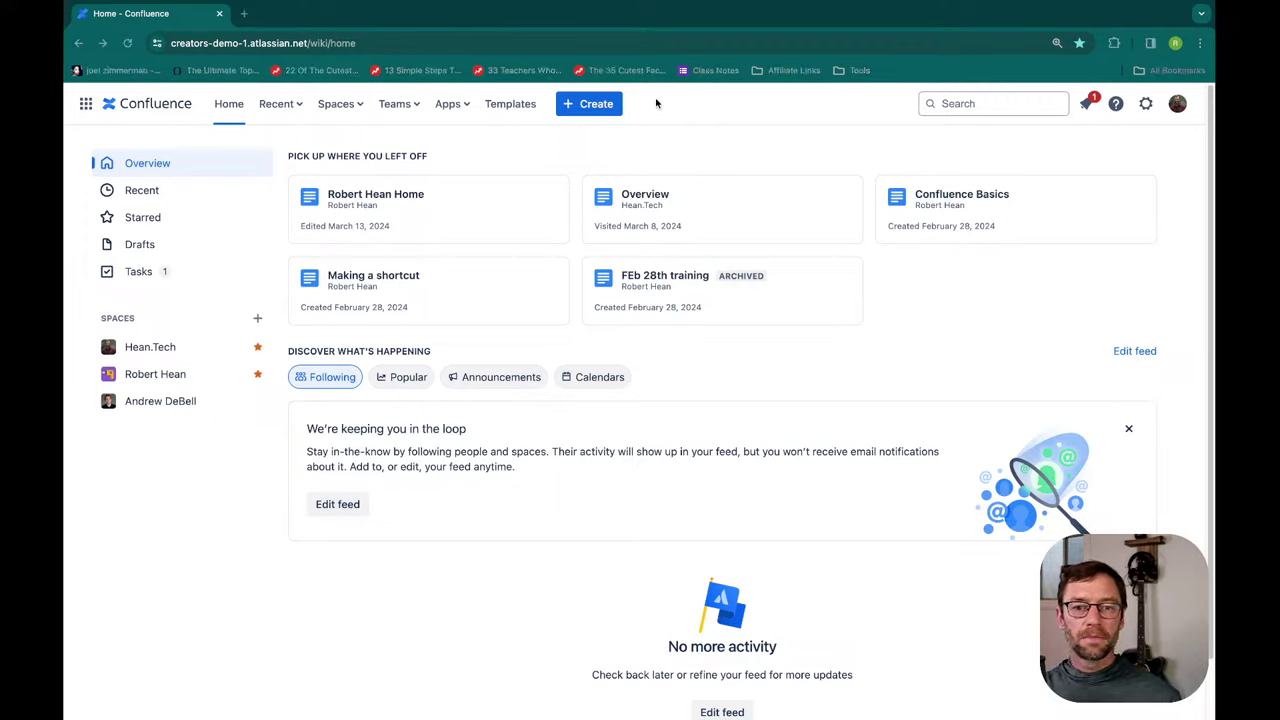
- Open the starred Hean.Tech space
{"action": "left_click", "coordinate": [347, 106]}
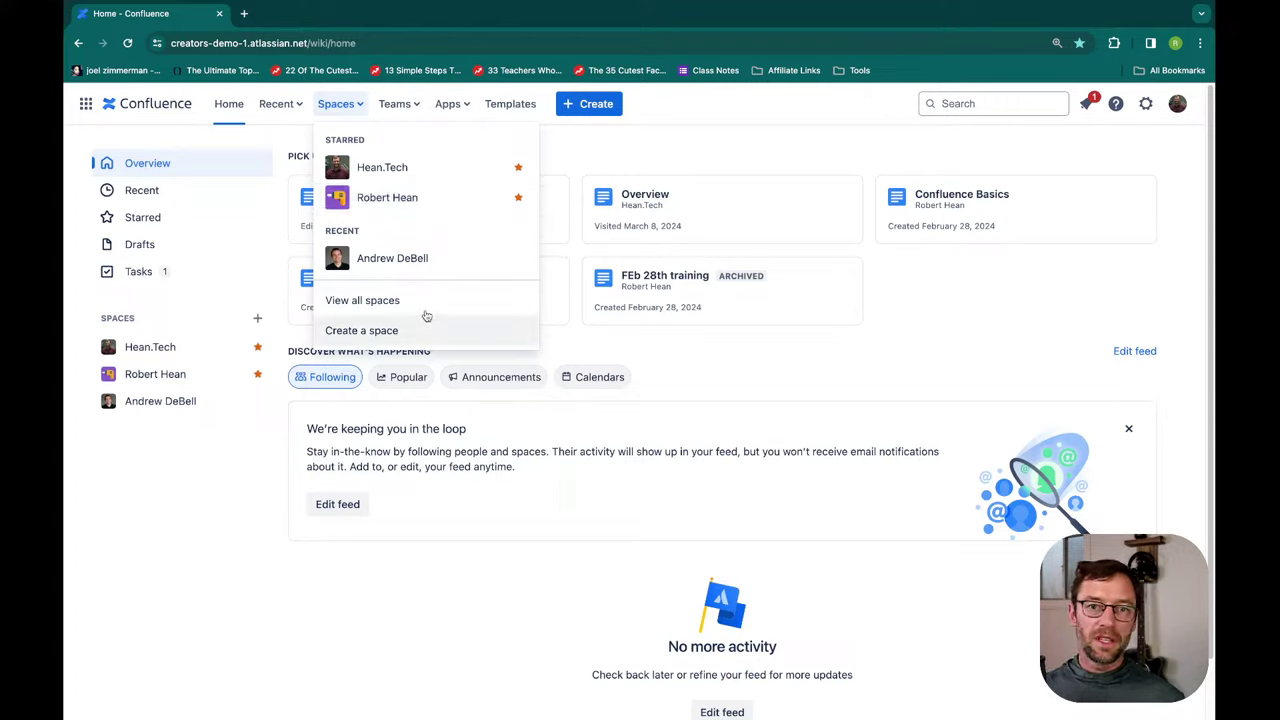
{"action": "left_click", "coordinate": [432, 172]}
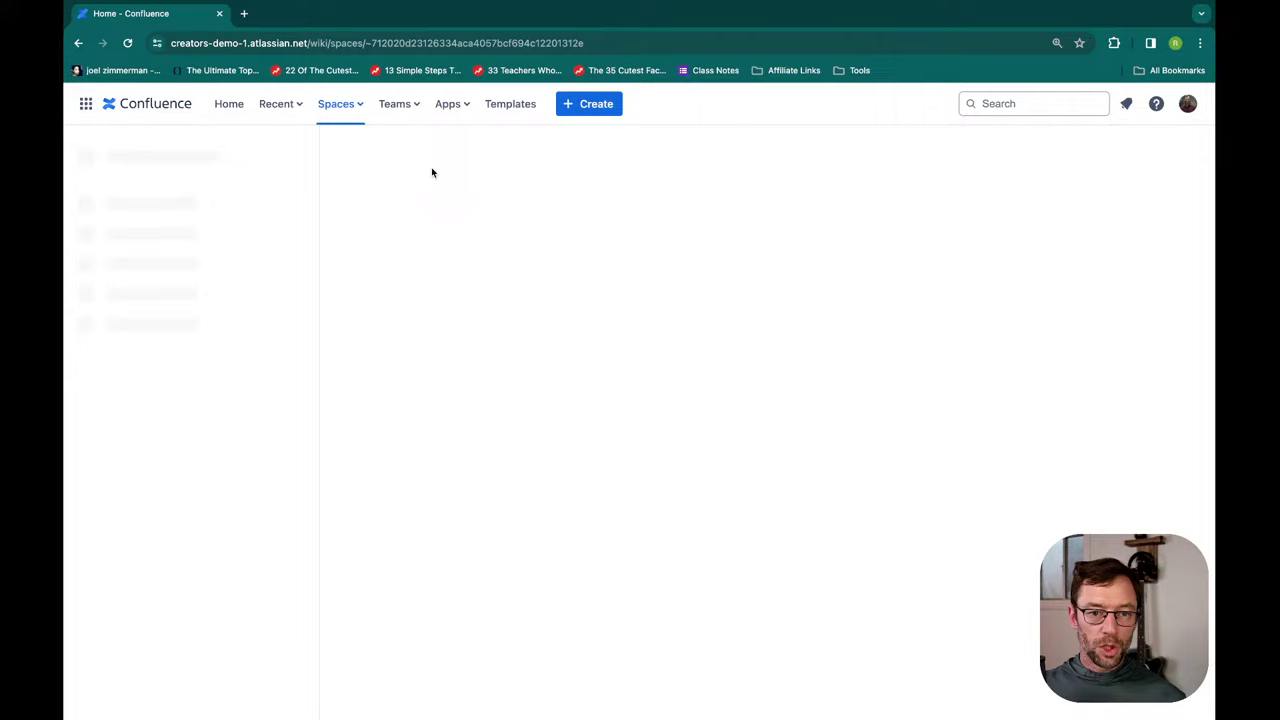
- Look through the available Teams and Apps options, and preview the Copy Test page in the space's content tree
{"action": "left_click", "coordinate": [408, 103]}
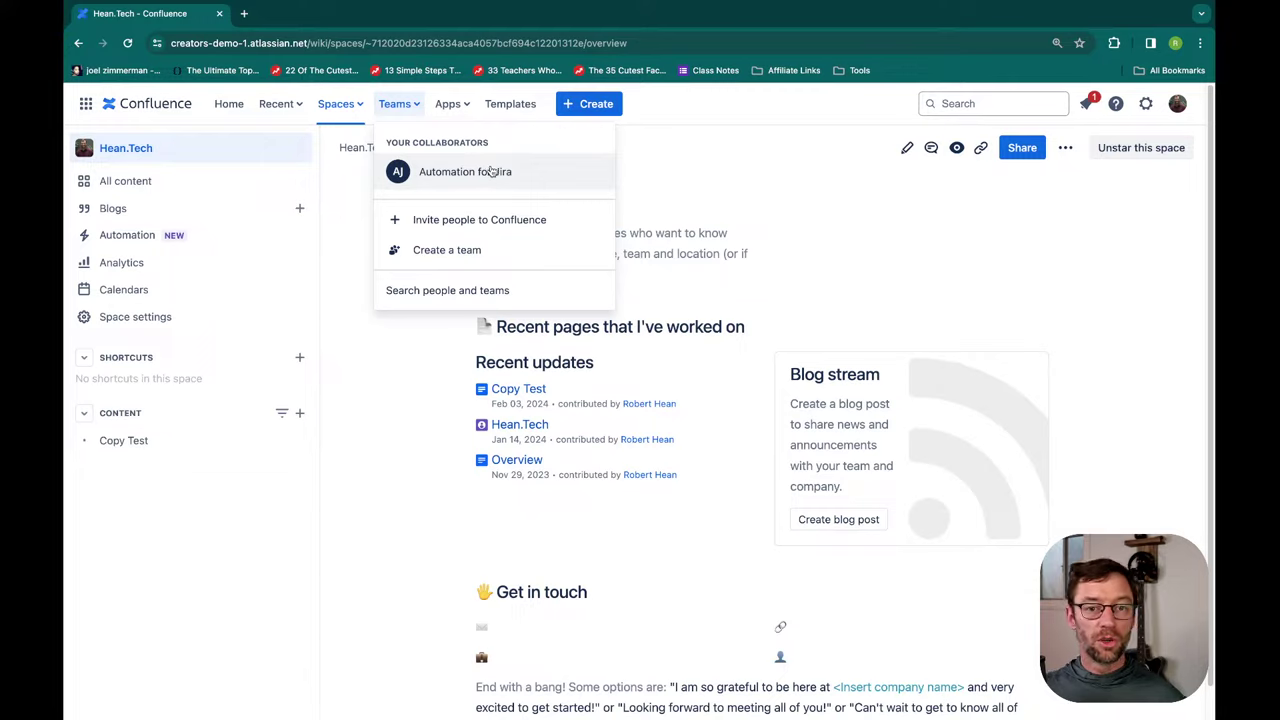
{"action": "left_click", "coordinate": [455, 106]}
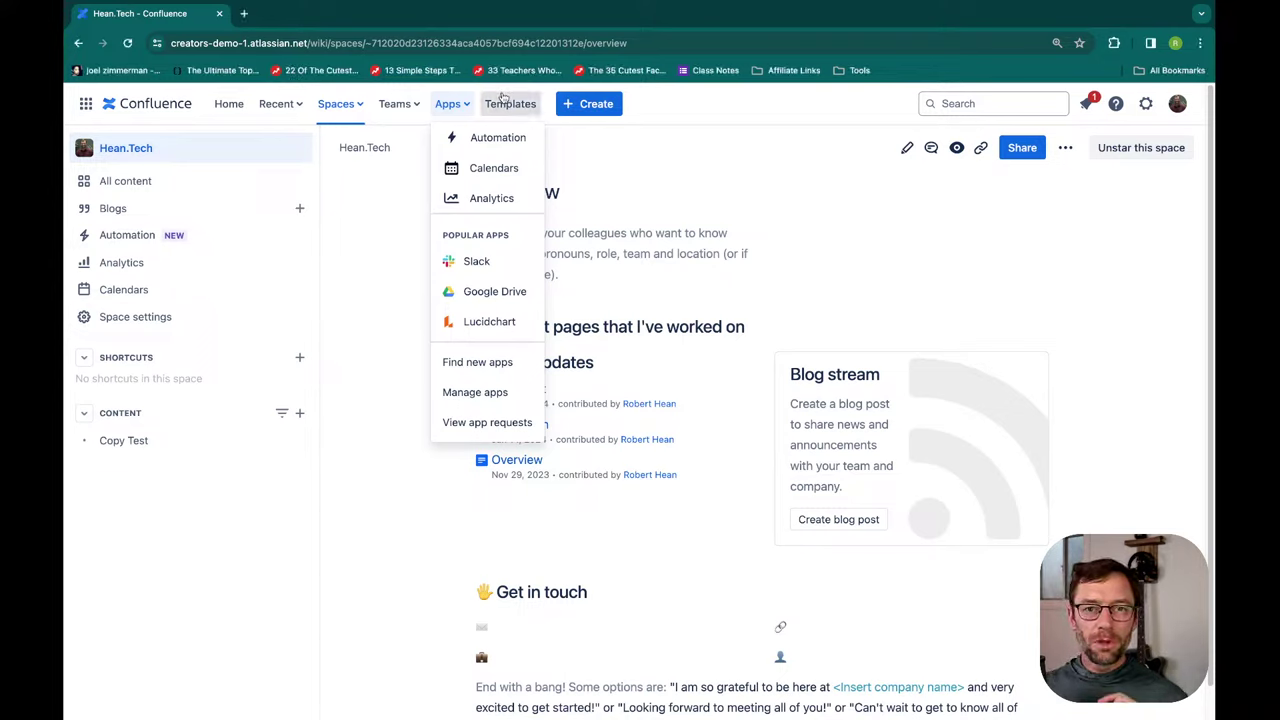
{"action": "left_click", "coordinate": [601, 152]}
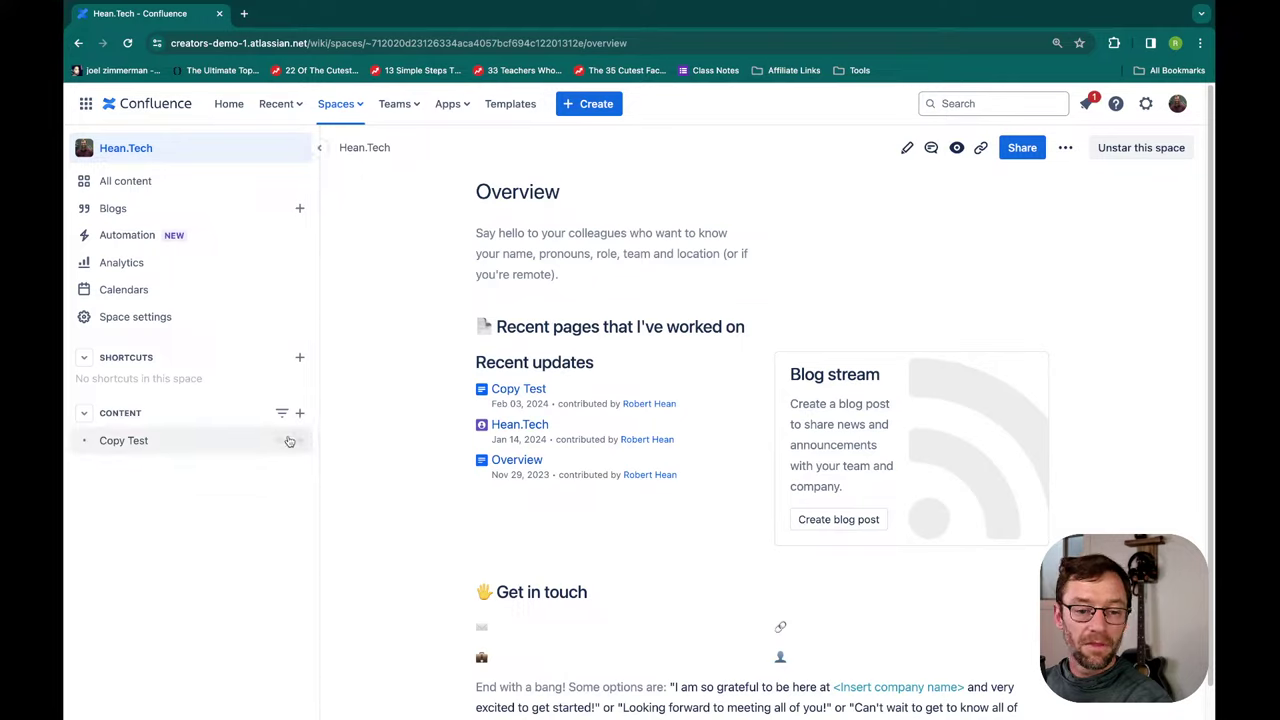
{"action": "mouse_move", "coordinate": [243, 452]}
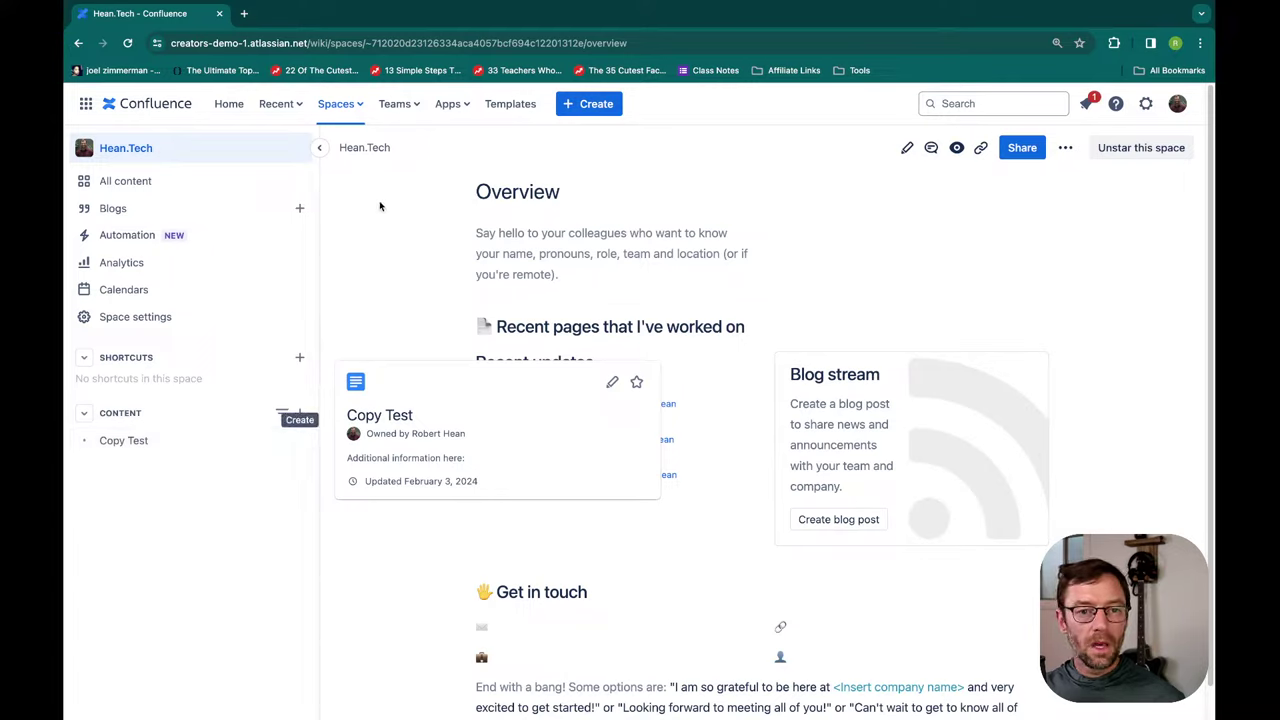
- Switch from Hean.Tech to the other starred space
{"action": "left_click", "coordinate": [343, 104]}
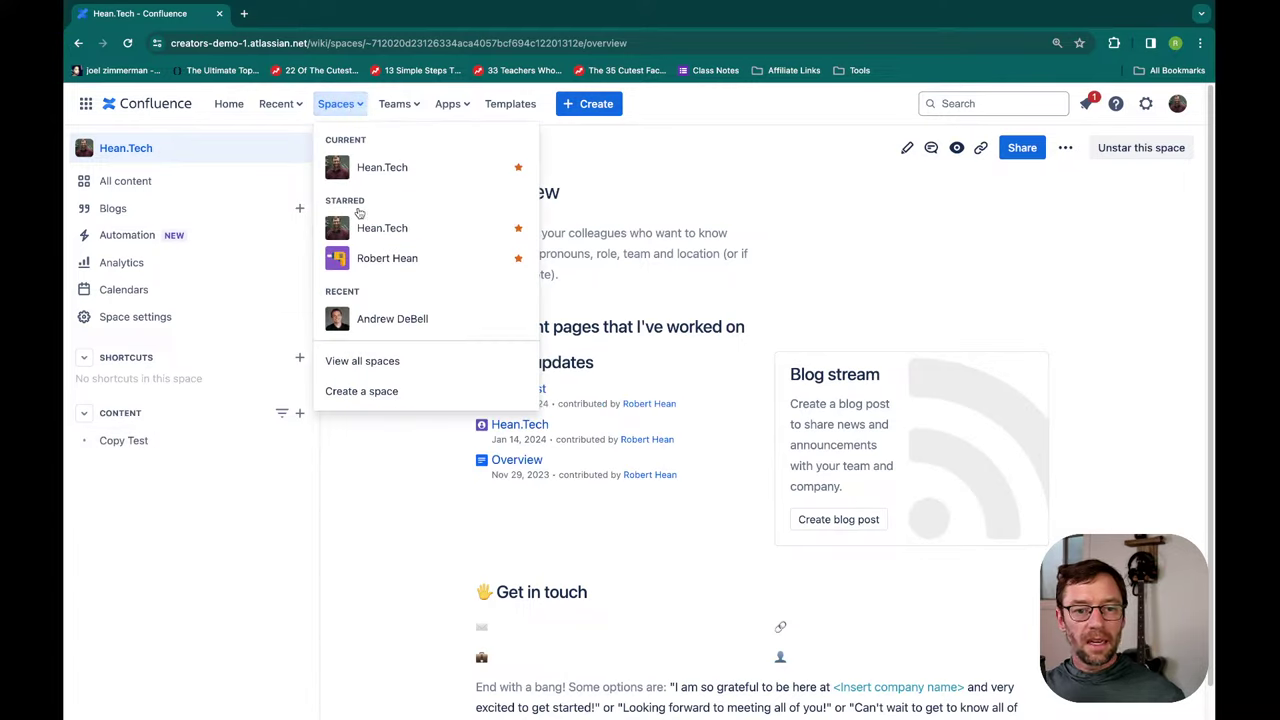
{"action": "left_click", "coordinate": [380, 253]}
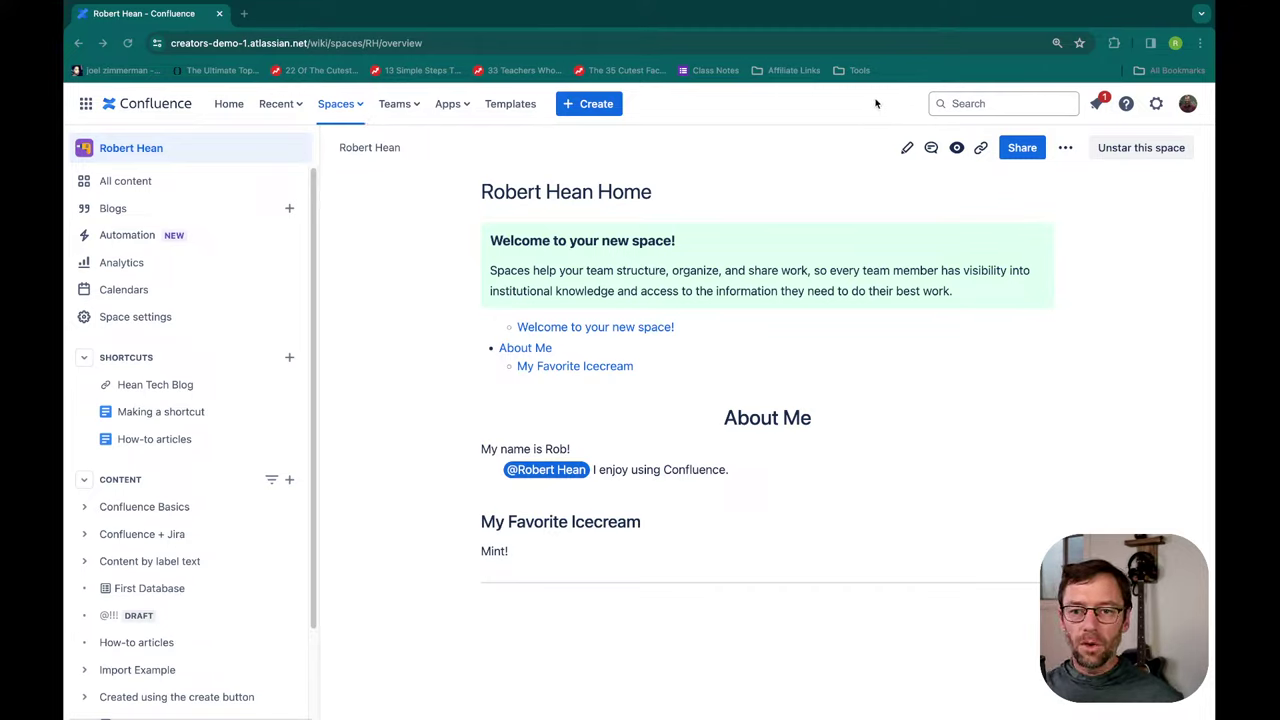
- Search for "confluence" limited to the starred personal space, and show the results in the advanced search
{"action": "left_click", "coordinate": [987, 103]}
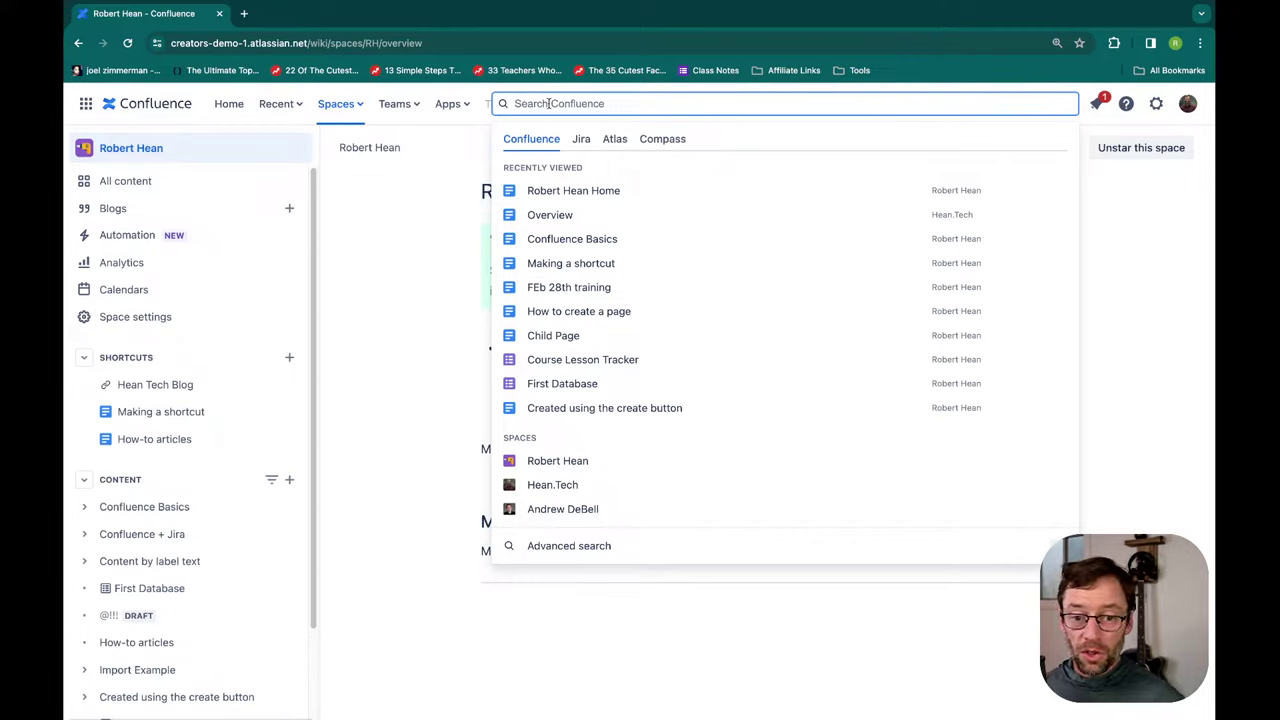
{"action": "type", "text": "confluence"}
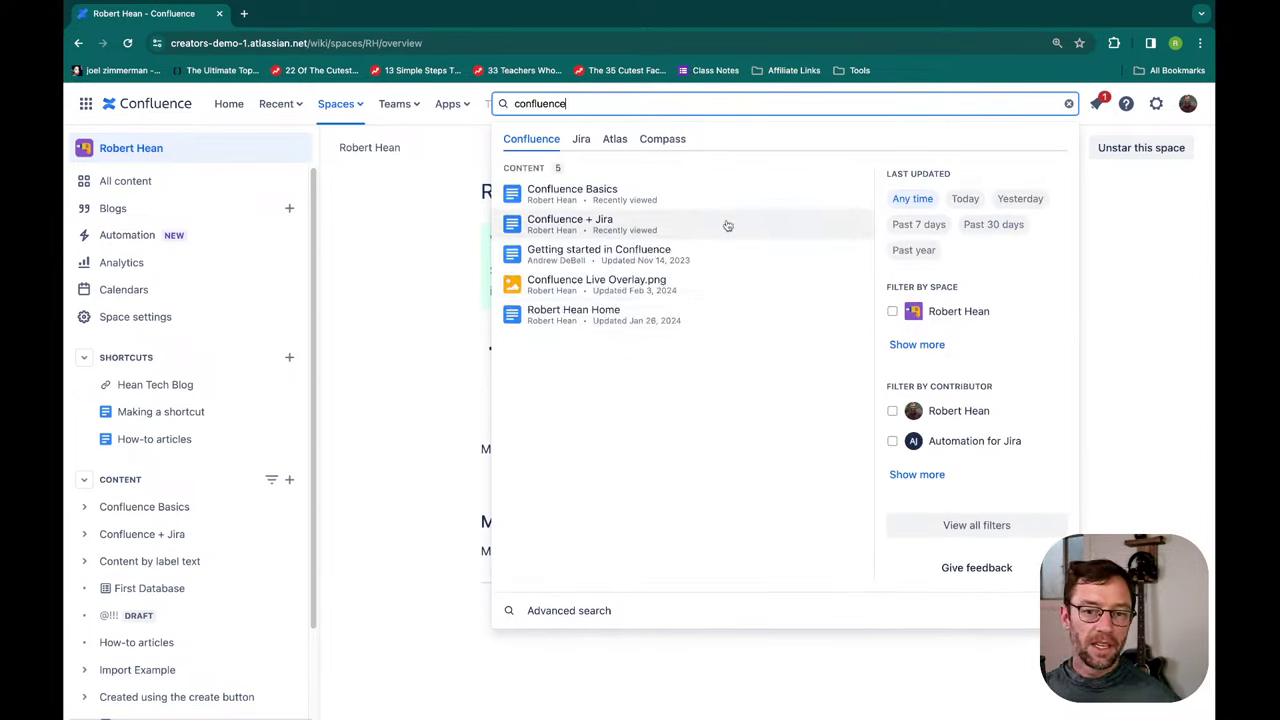
{"action": "left_click", "coordinate": [893, 312]}
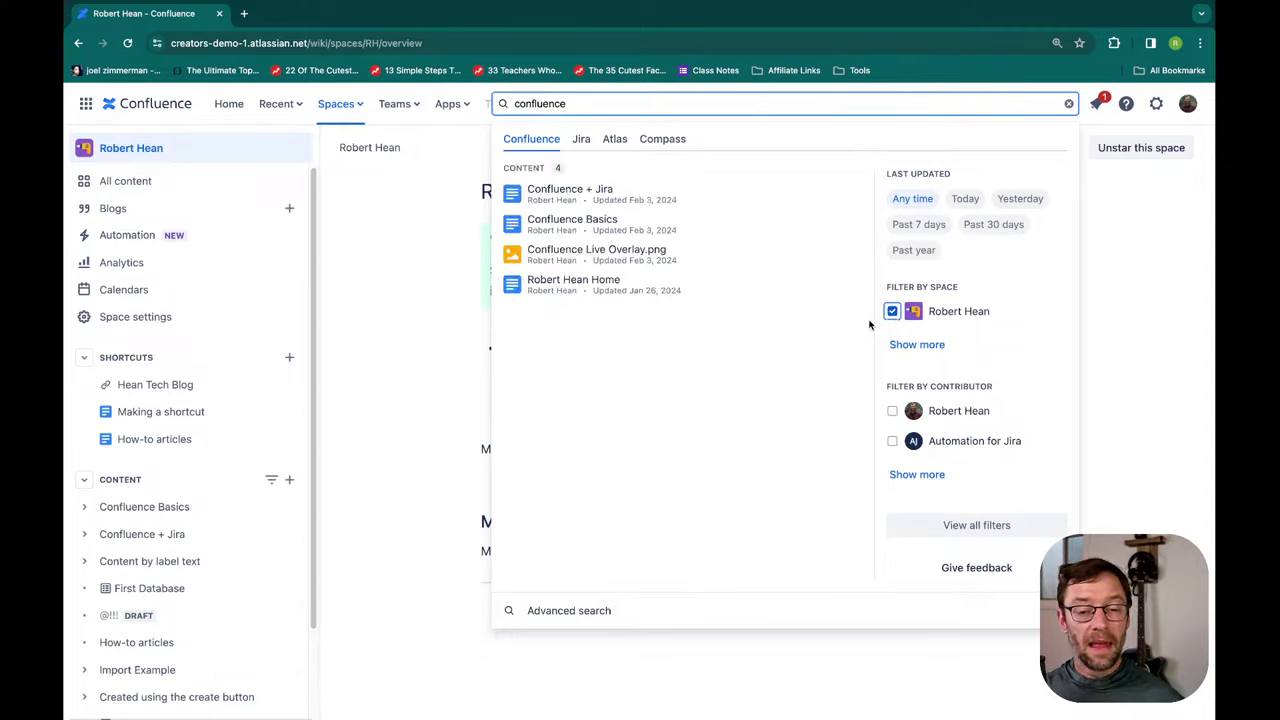
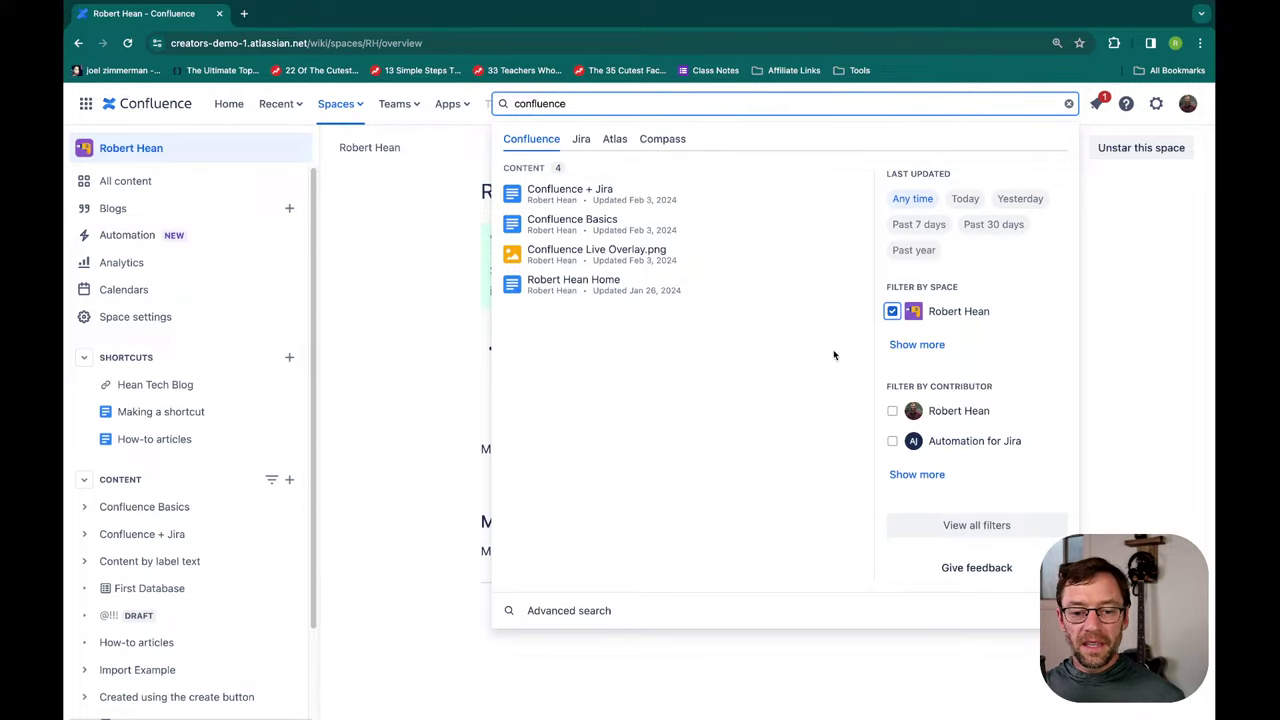
{"action": "left_click", "coordinate": [696, 610]}
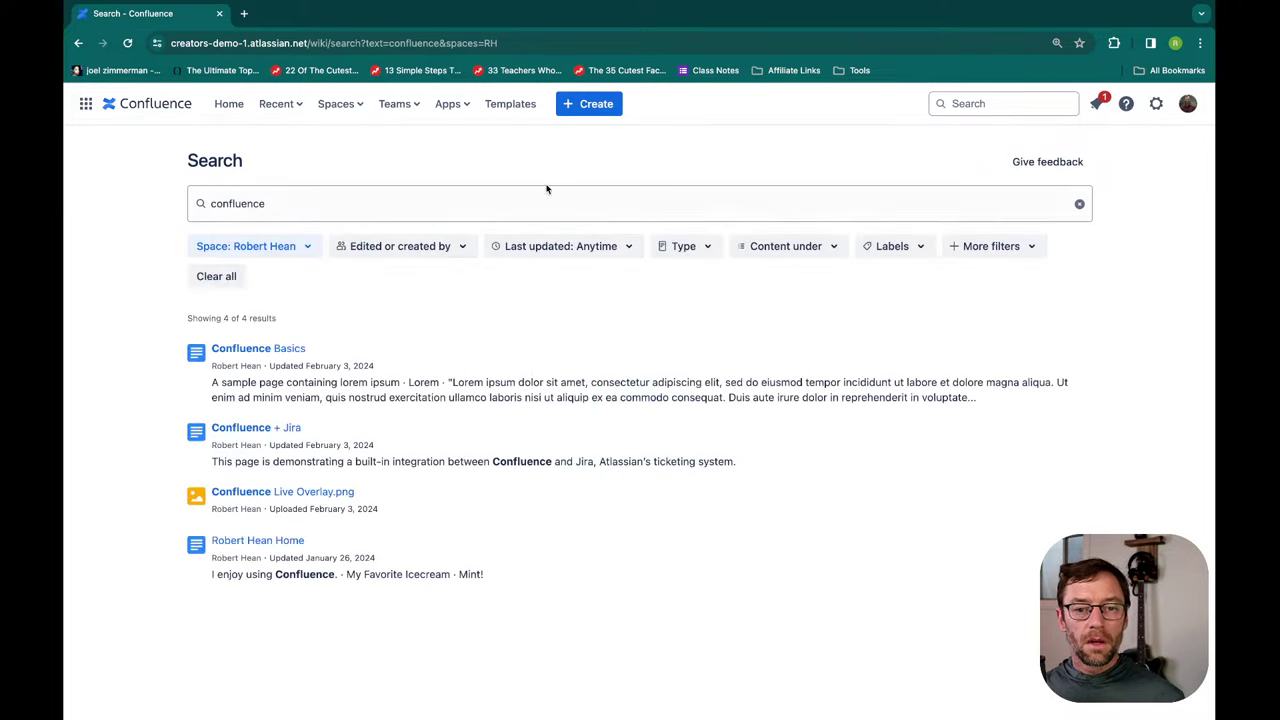
- Examine the advanced search's additional filters for titles only and archived content without applying them
{"action": "left_click", "coordinate": [544, 200]}
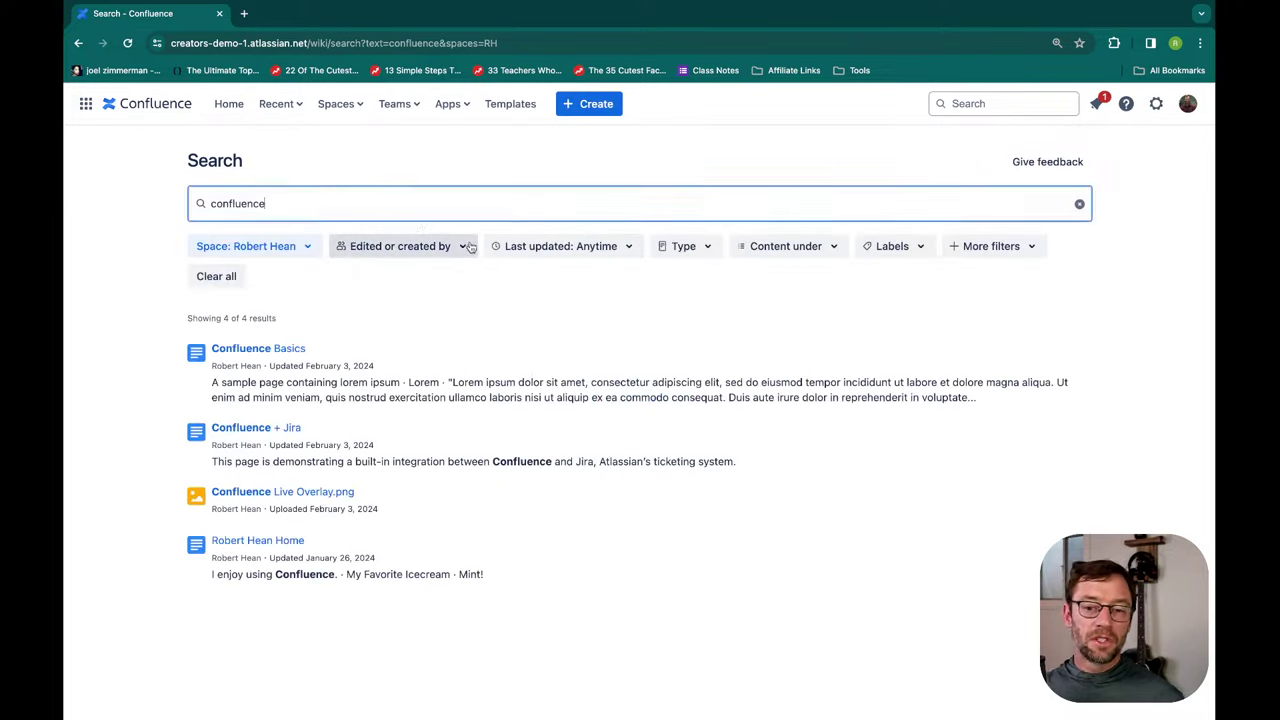
{"action": "left_click", "coordinate": [995, 248]}
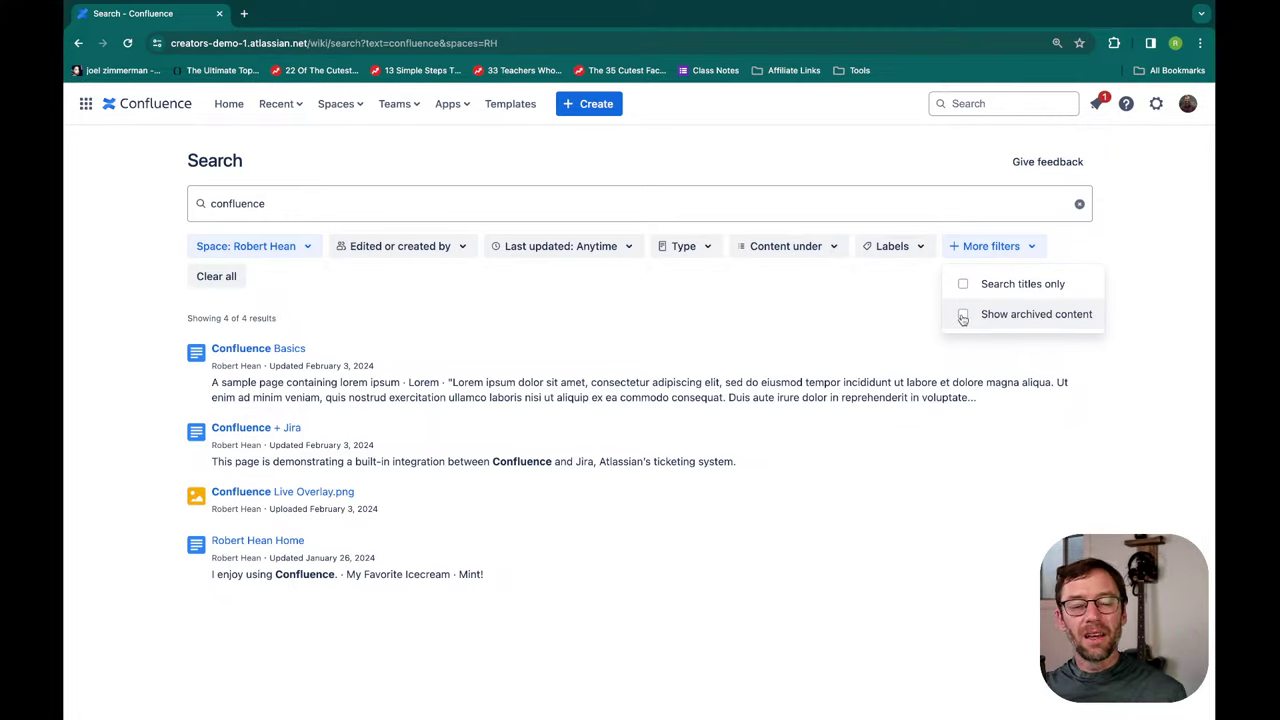
{"action": "left_click", "coordinate": [795, 162]}
- Return to the starred personal space and expand Confluence Basics in its content tree
{"action": "left_click", "coordinate": [360, 105]}
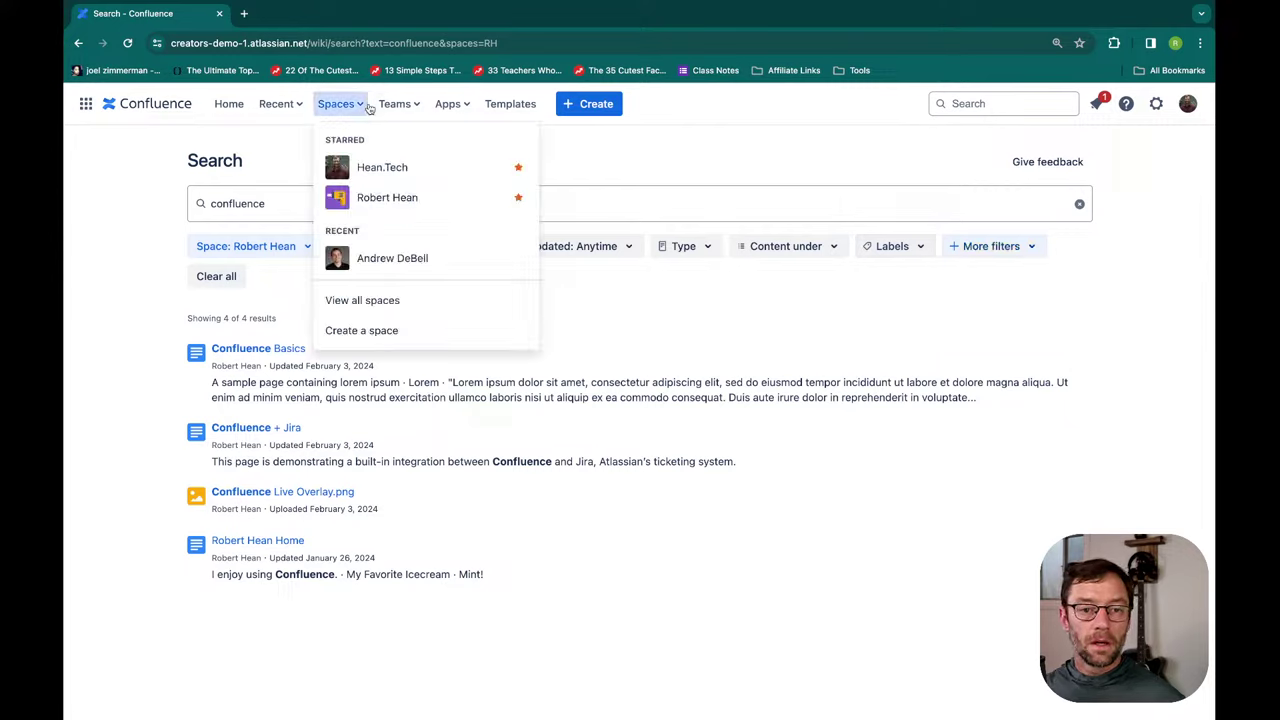
{"action": "left_click", "coordinate": [366, 206]}
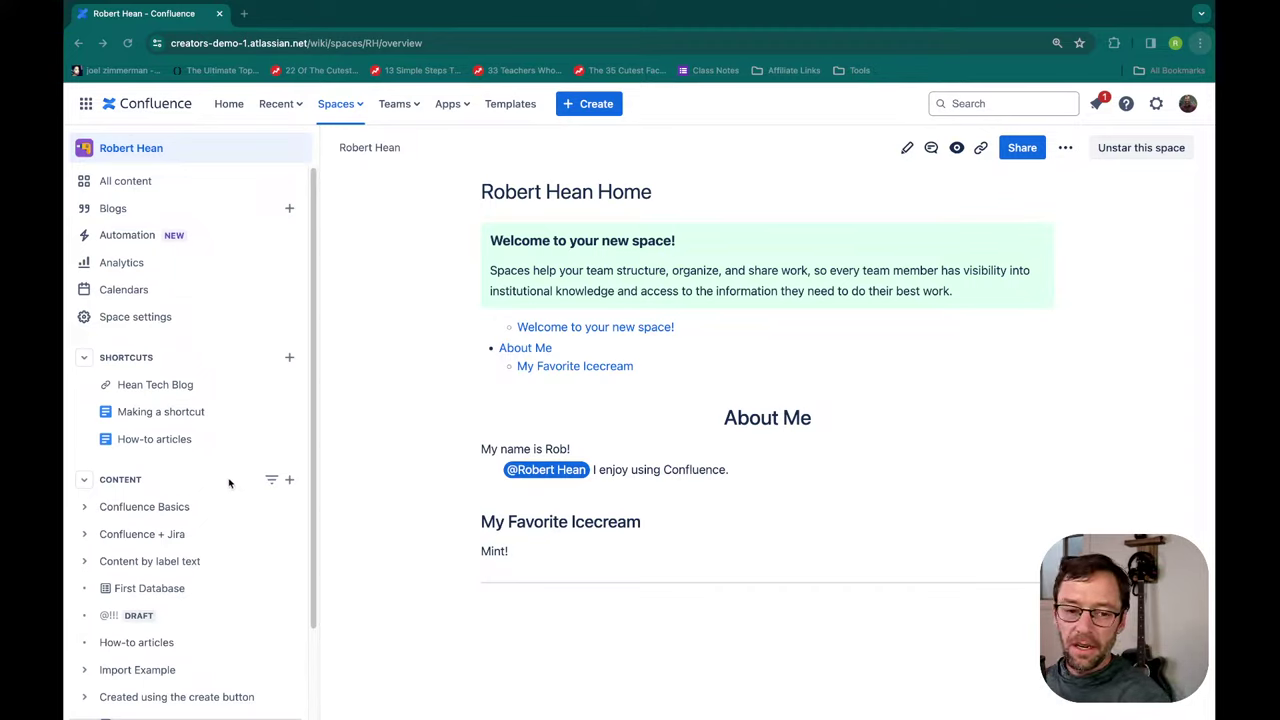
{"action": "left_click", "coordinate": [84, 514]}
{"action": "left_click", "coordinate": [84, 514]}
{"action": "left_click", "coordinate": [84, 514]}
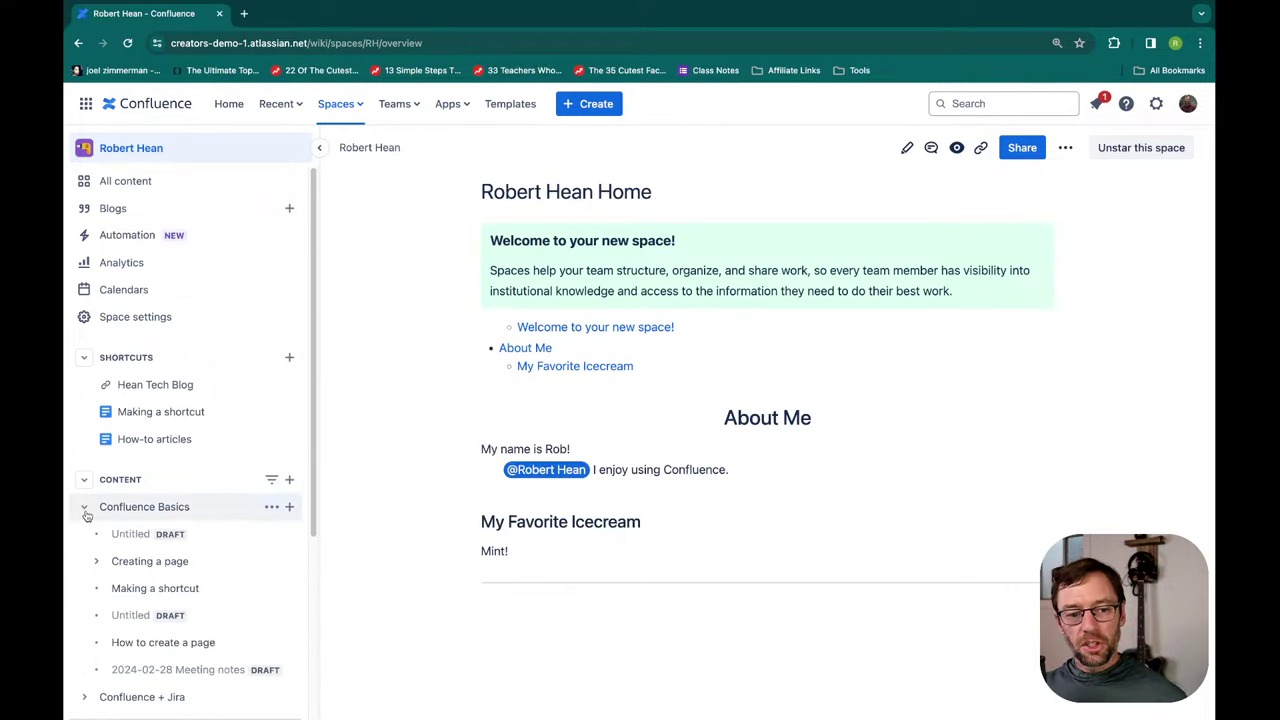
{"action": "scroll", "coordinate": [87, 514], "scroll_direction": "down", "scroll_amount": 3}
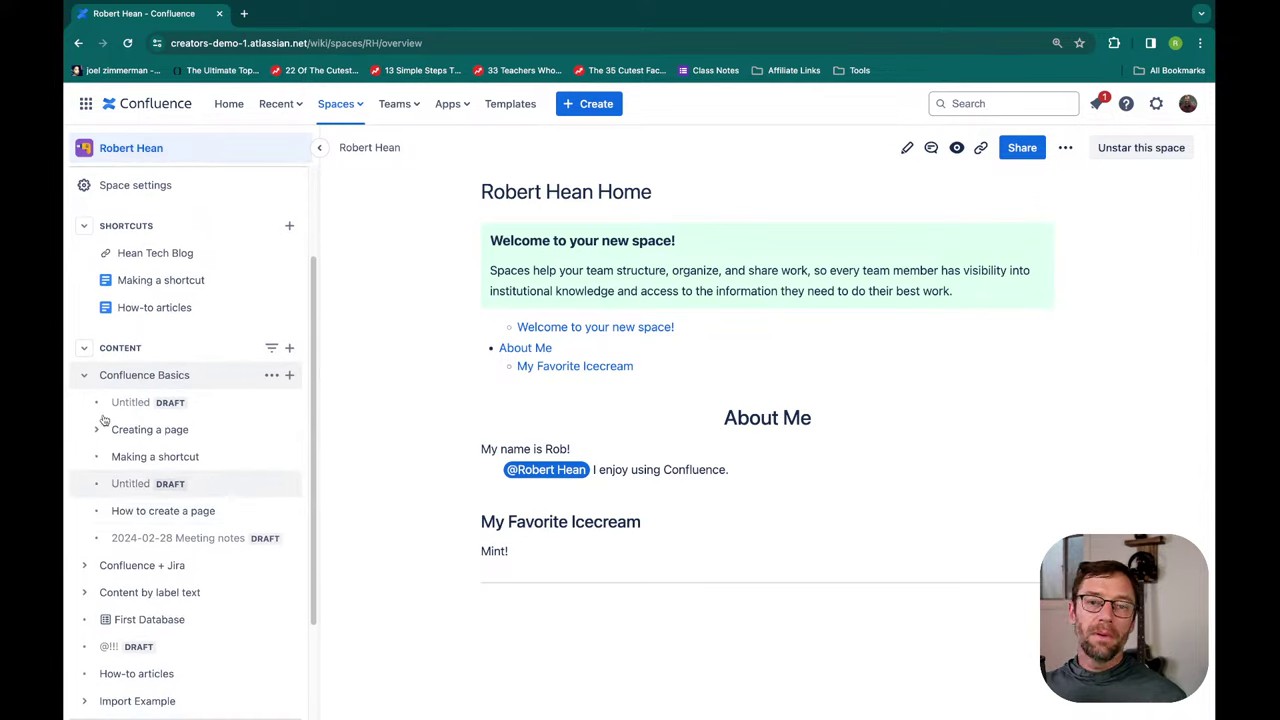
- Preview the Confluence Basics page and expand its Creating a page child in the content tree
{"action": "mouse_move", "coordinate": [150, 378]}
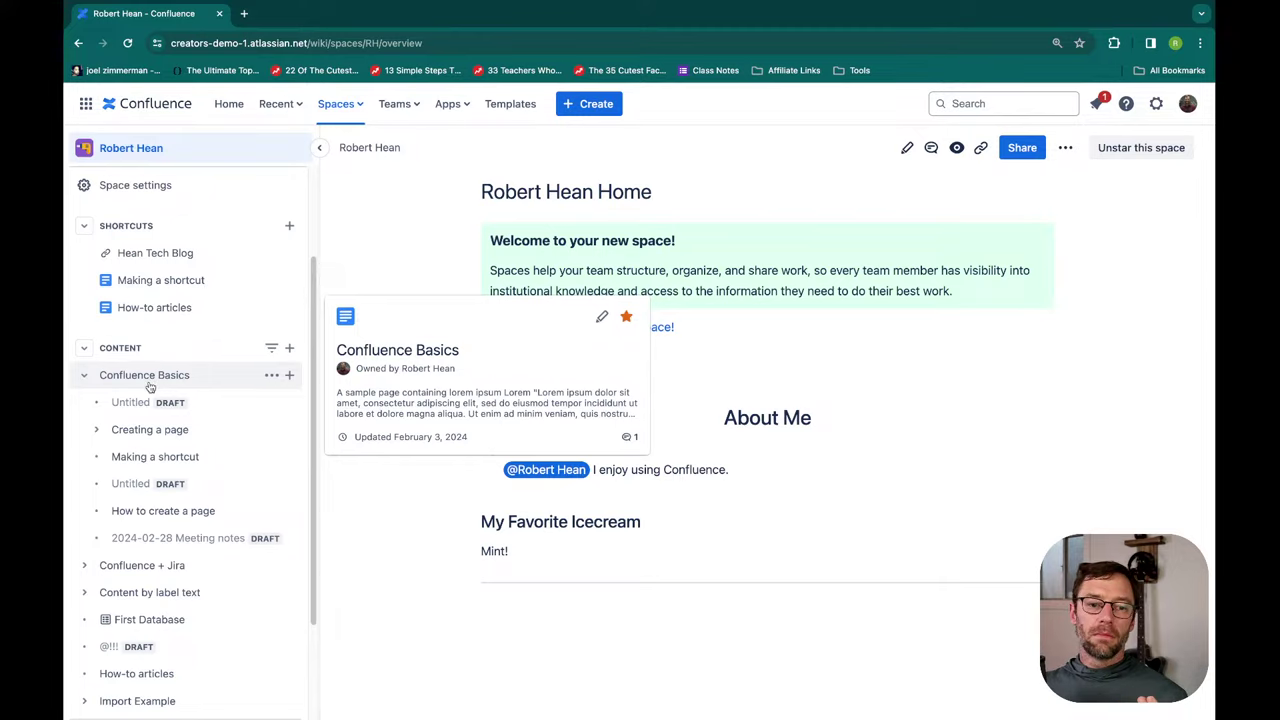
{"action": "mouse_move", "coordinate": [158, 409]}
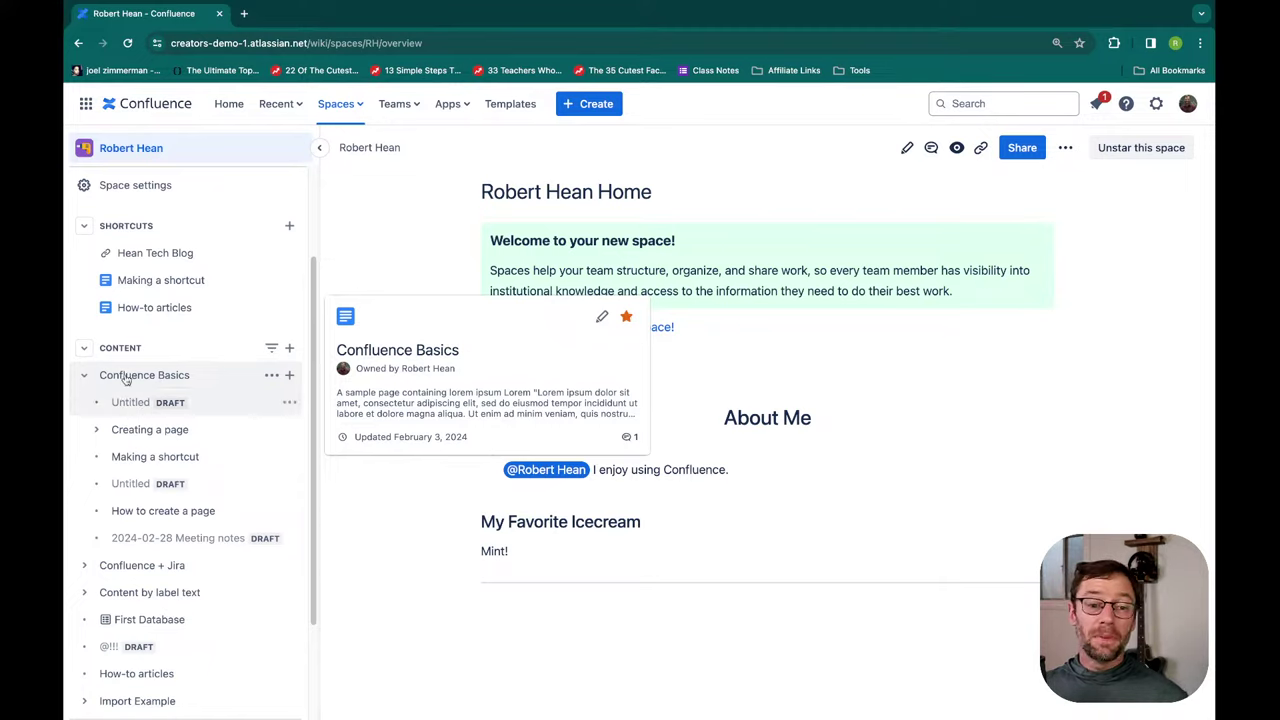
{"action": "left_click", "coordinate": [97, 430]}
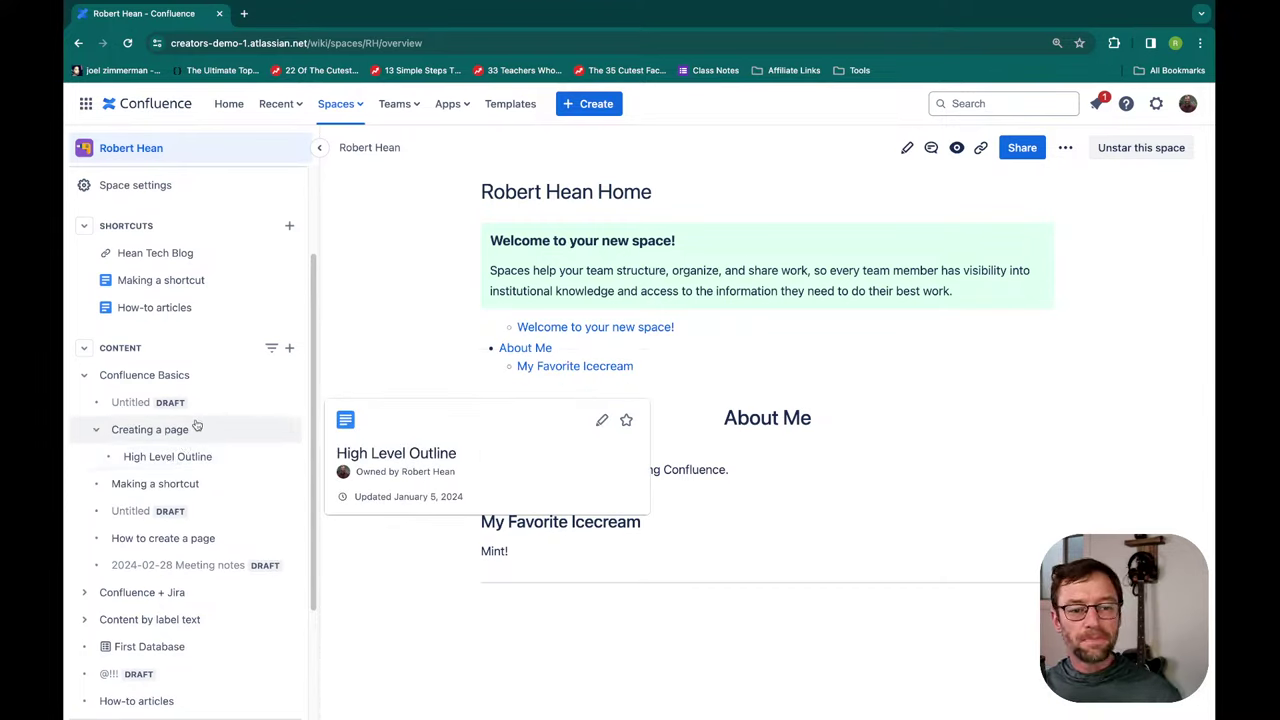
- Open the Confluence Basics page and view the inline comment on the highlighted word "dolor" in the Lorem section
{"action": "left_click", "coordinate": [175, 382]}
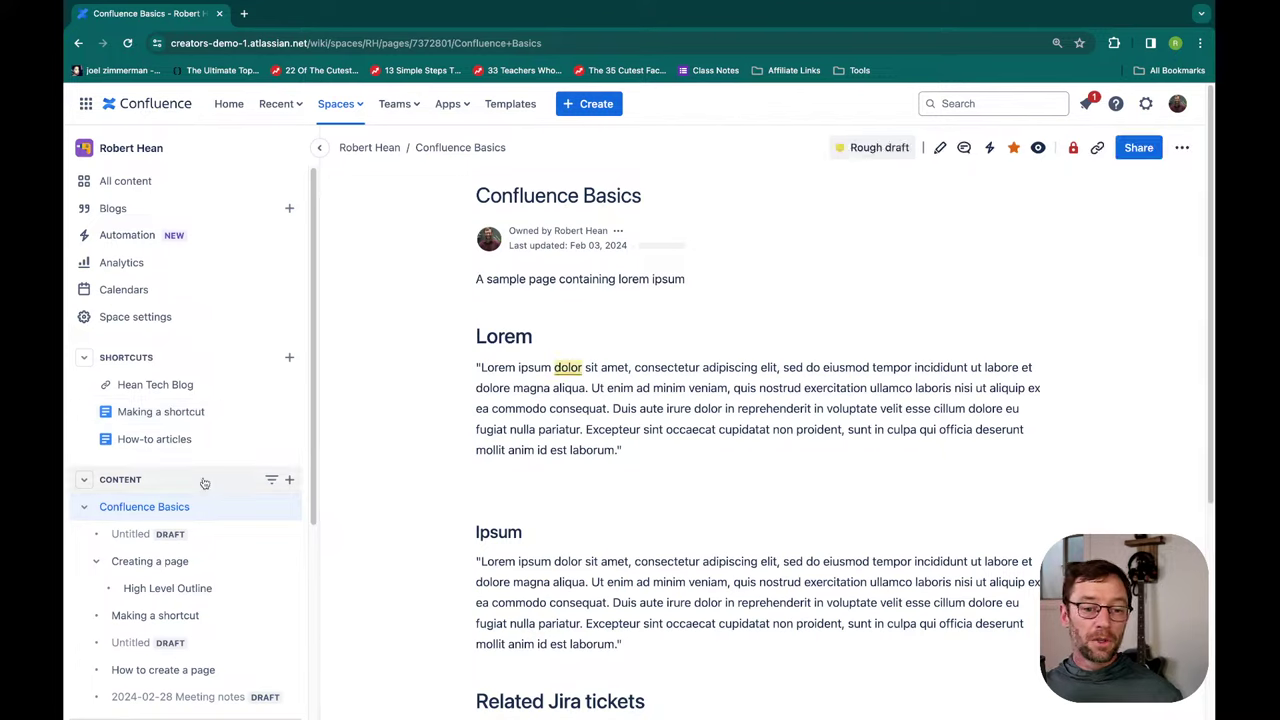
{"action": "mouse_move", "coordinate": [198, 511]}
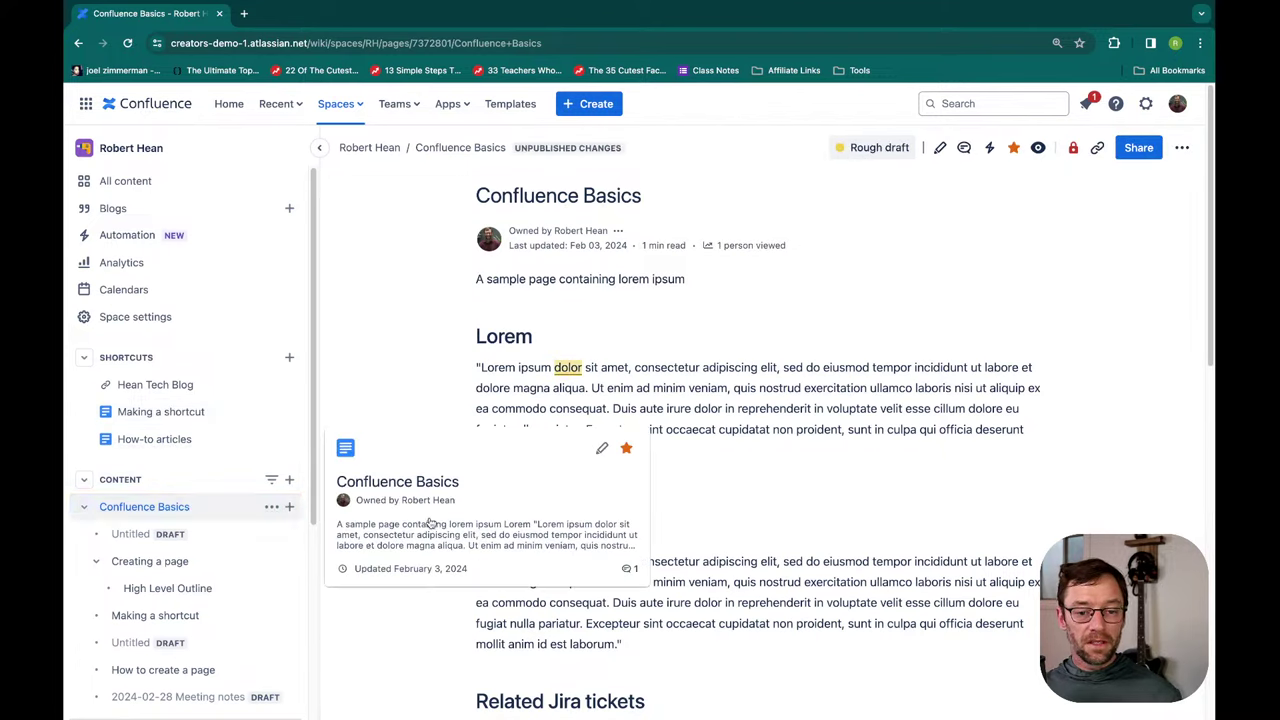
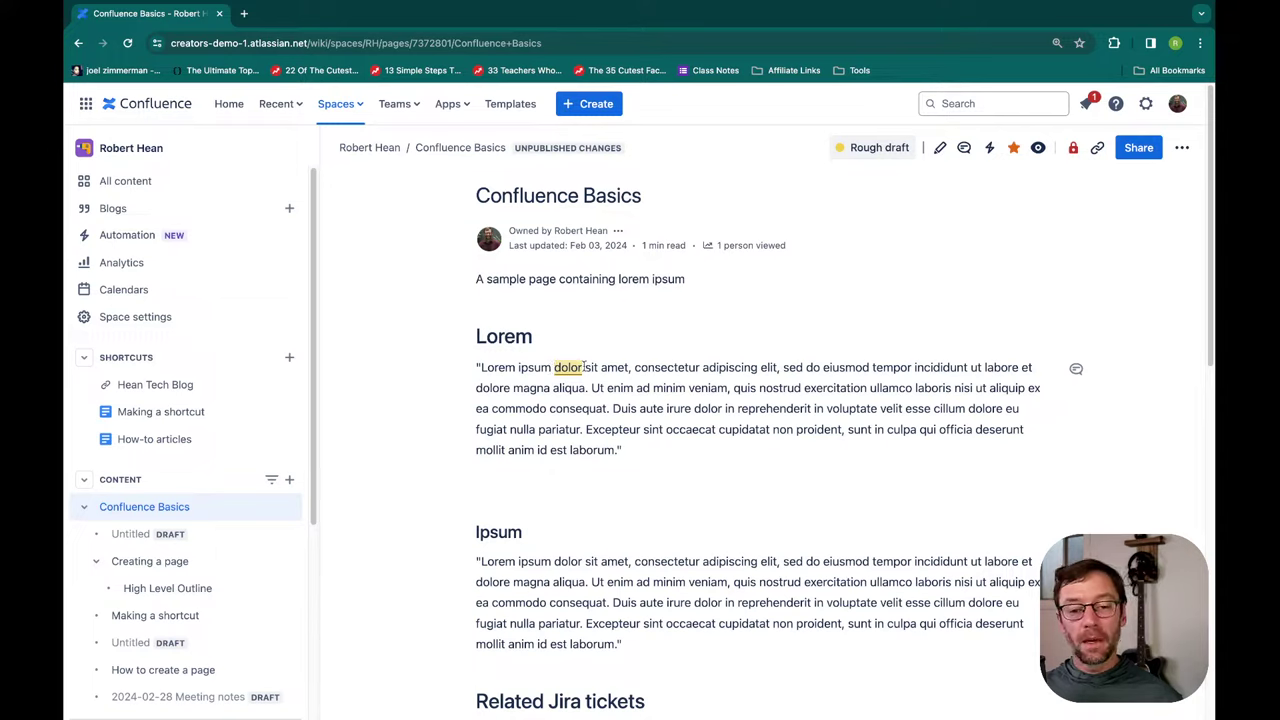
{"action": "left_click", "coordinate": [568, 370]}
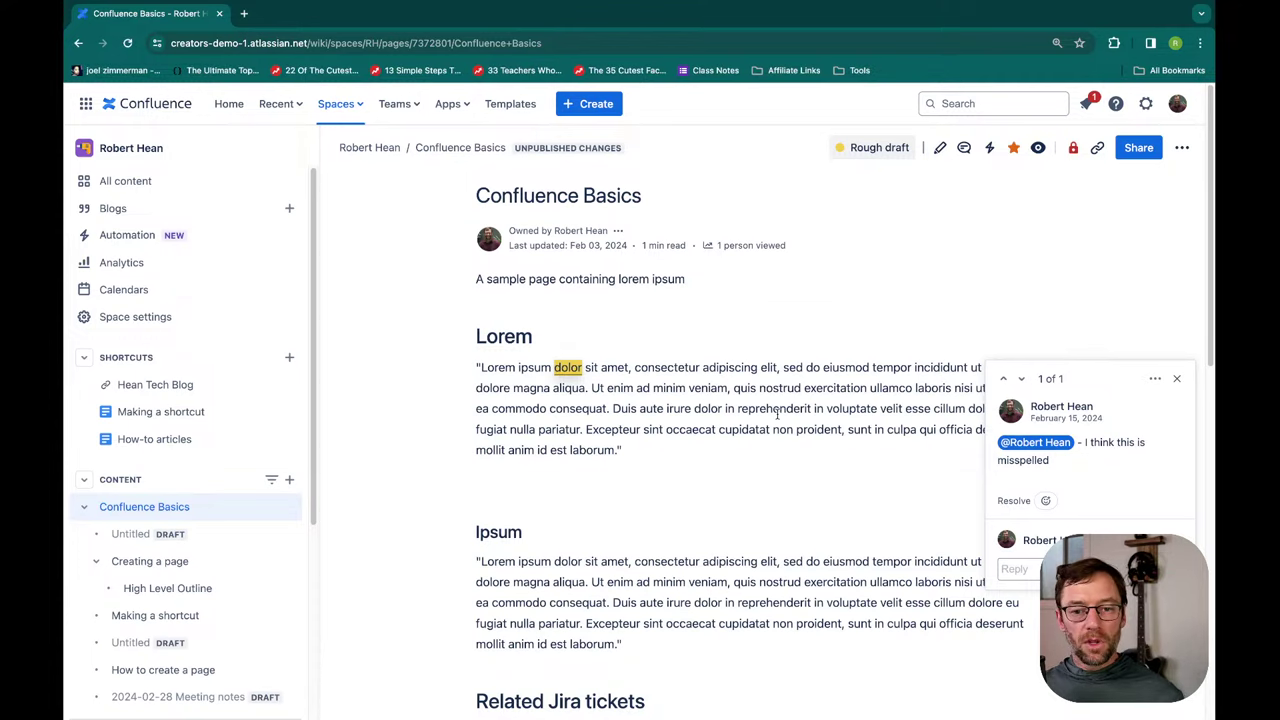
- Open the comment editor at the end of the page, and highlight "veniam, qui" in the Lorem paragraph to view its inline comment options
{"action": "scroll", "coordinate": [653, 444], "scroll_direction": "down", "scroll_amount": 15}
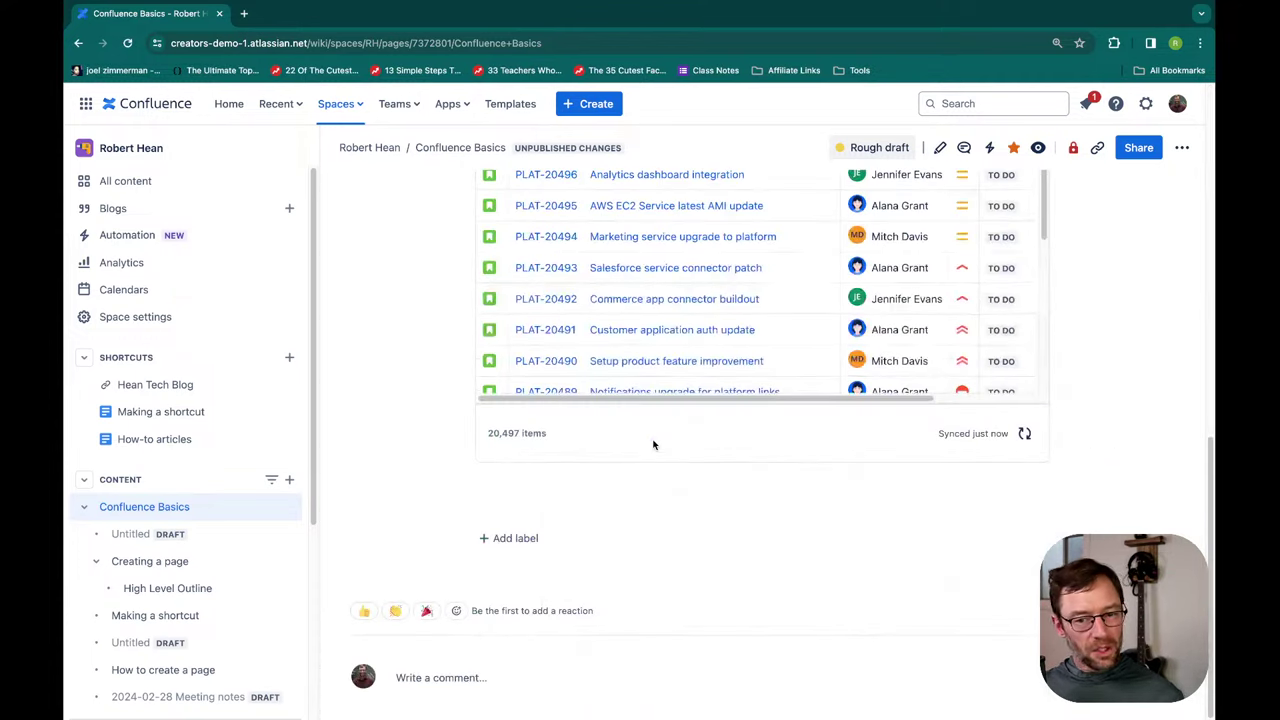
{"action": "left_click", "coordinate": [467, 680]}
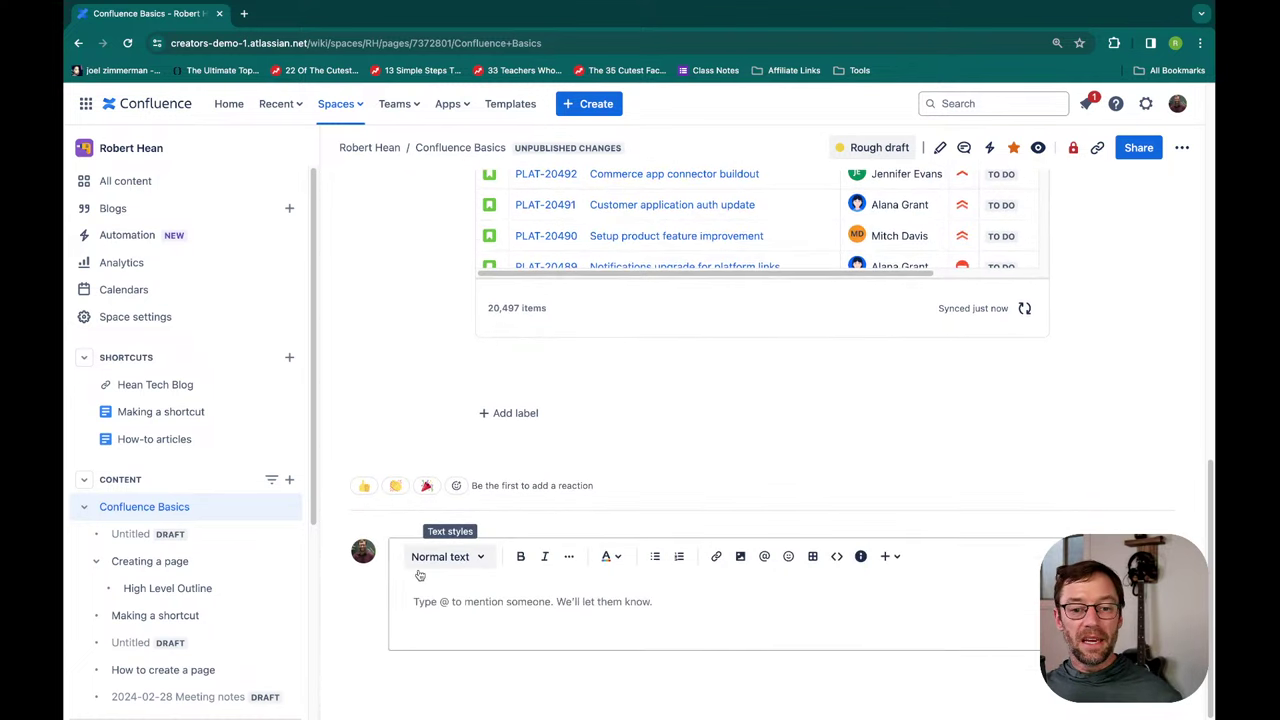
{"action": "scroll", "coordinate": [560, 503], "scroll_direction": "up", "scroll_amount": 15}
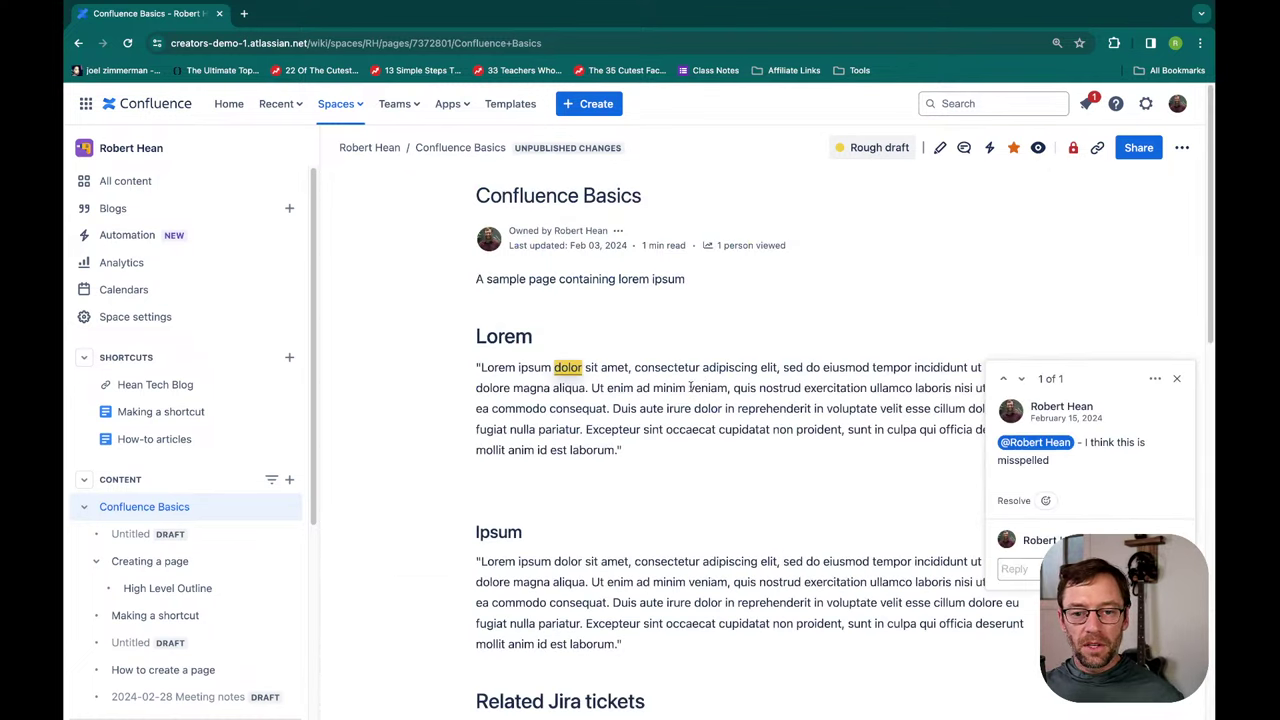
{"action": "left_click_drag", "start_coordinate": [690, 387], "coordinate": [754, 388]}
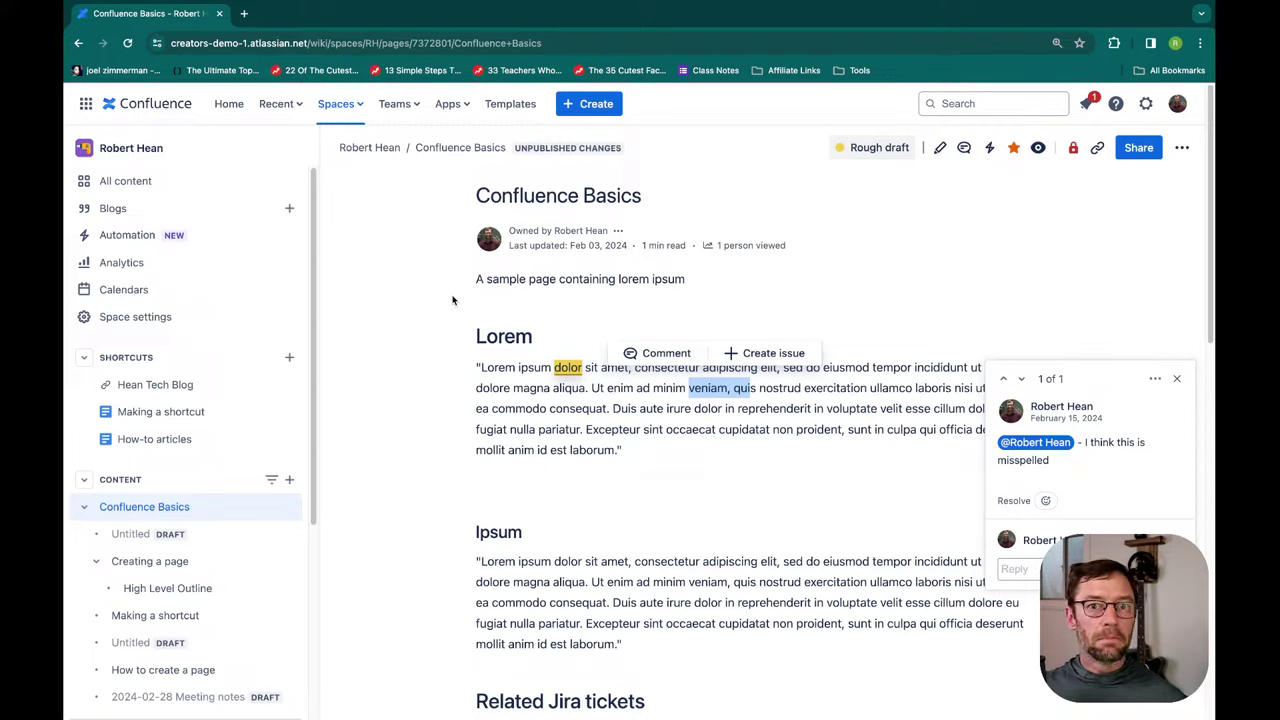
{"action": "left_click", "coordinate": [526, 428]}
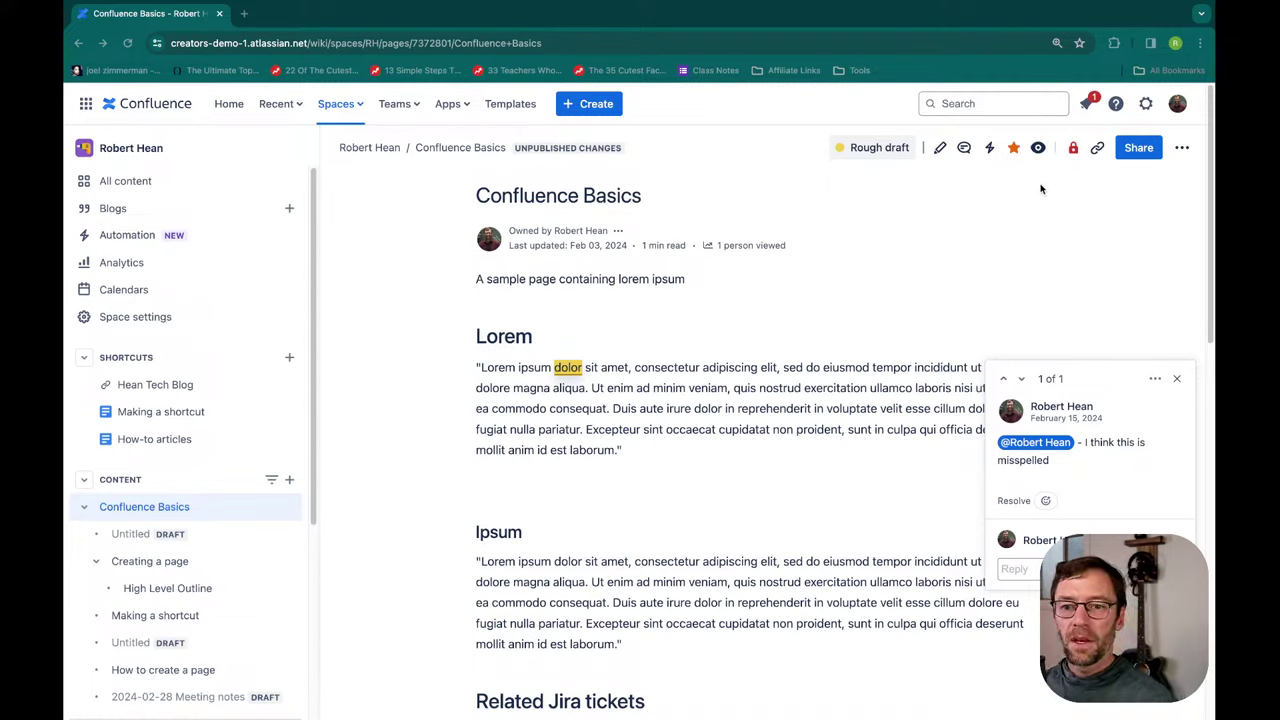
- View the Confluence Basics page's watch options and the description of its email updates
{"action": "left_click", "coordinate": [1038, 148]}
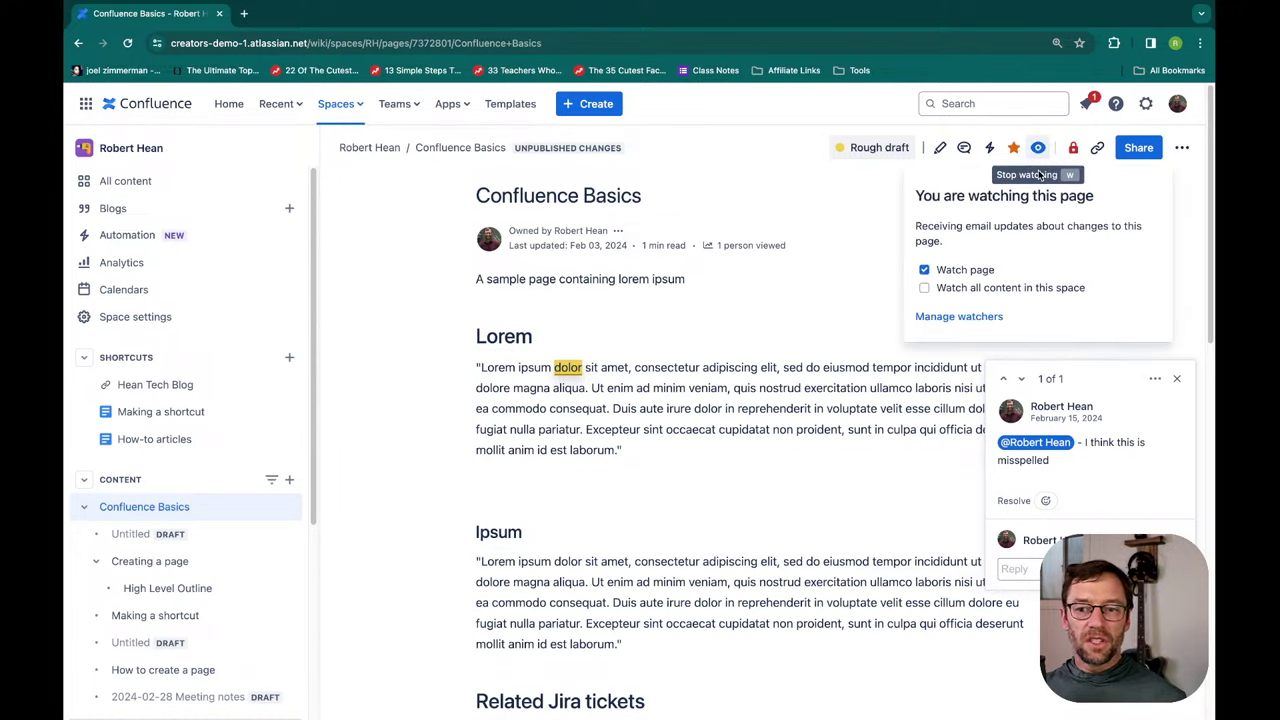
{"action": "left_click_drag", "start_coordinate": [998, 241], "coordinate": [972, 244]}
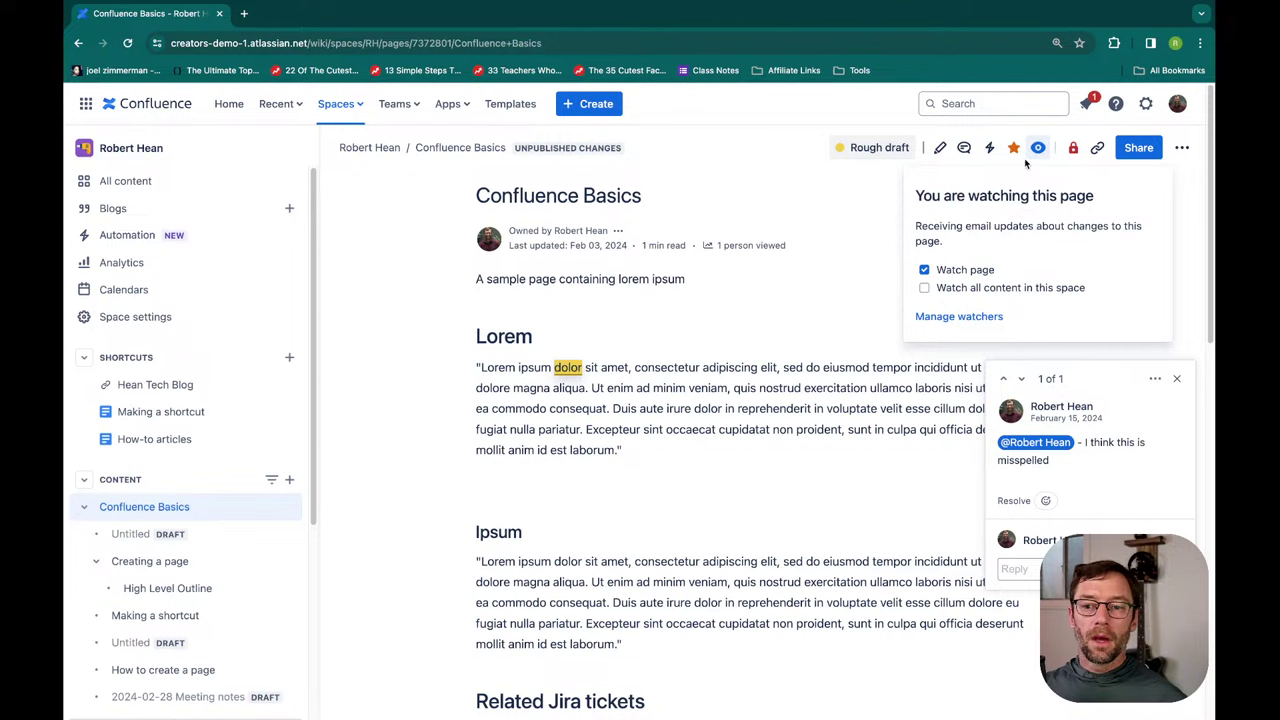
- Open the page's restrictions and try the option "Anyone in this space can view, only some can edit"
{"action": "left_click", "coordinate": [1071, 148]}
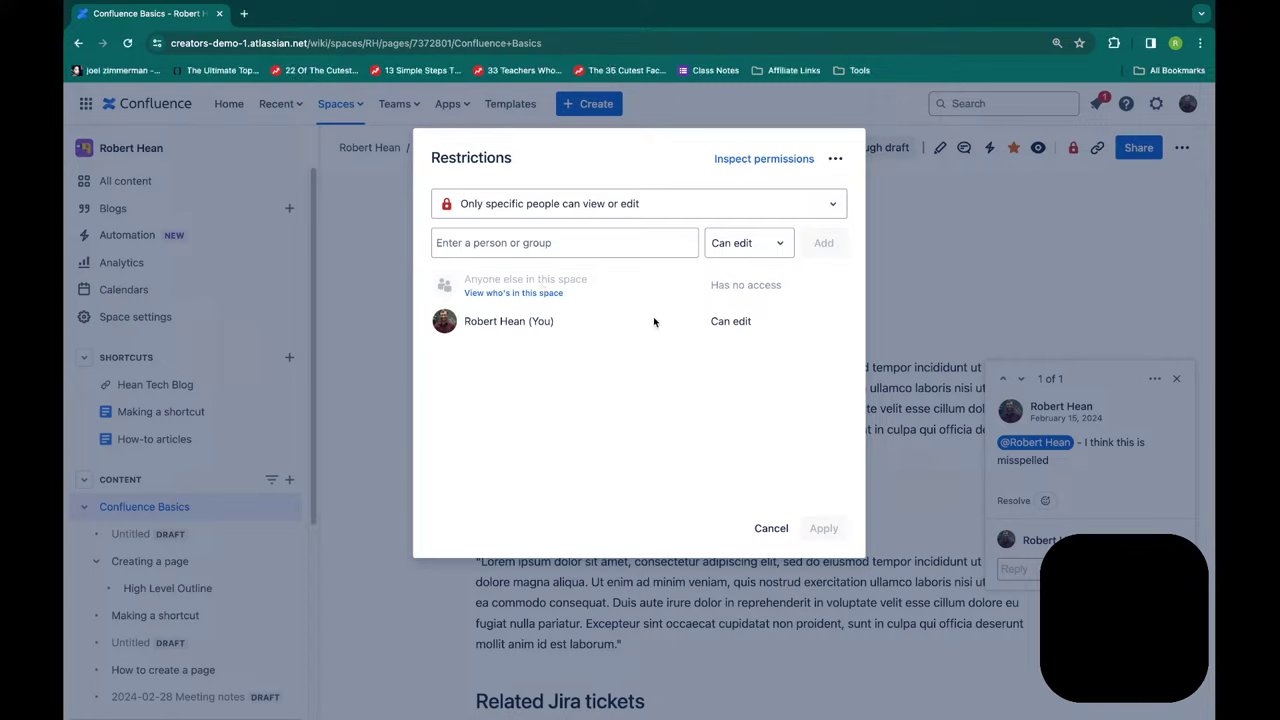
{"action": "left_click_drag", "start_coordinate": [706, 321], "coordinate": [762, 318]}
{"action": "left_click_drag", "start_coordinate": [707, 285], "coordinate": [784, 284]}
{"action": "left_click", "coordinate": [683, 214]}
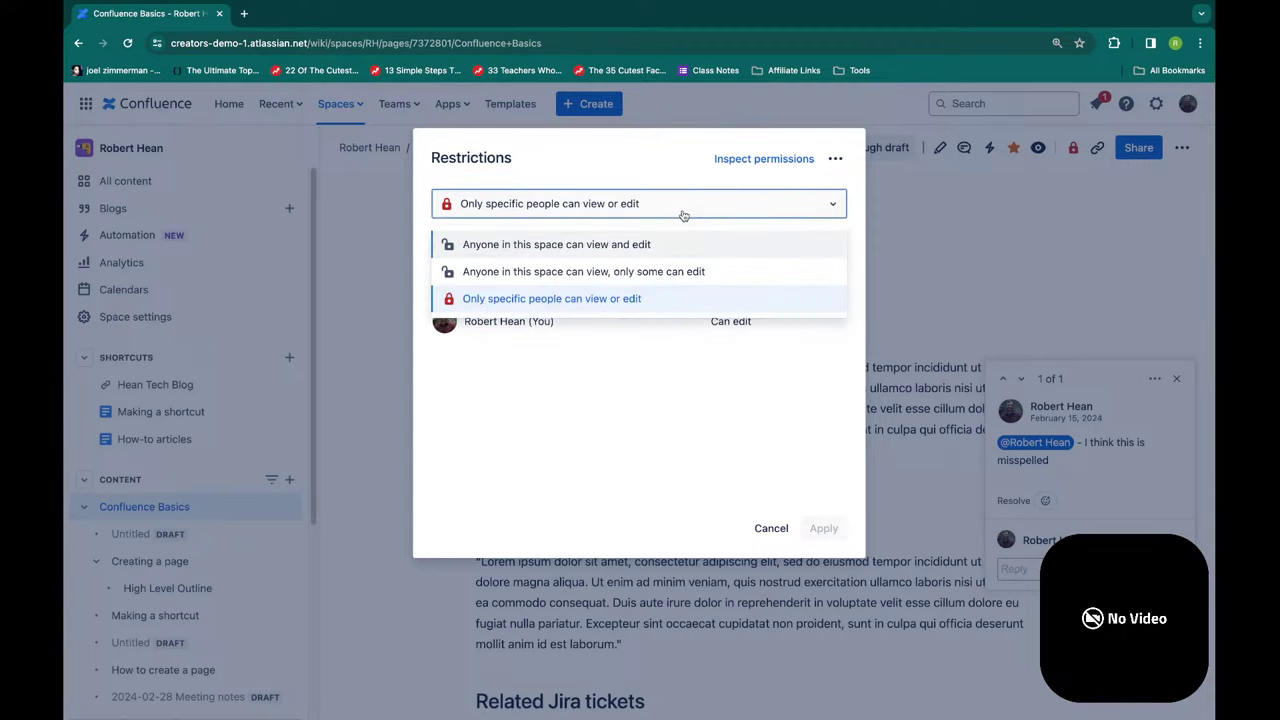
{"action": "left_click", "coordinate": [659, 279]}
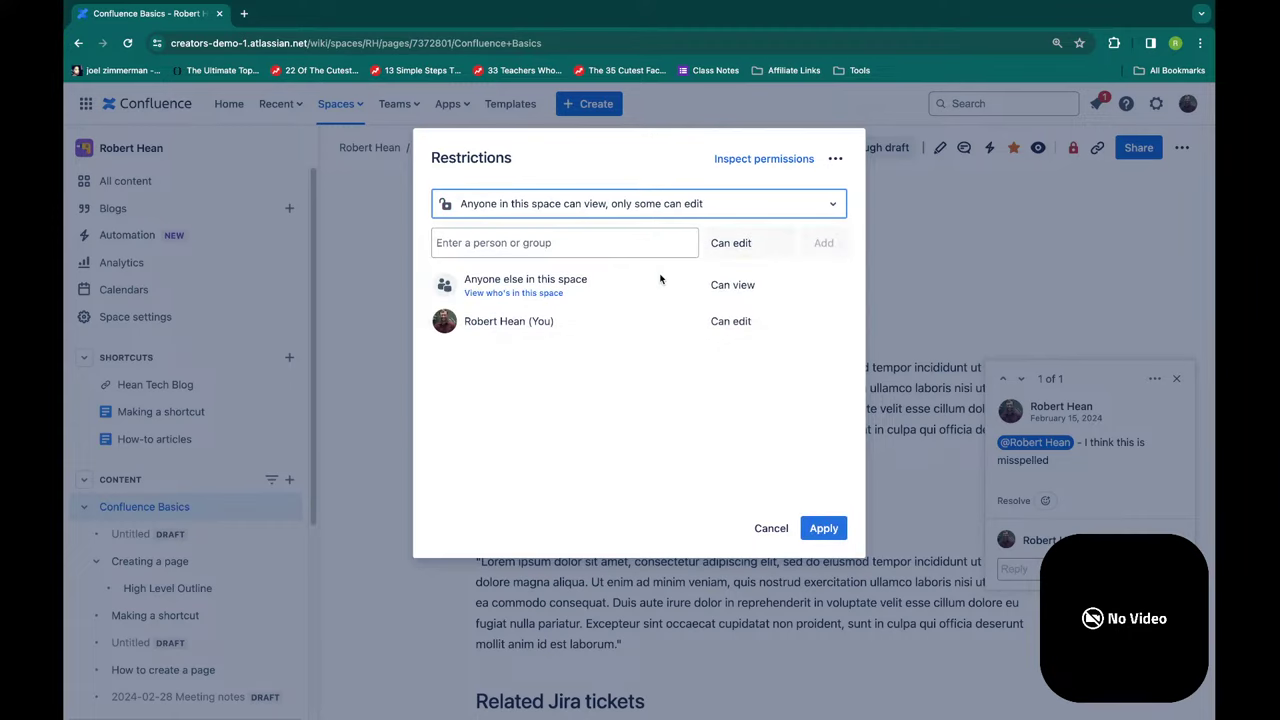
{"action": "left_click_drag", "start_coordinate": [662, 280], "coordinate": [712, 323]}
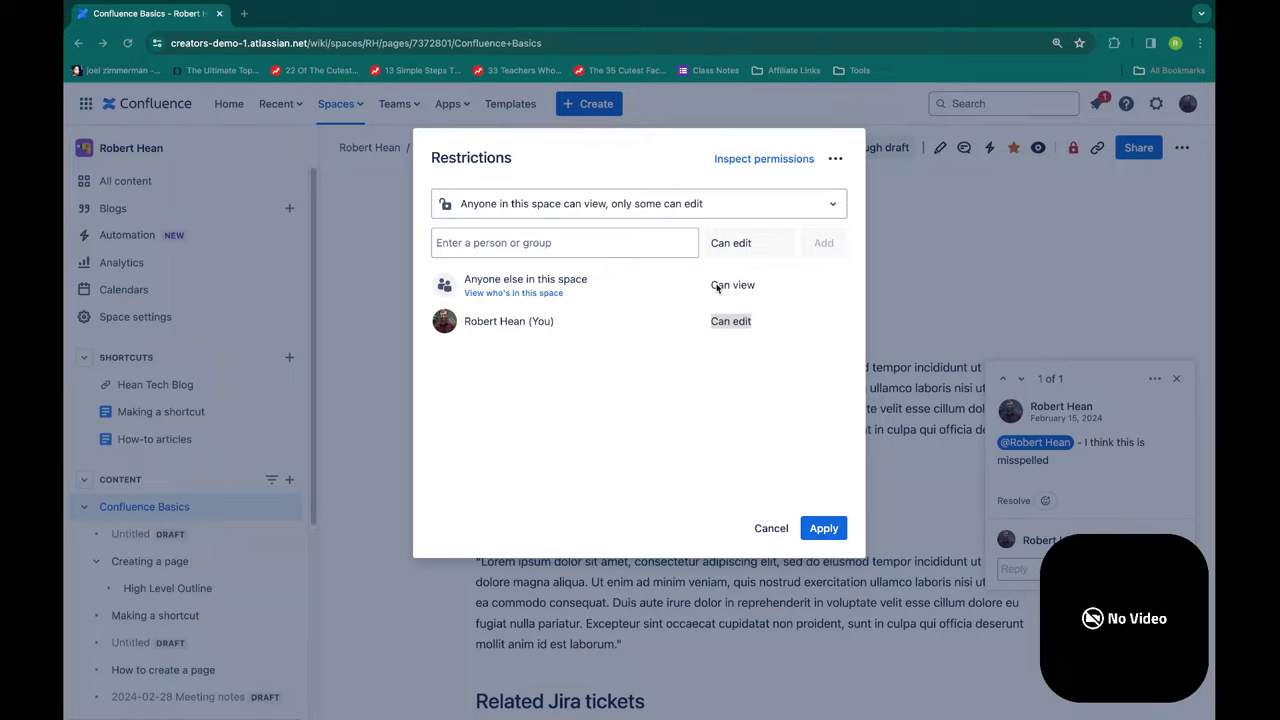
- Return the restriction to "Only specific people can view or edit" and discard the unsaved restriction changes
{"action": "left_click", "coordinate": [665, 208]}
{"action": "left_click", "coordinate": [641, 297]}
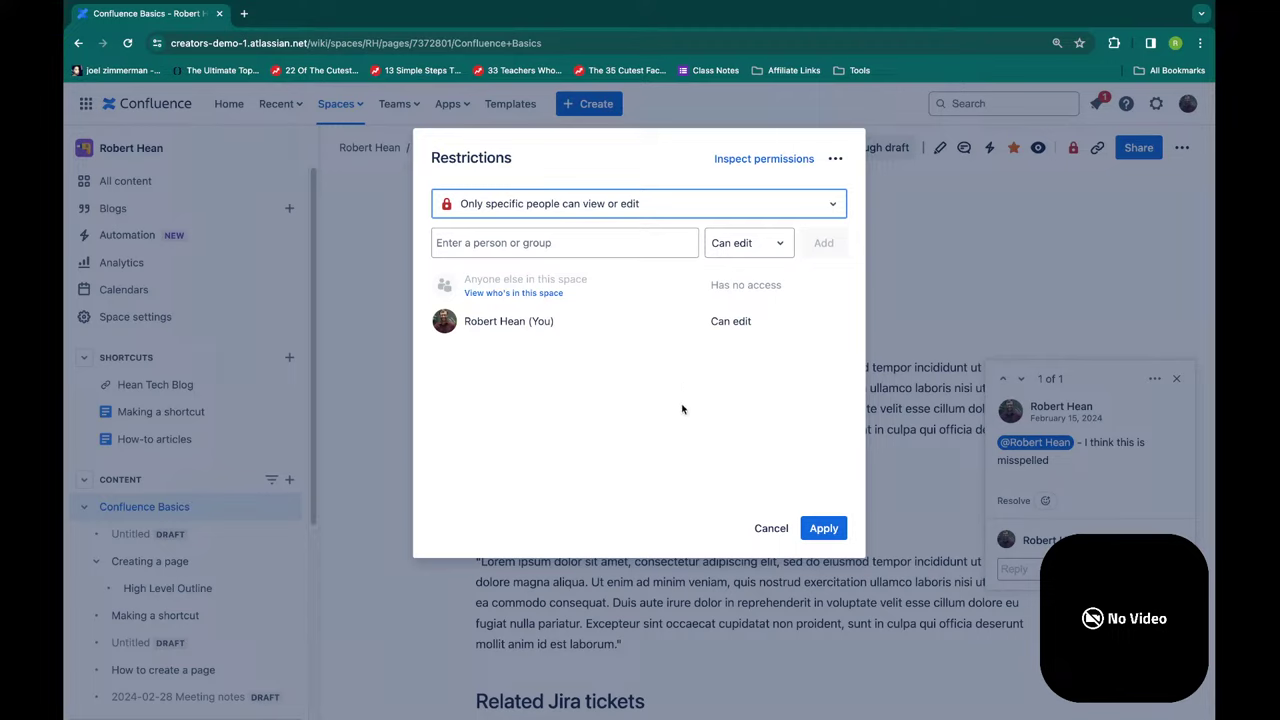
{"action": "left_click", "coordinate": [771, 528]}
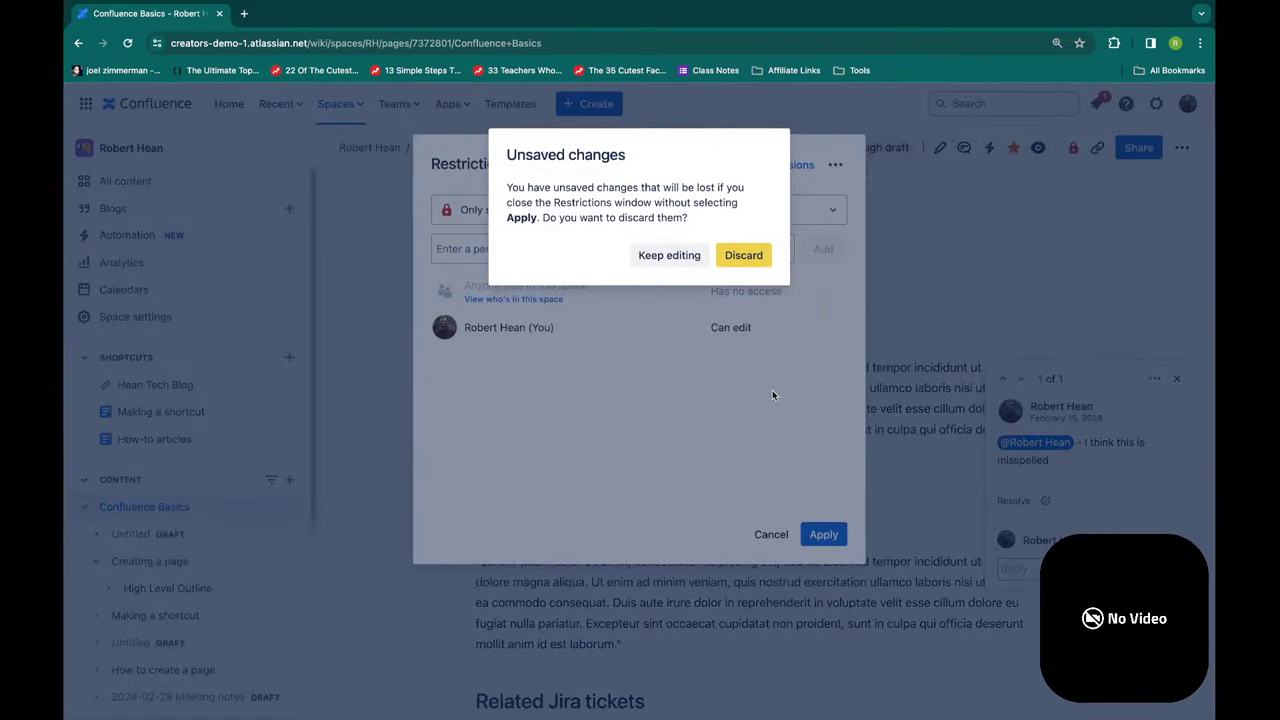
{"action": "left_click", "coordinate": [745, 255]}
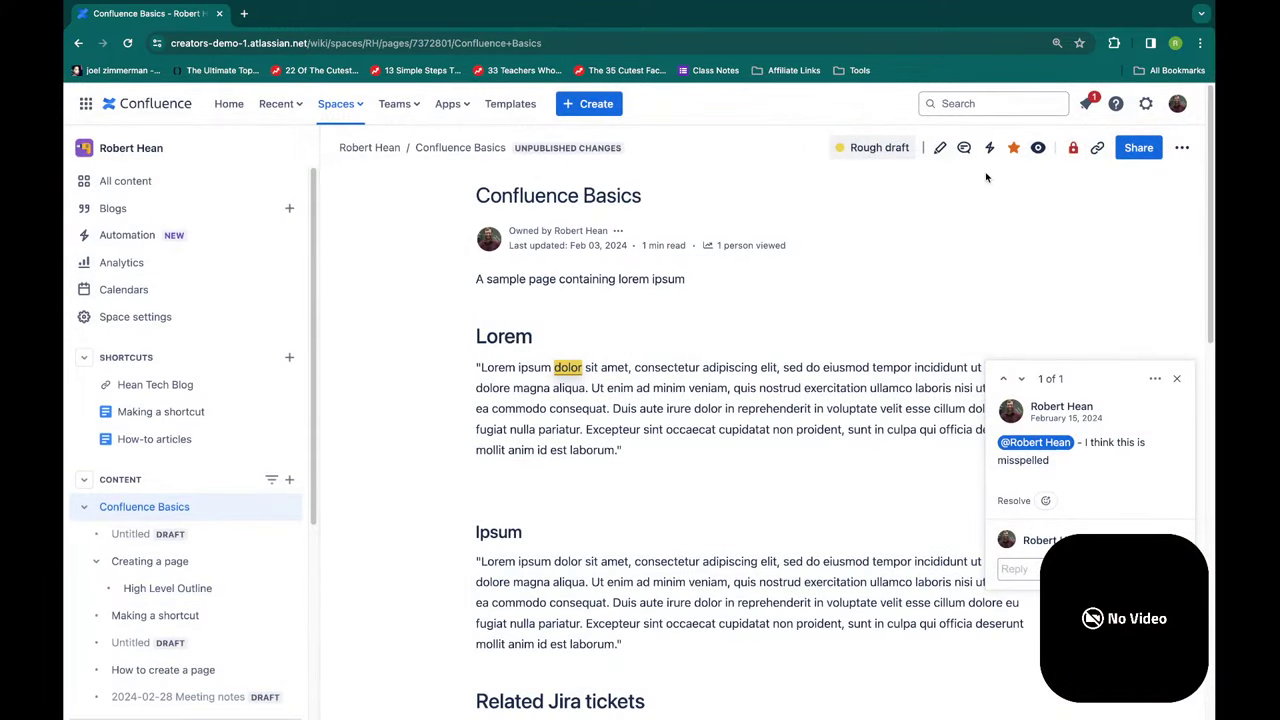
- Copy the link to the Confluence Basics page and highlight the page's web address
{"action": "left_click", "coordinate": [1099, 148]}
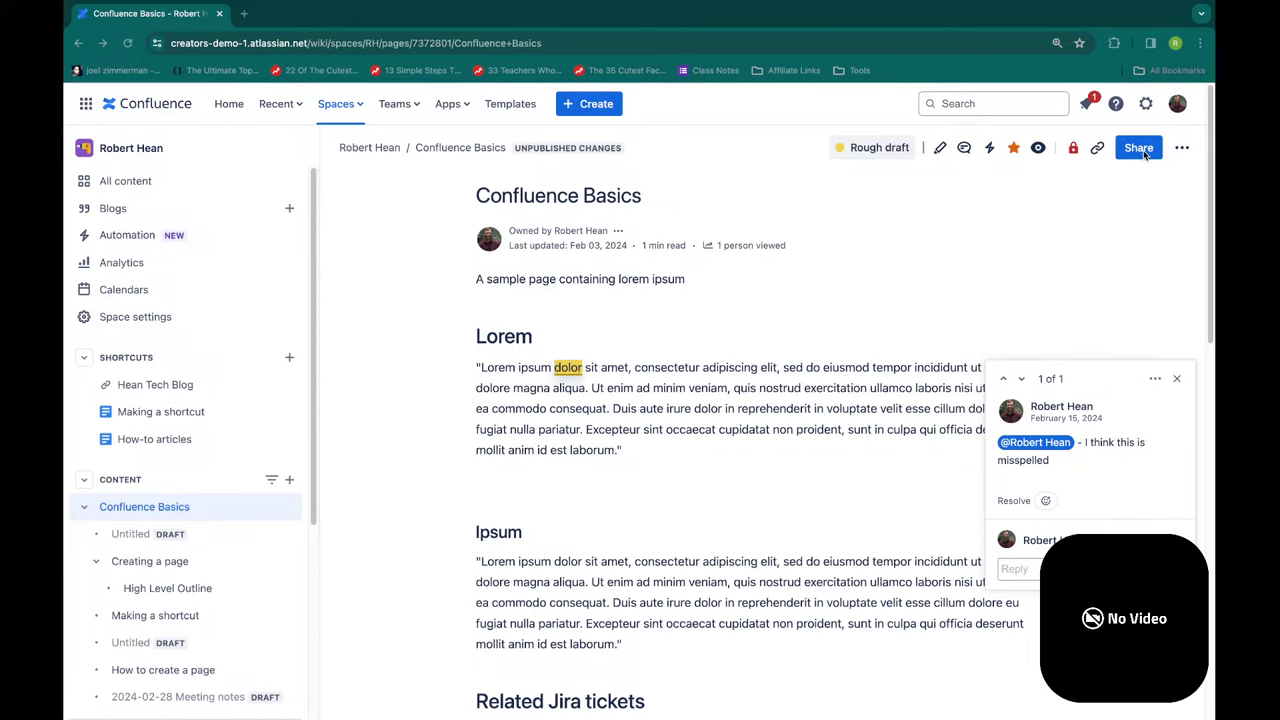
{"action": "key", "text": "ctrl+l"}
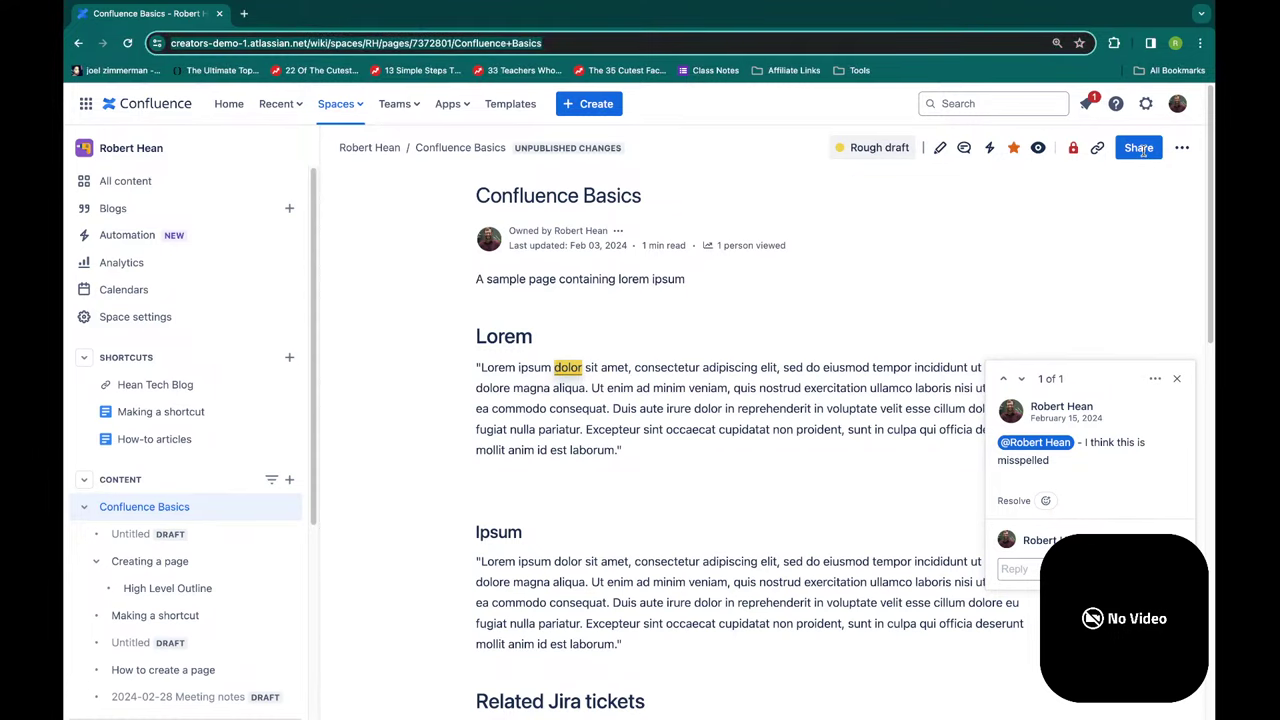
- Open the page's sharing form and add the Front End Wizards team as a recipient
{"action": "left_click", "coordinate": [1142, 150]}
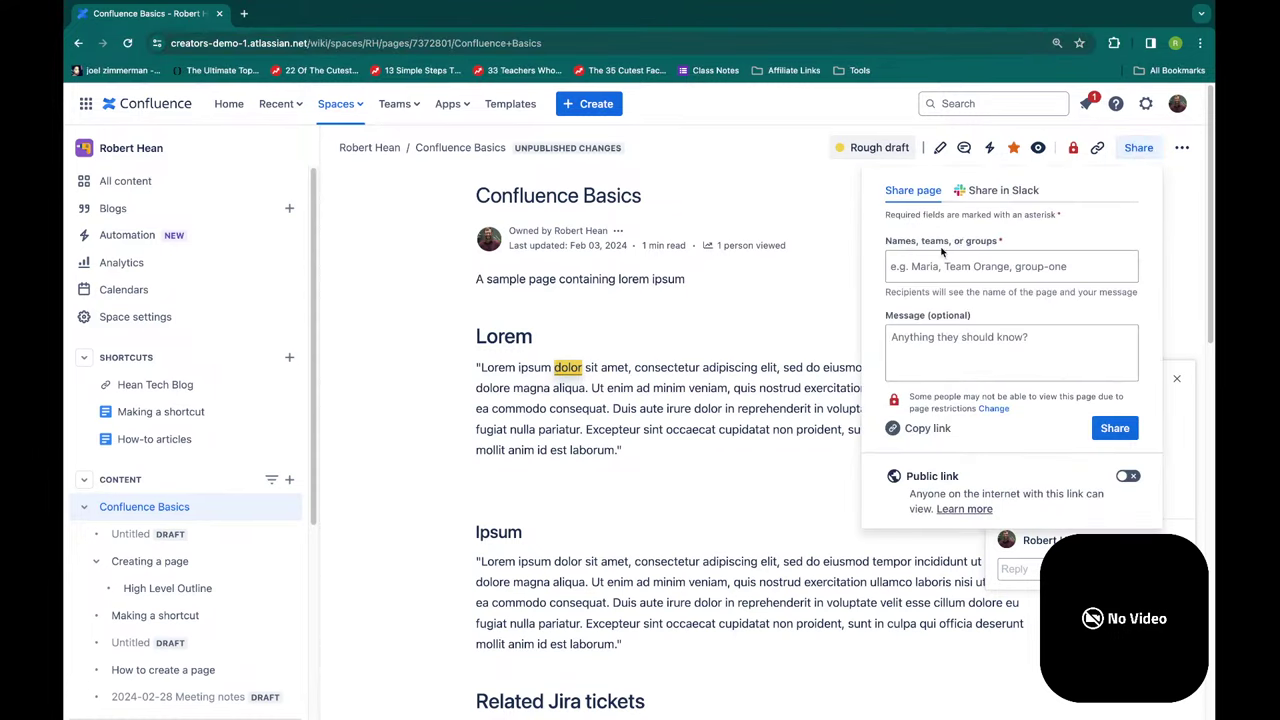
{"action": "left_click", "coordinate": [946, 265]}
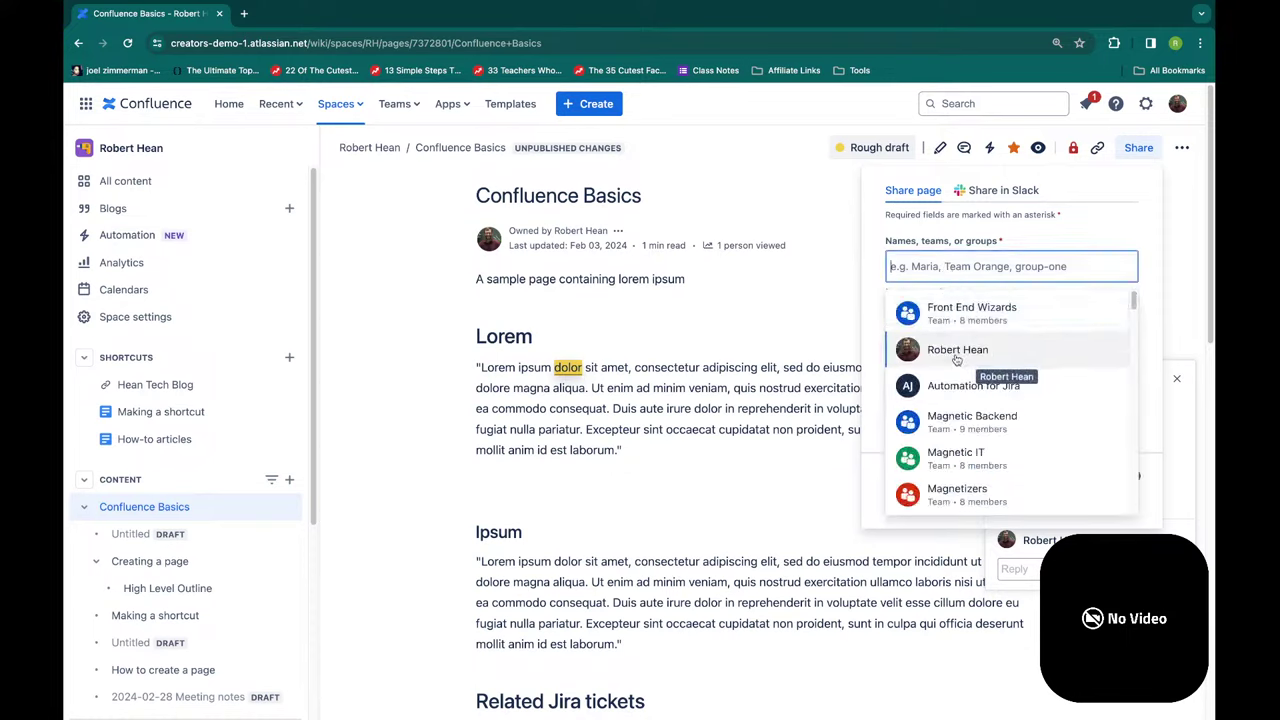
{"action": "left_click", "coordinate": [1050, 309]}
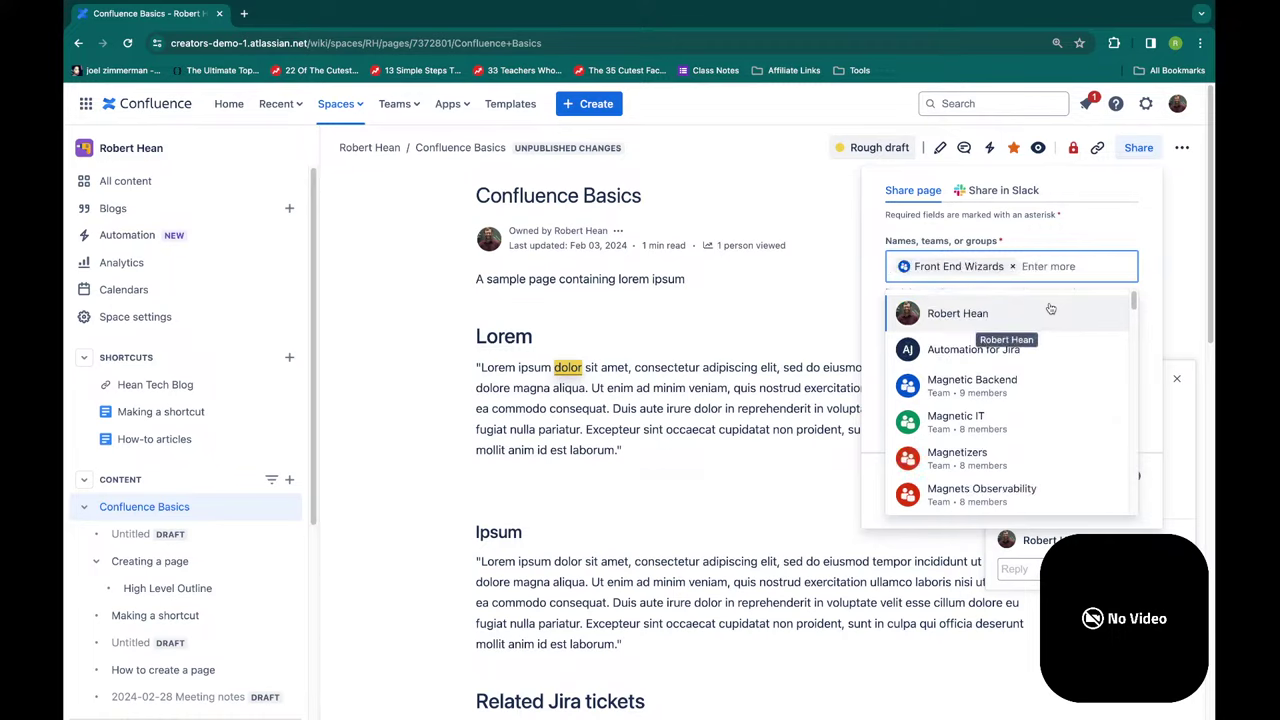
{"action": "left_click", "coordinate": [1068, 222]}
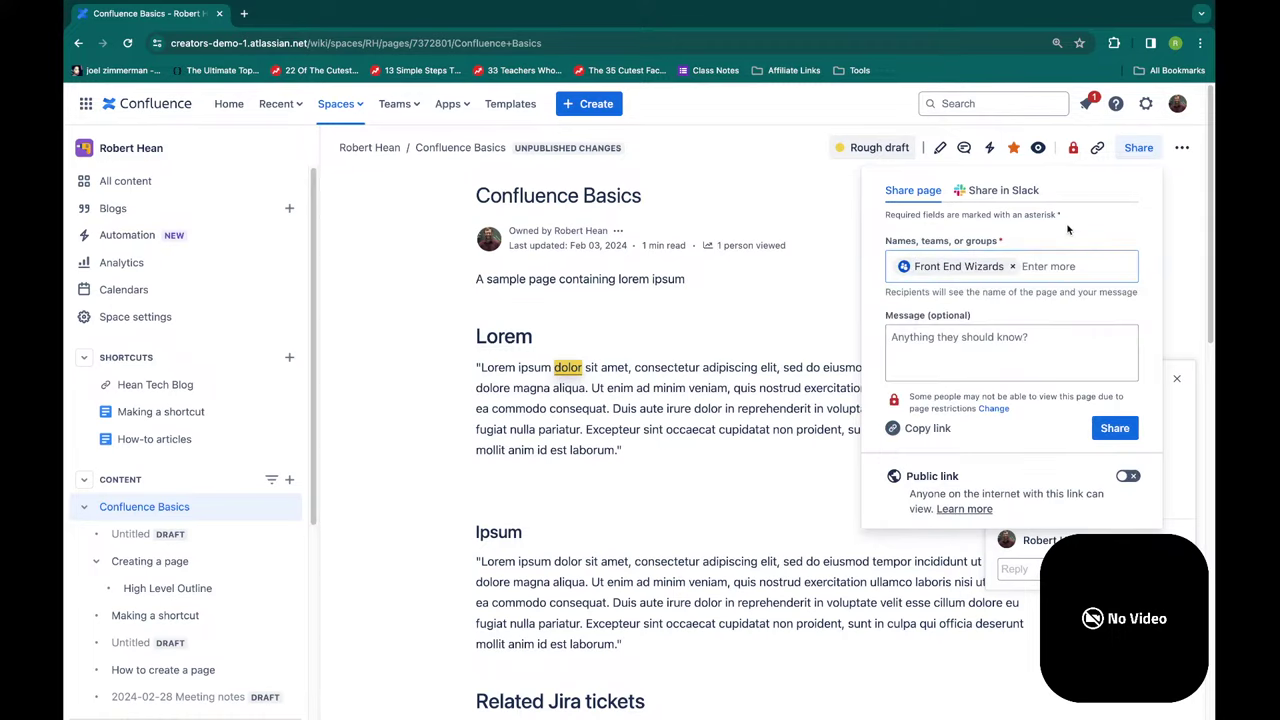
- Examine the sharing form's message field, page restriction notice and public link option, and close it without sharing
{"action": "left_click", "coordinate": [991, 342]}
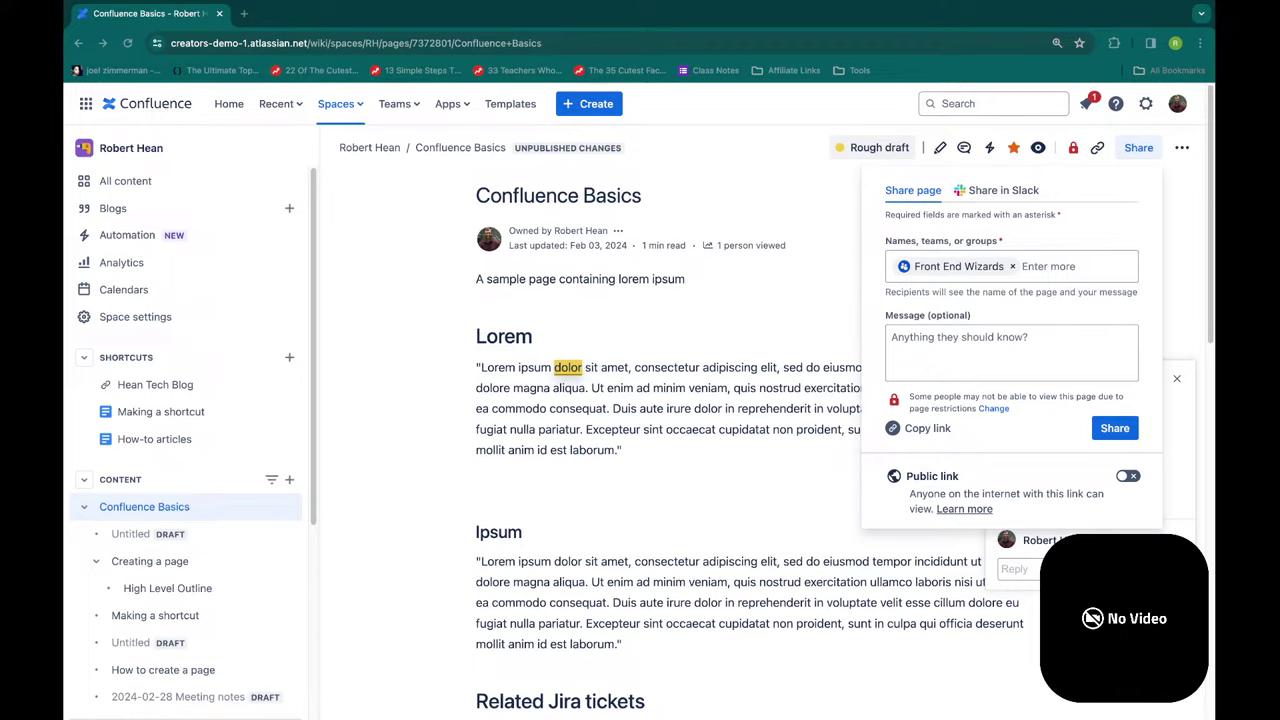
{"action": "left_click", "coordinate": [951, 398]}
{"action": "double_click", "coordinate": [918, 475]}
{"action": "left_click", "coordinate": [609, 488]}
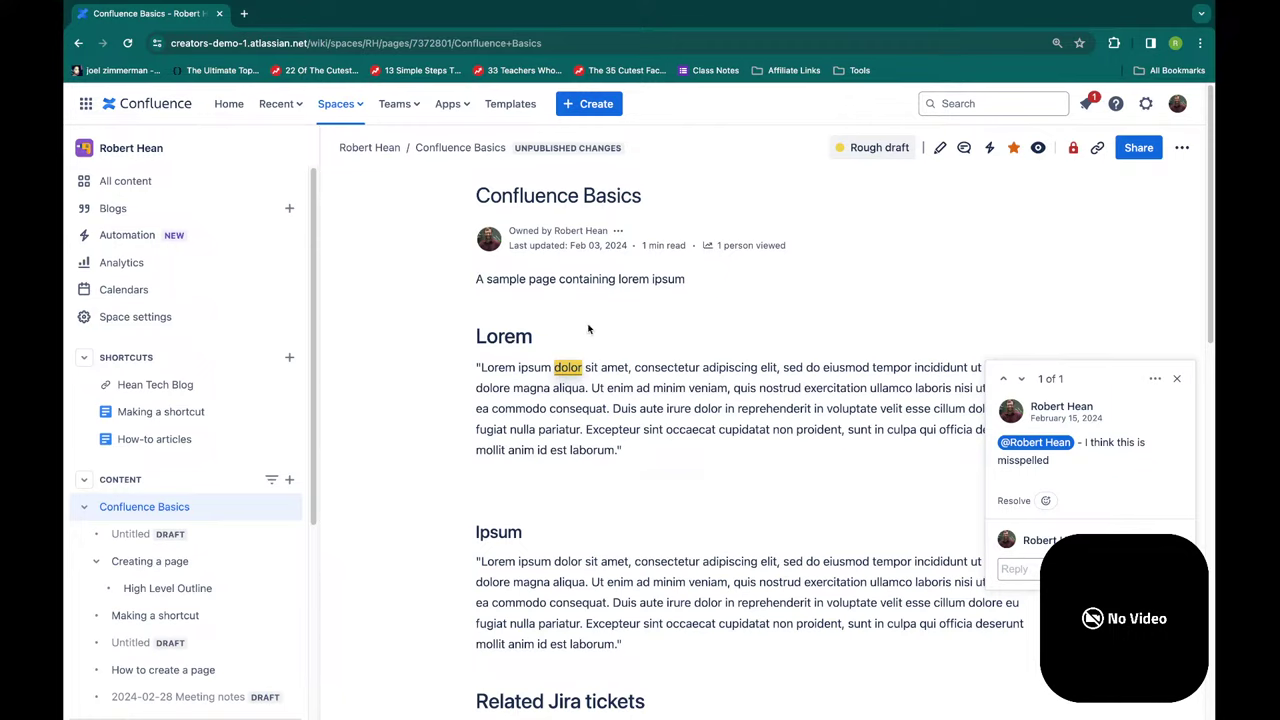
- Create a new blank page under Confluence Basics in the personal space
{"action": "mouse_move", "coordinate": [94, 510]}
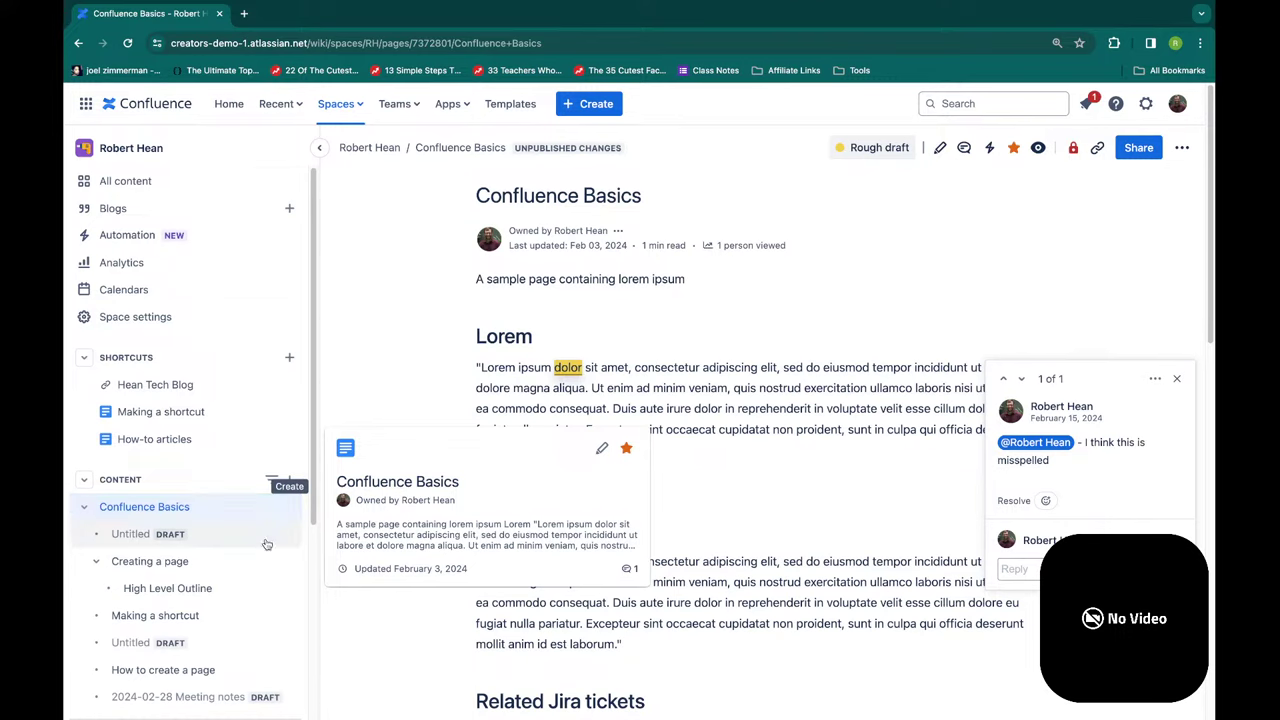
{"action": "scroll", "coordinate": [297, 369], "scroll_direction": "down", "scroll_amount": 5}
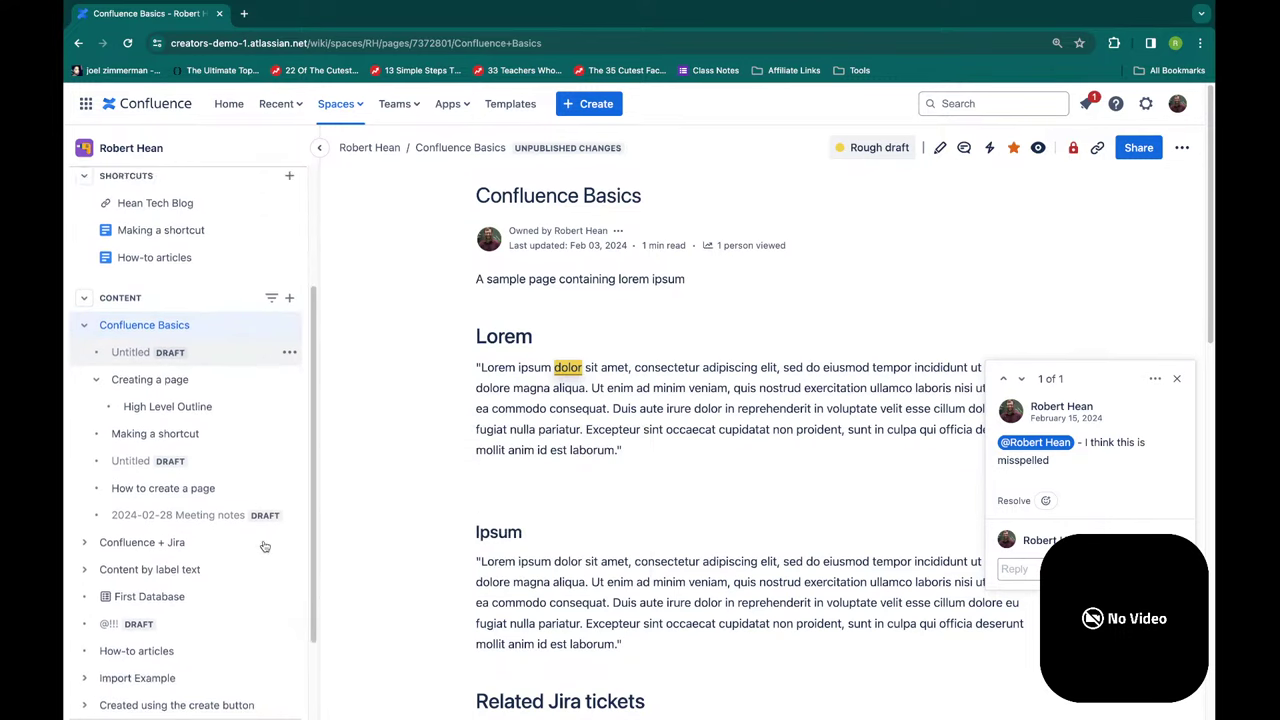
{"action": "left_click", "coordinate": [589, 108]}
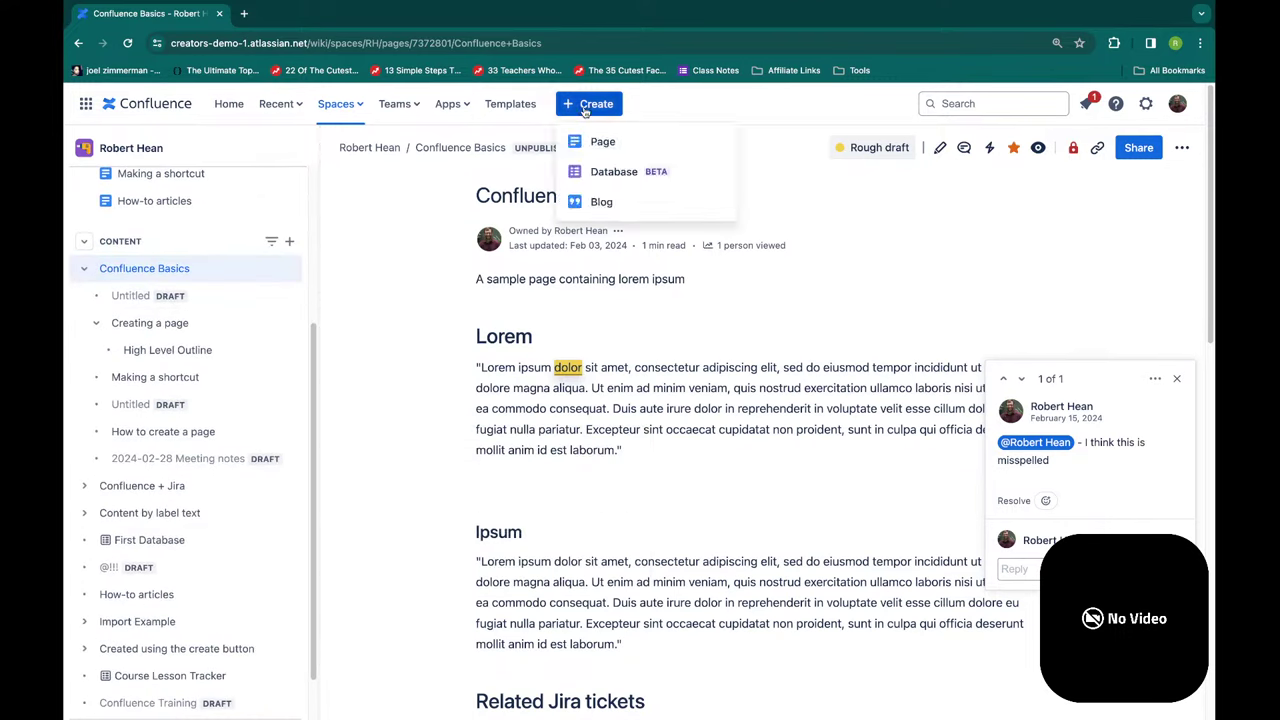
{"action": "left_click", "coordinate": [654, 145]}
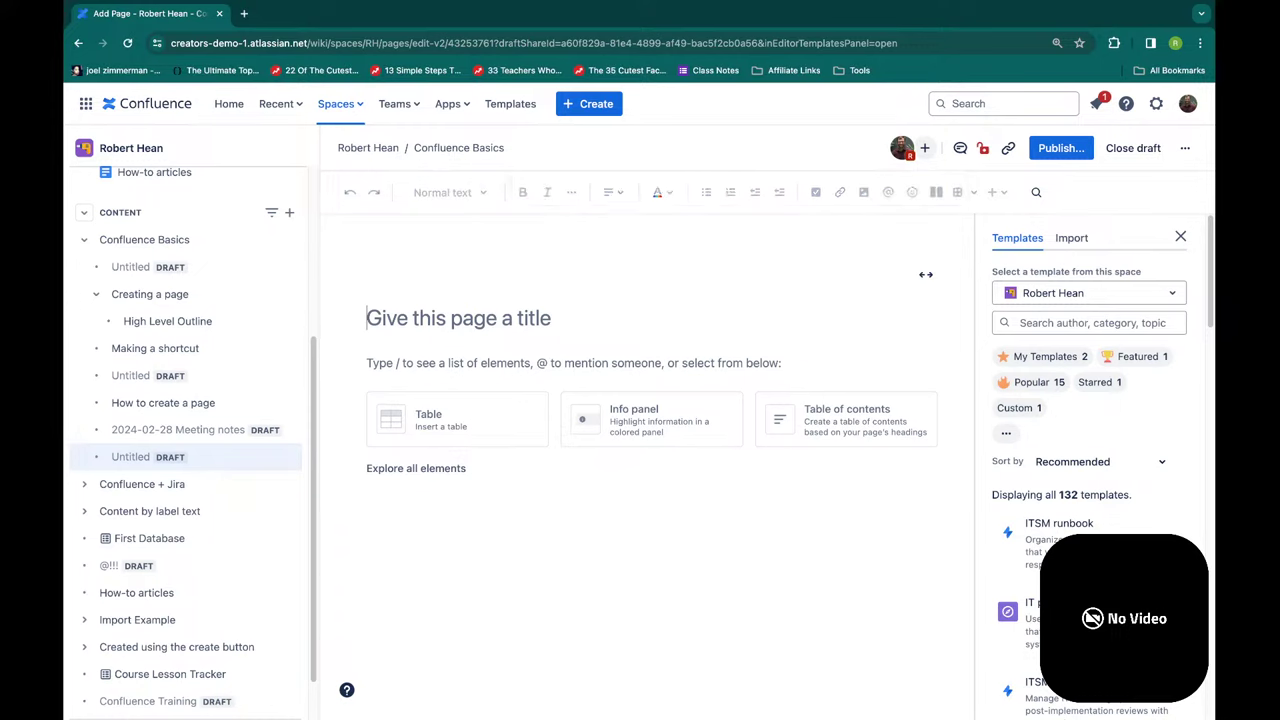
- Preview the ITSM runbook and IT project poster templates, and apply the ITSM change management template to the new page
{"action": "mouse_move", "coordinate": [1046, 545]}
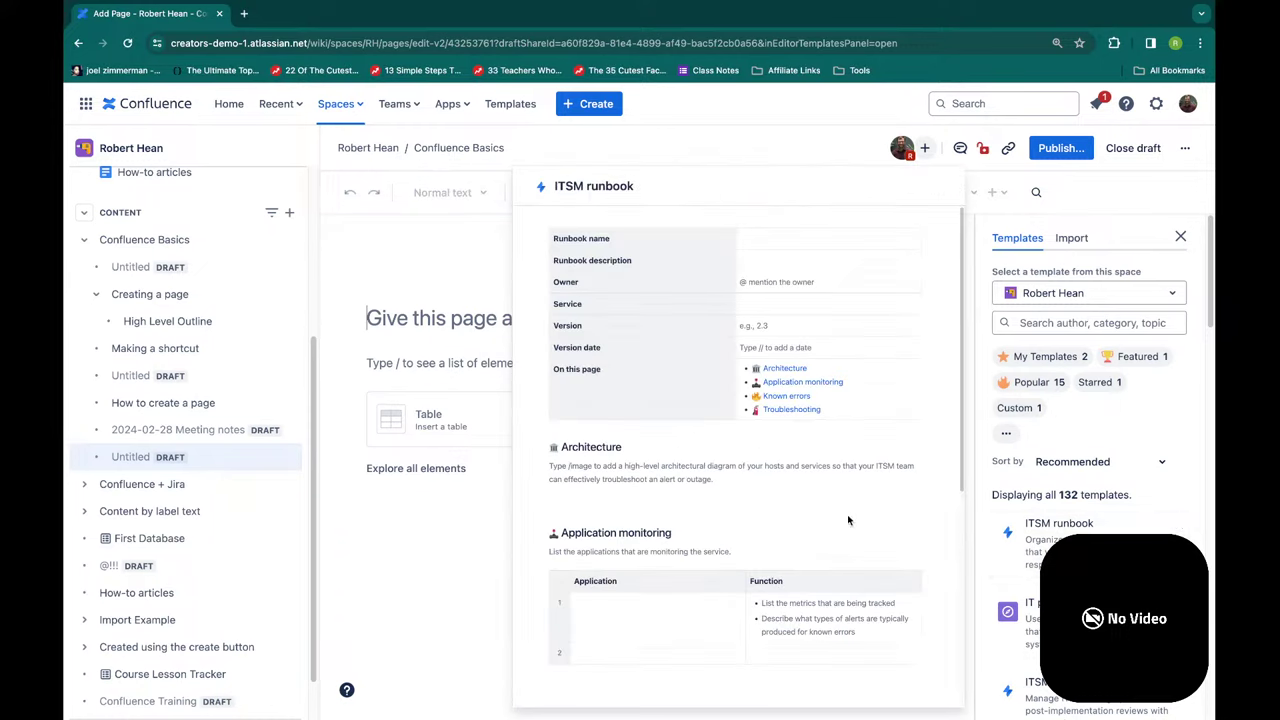
{"action": "mouse_move", "coordinate": [1030, 615]}
{"action": "scroll", "coordinate": [1030, 615], "scroll_direction": "down", "scroll_amount": 2}
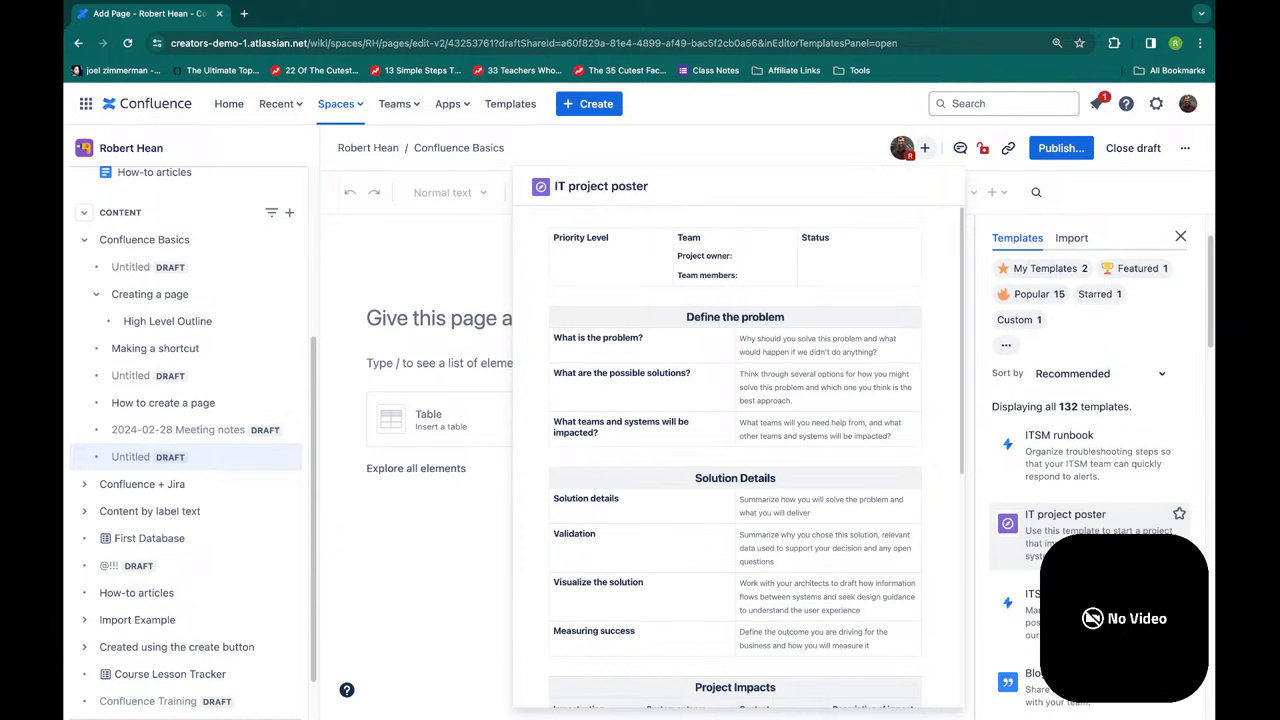
{"action": "scroll", "coordinate": [1090, 450], "scroll_direction": "down", "scroll_amount": 3}
{"action": "mouse_move", "coordinate": [1068, 468]}
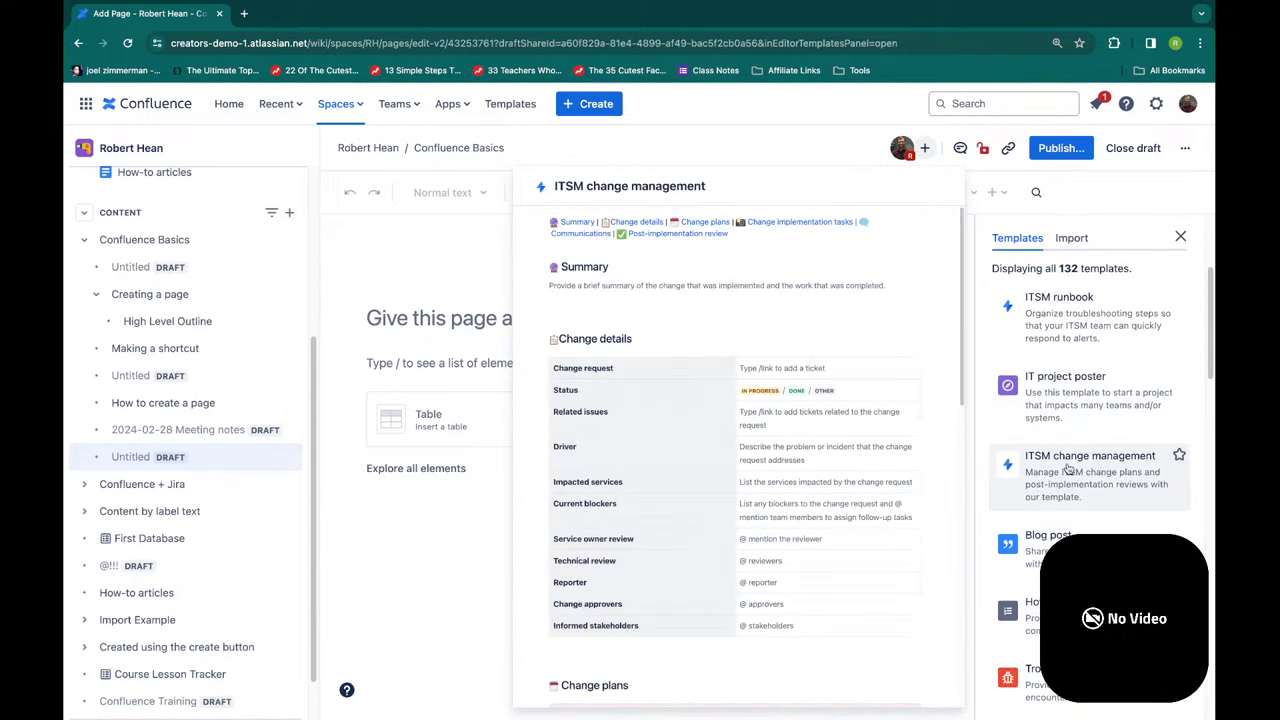
{"action": "left_click", "coordinate": [1068, 468]}
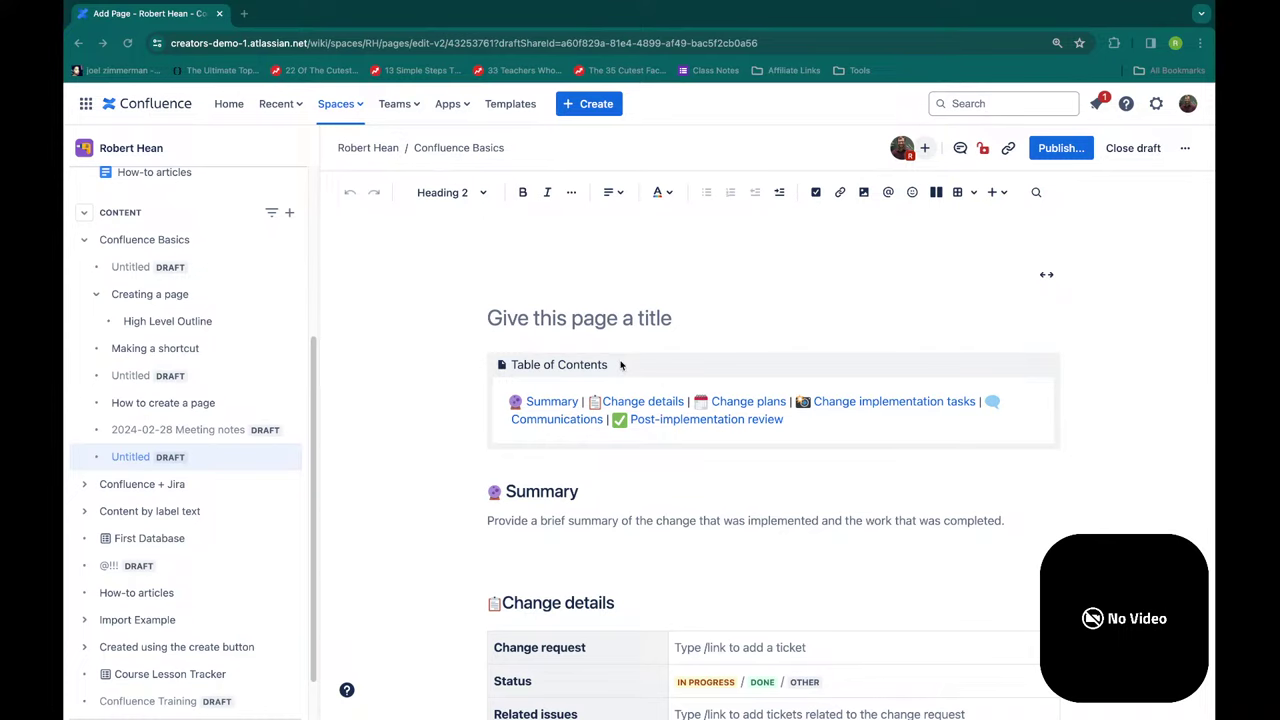
- Review the draft page's template sections, highlighting part of the Summary heading
{"action": "scroll", "coordinate": [620, 364], "scroll_direction": "down", "scroll_amount": 1}
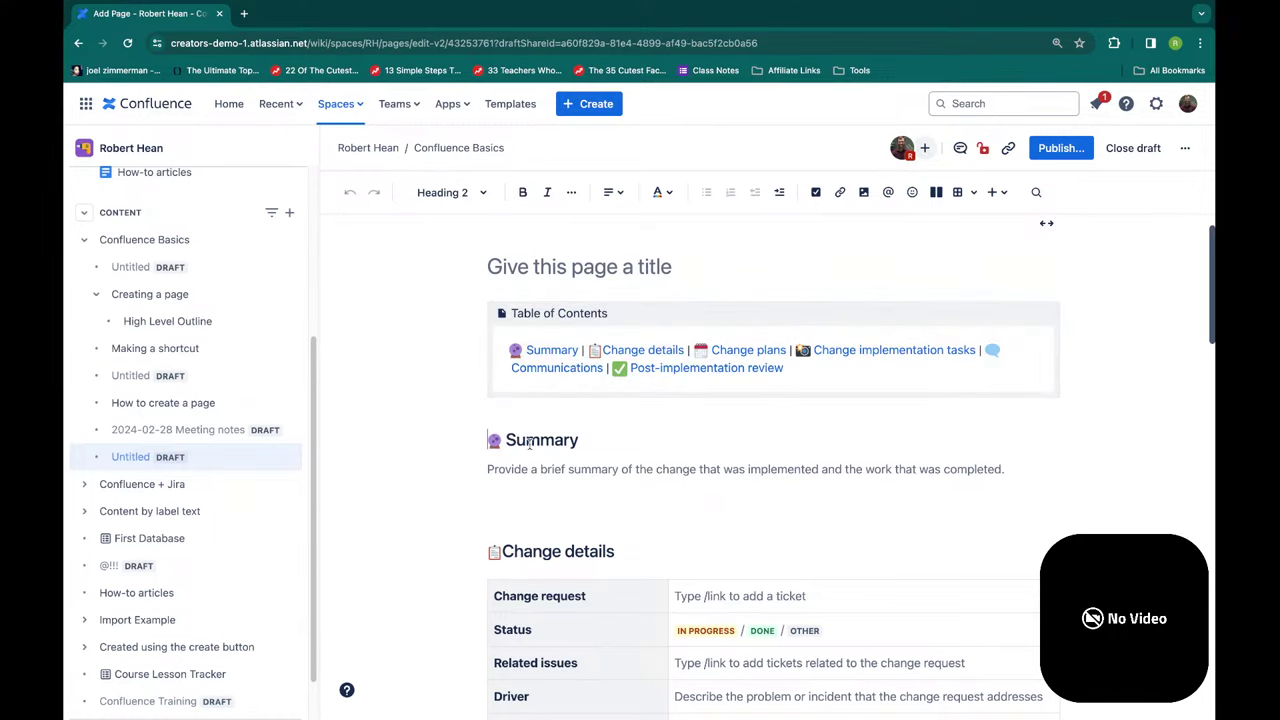
{"action": "left_click_drag", "start_coordinate": [526, 441], "coordinate": [566, 441]}
{"action": "scroll", "coordinate": [600, 465], "scroll_direction": "down", "scroll_amount": 5}
{"action": "scroll", "coordinate": [604, 468], "scroll_direction": "up", "scroll_amount": 5}
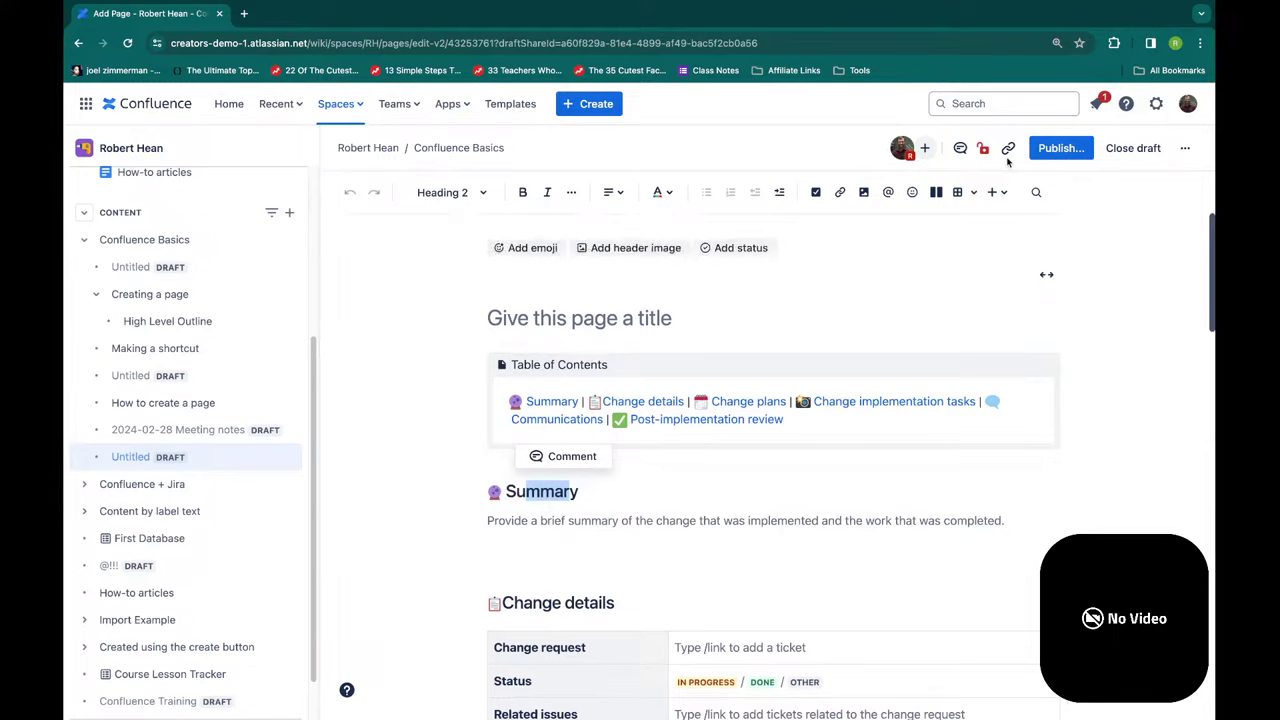
- Reopen the template and import options for the draft page and preview the ITSM change management template
{"action": "left_click", "coordinate": [1188, 149]}
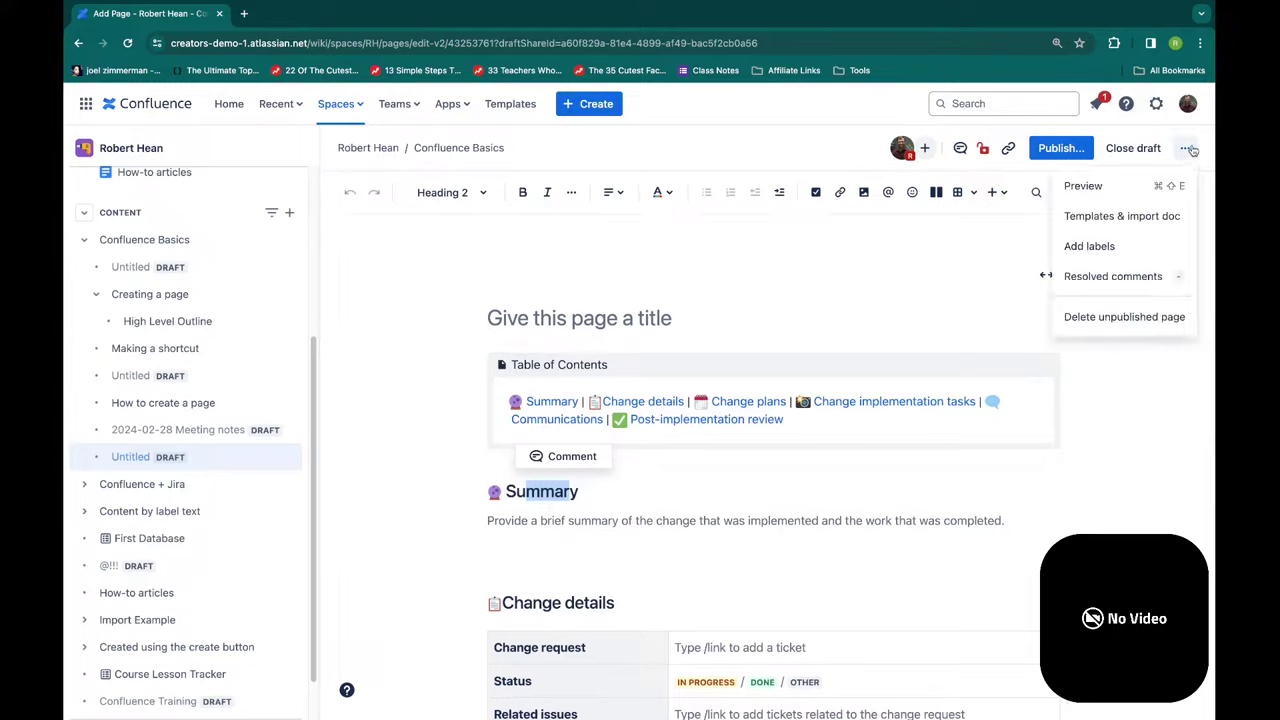
{"action": "left_click", "coordinate": [1120, 216]}
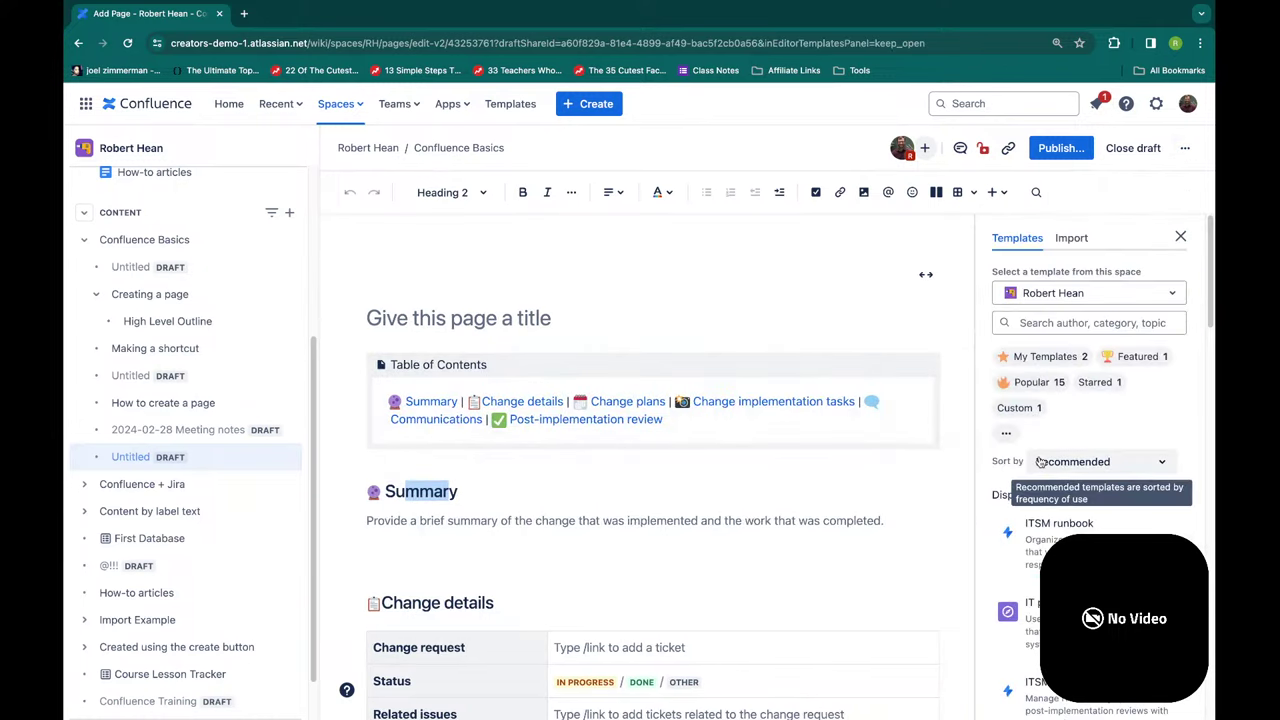
{"action": "mouse_move", "coordinate": [1098, 463]}
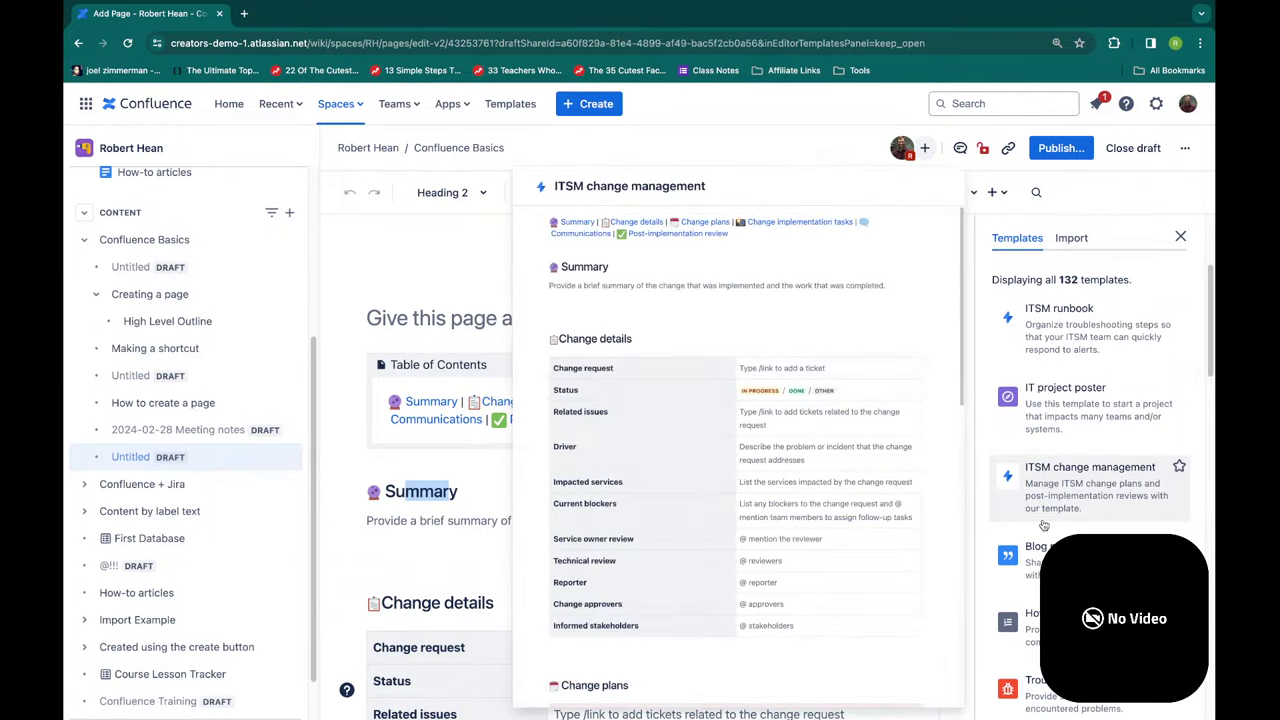
- Apply the how-to article template to the draft page and look over its introduction and Instructions section
{"action": "left_click", "coordinate": [1030, 625]}
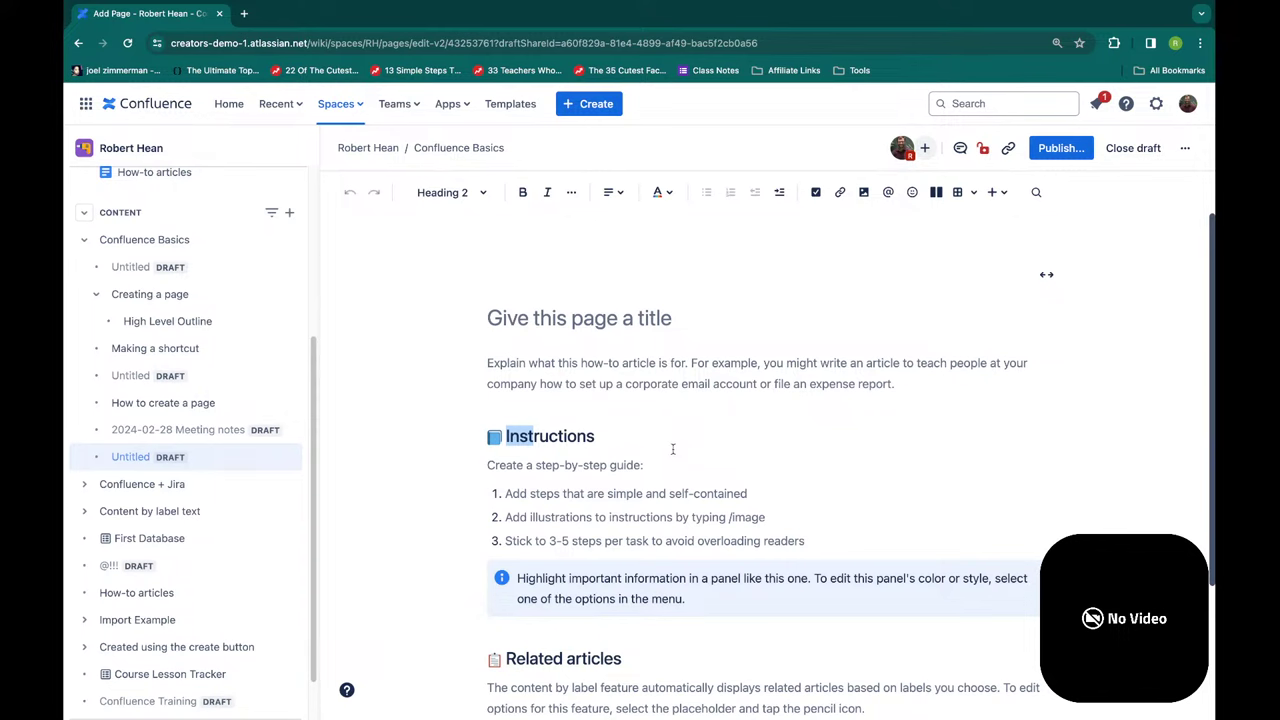
{"action": "left_click", "coordinate": [669, 444]}
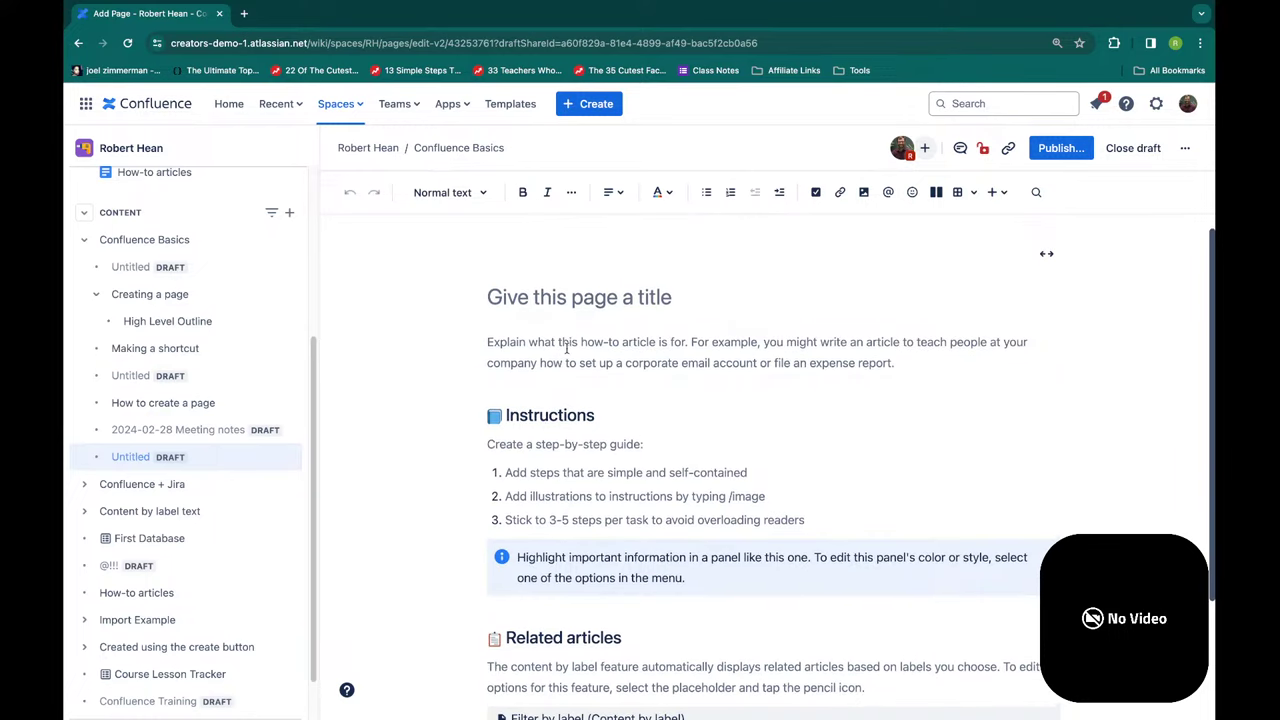
{"action": "scroll", "coordinate": [566, 348], "scroll_direction": "up", "scroll_amount": 1}
{"action": "mouse_move", "coordinate": [566, 351]}
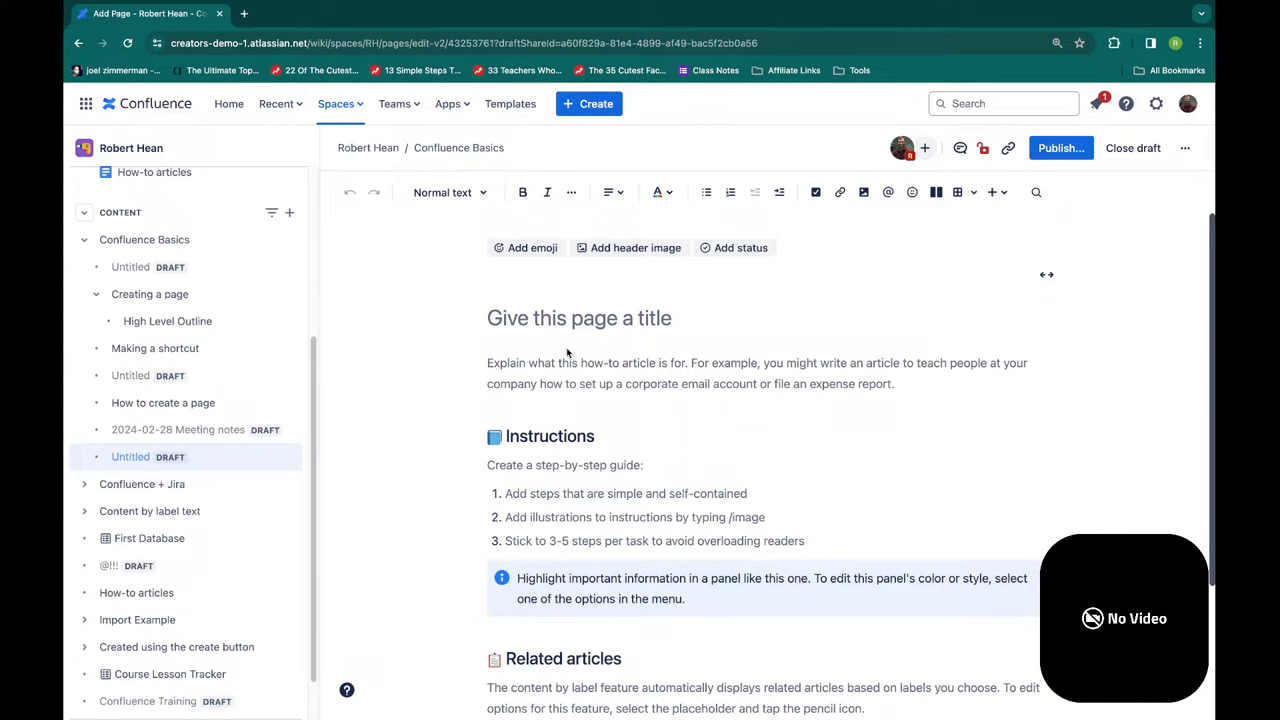
{"action": "left_click", "coordinate": [579, 363]}
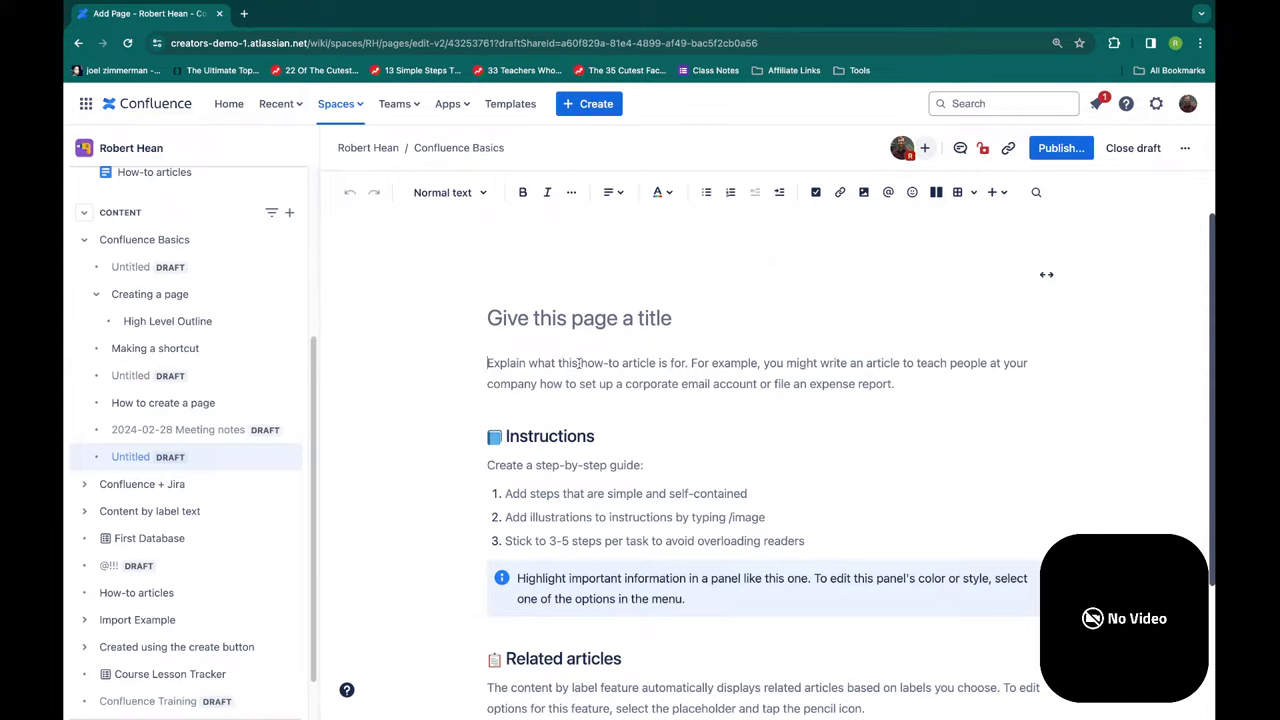
{"action": "mouse_move", "coordinate": [600, 354]}
{"action": "mouse_move", "coordinate": [677, 349]}
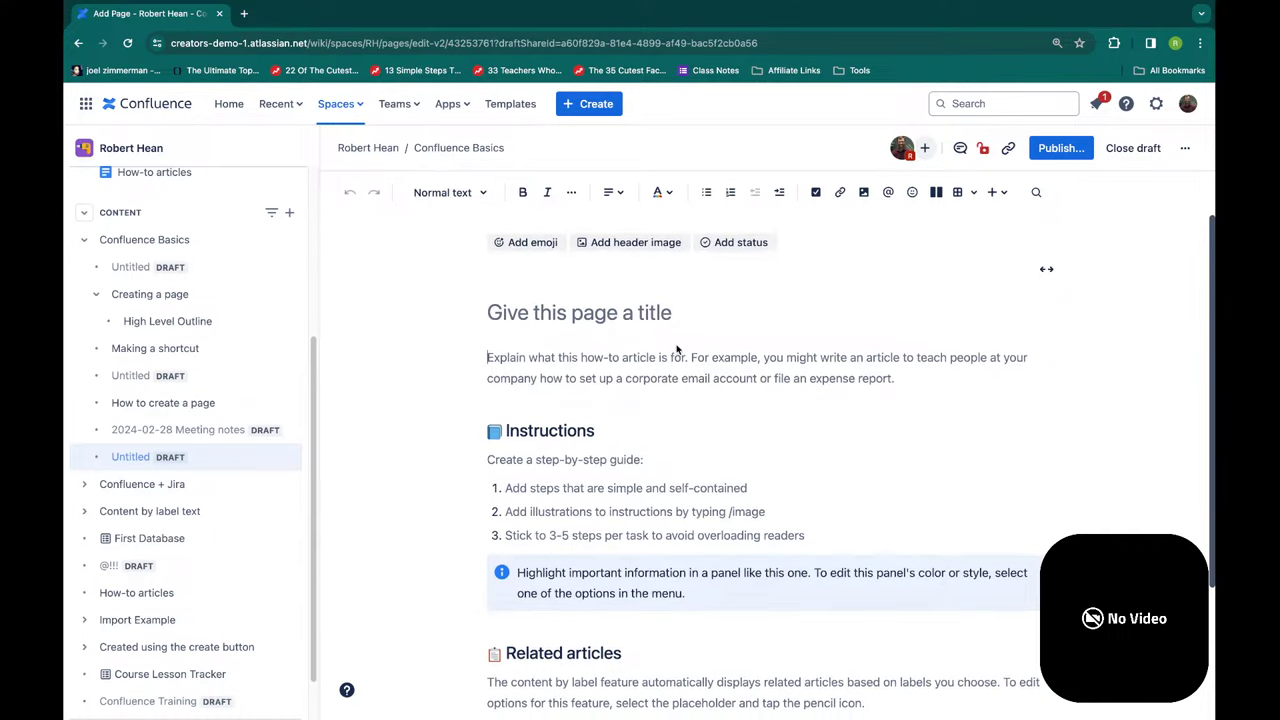
- Check the rest of the template's sections and title the page "How to use confluence"
{"action": "scroll", "coordinate": [677, 349], "scroll_direction": "down", "scroll_amount": 3}
{"action": "left_click", "coordinate": [652, 357]}
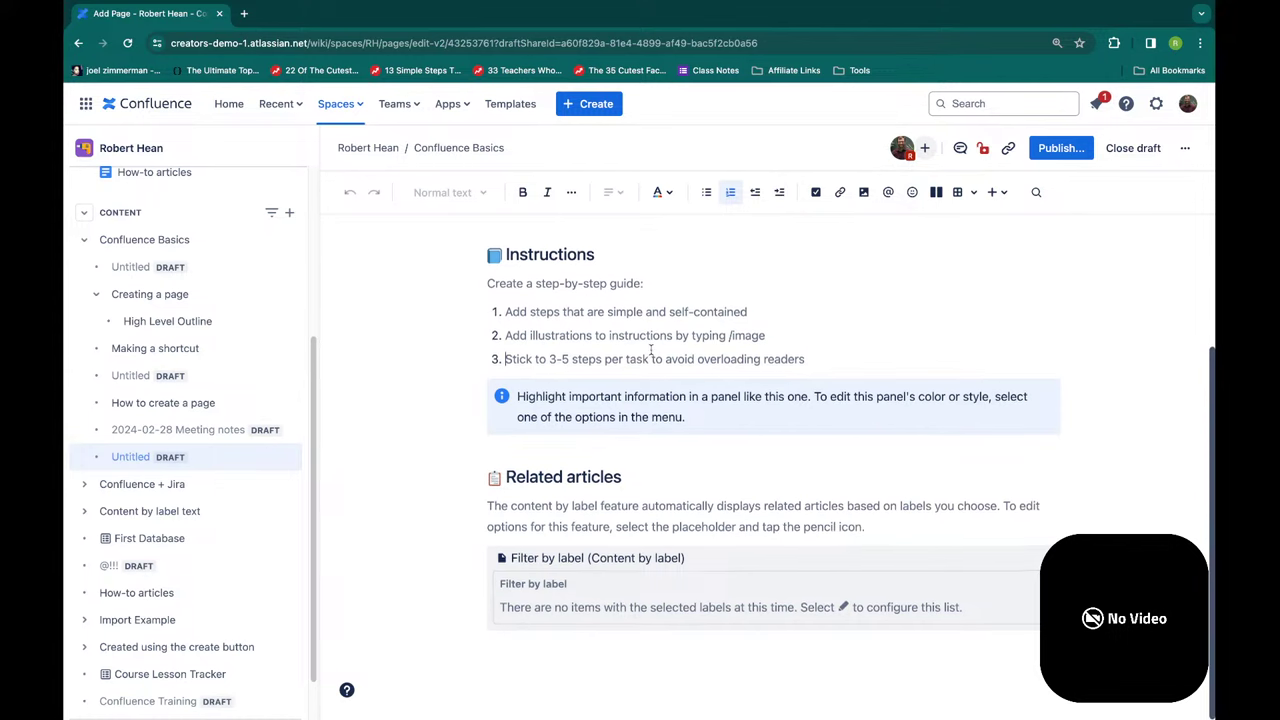
{"action": "scroll", "coordinate": [620, 340], "scroll_direction": "up", "scroll_amount": 3}
{"action": "left_click", "coordinate": [577, 318]}
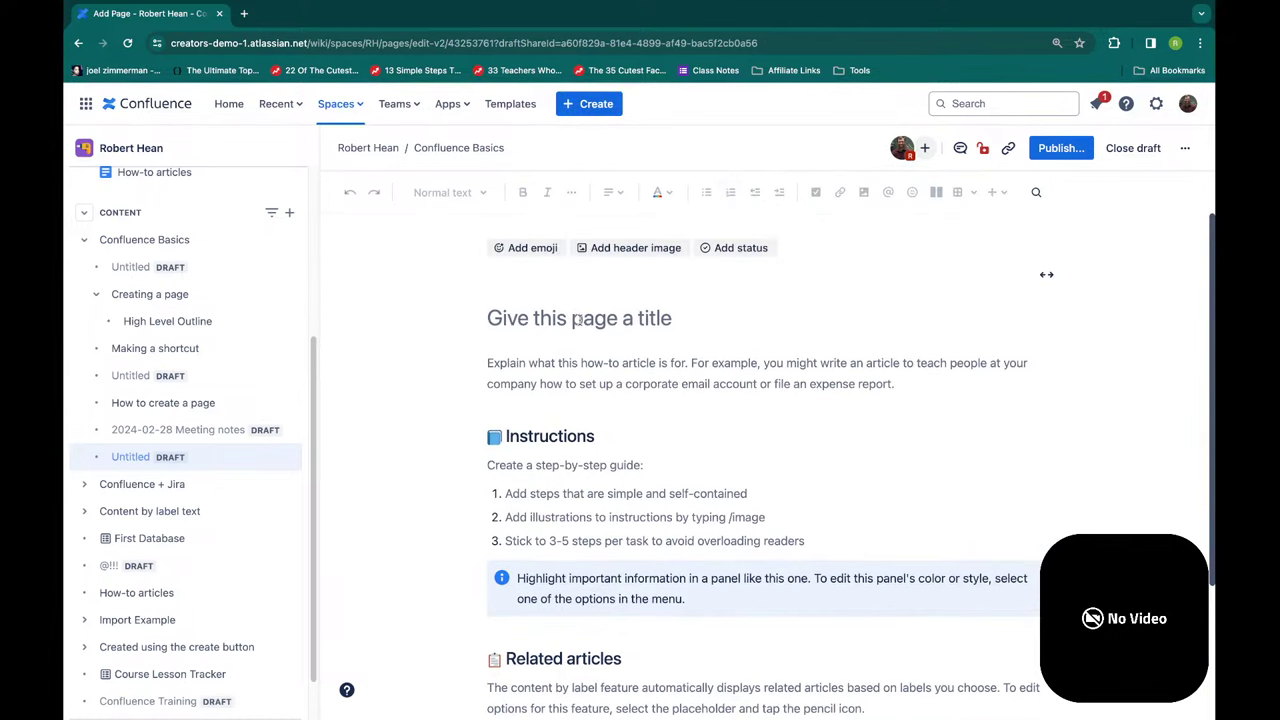
{"action": "type", "text": "How to use confluence"}
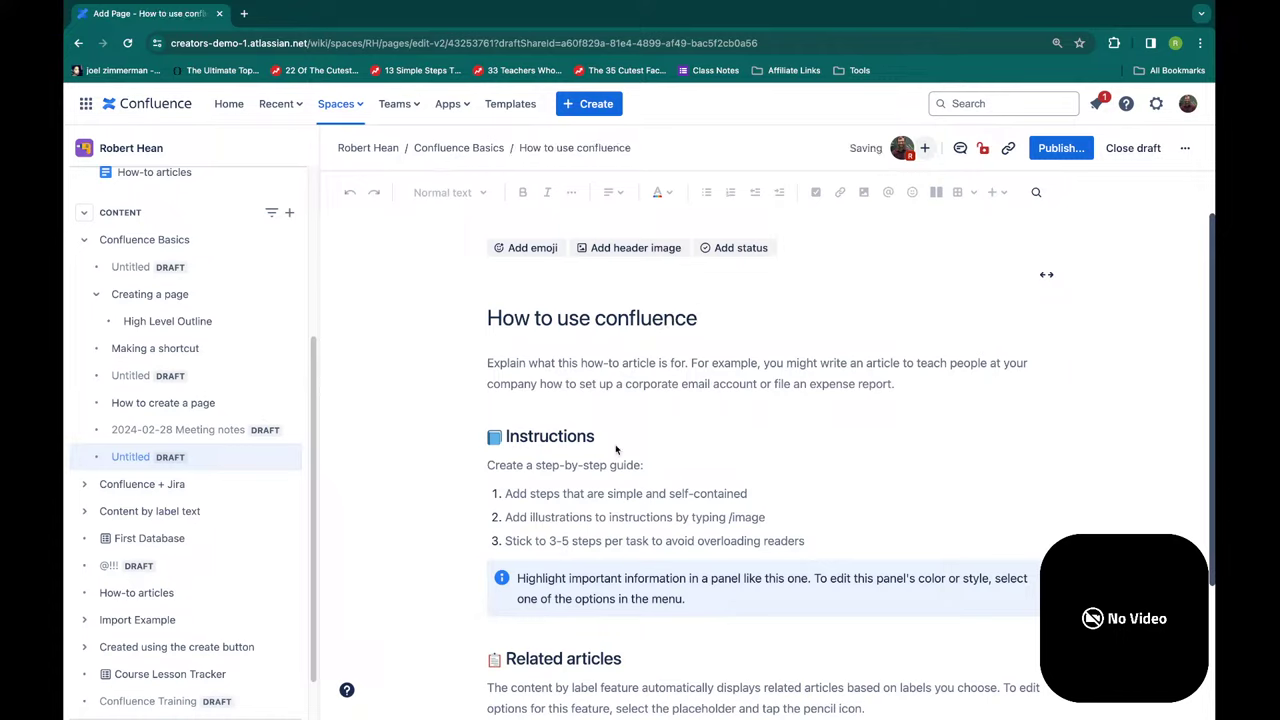
- Delete the second and third placeholder items from the numbered list under Instructions
{"action": "left_click", "coordinate": [818, 535]}
{"action": "key", "text": "super+BackSpace"}
{"action": "key", "text": "BackSpace"}
{"action": "key", "text": "super+BackSpace"}
{"action": "key", "text": "BackSpace"}
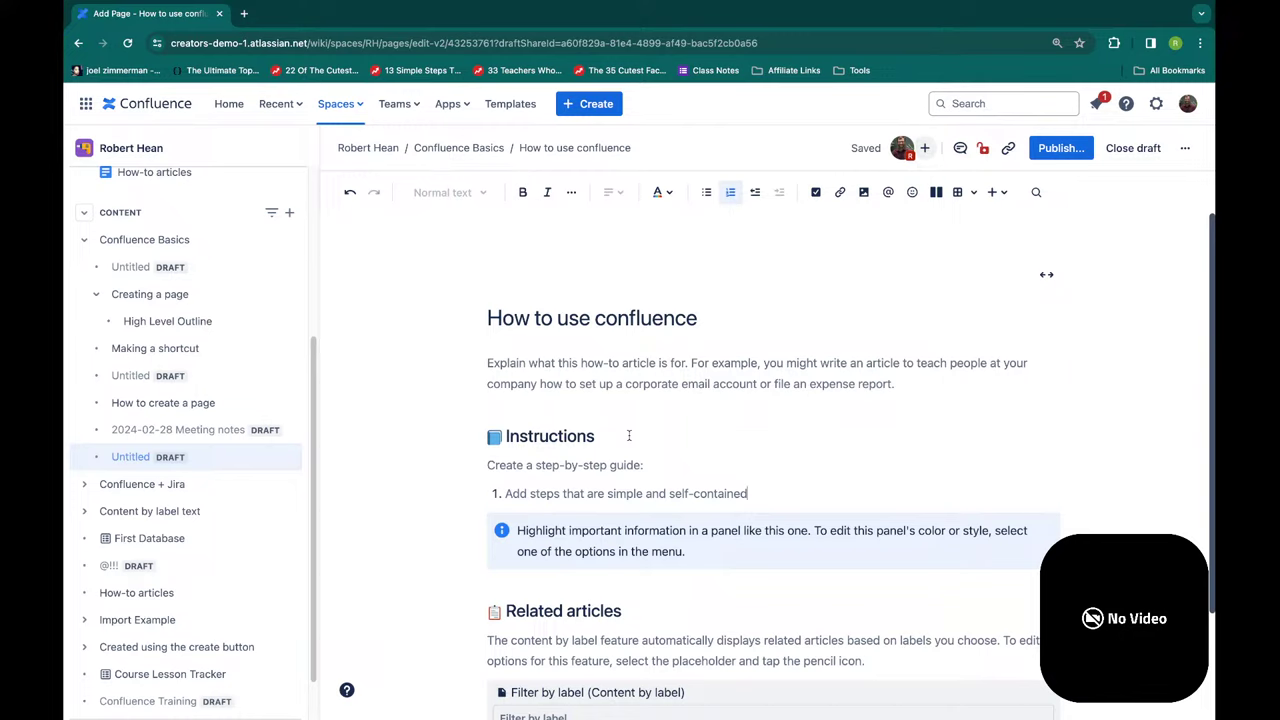
- Replace the remaining placeholder instruction with three numbered items: Step 1, Step 2 and Step 3
{"action": "key", "text": "shift+Home"}
{"action": "type", "text": "Step 1"}
{"action": "key", "text": "Return"}
{"action": "type", "text": "Step 23"}
{"action": "key", "text": "Return"}
{"action": "type", "text": "St"}
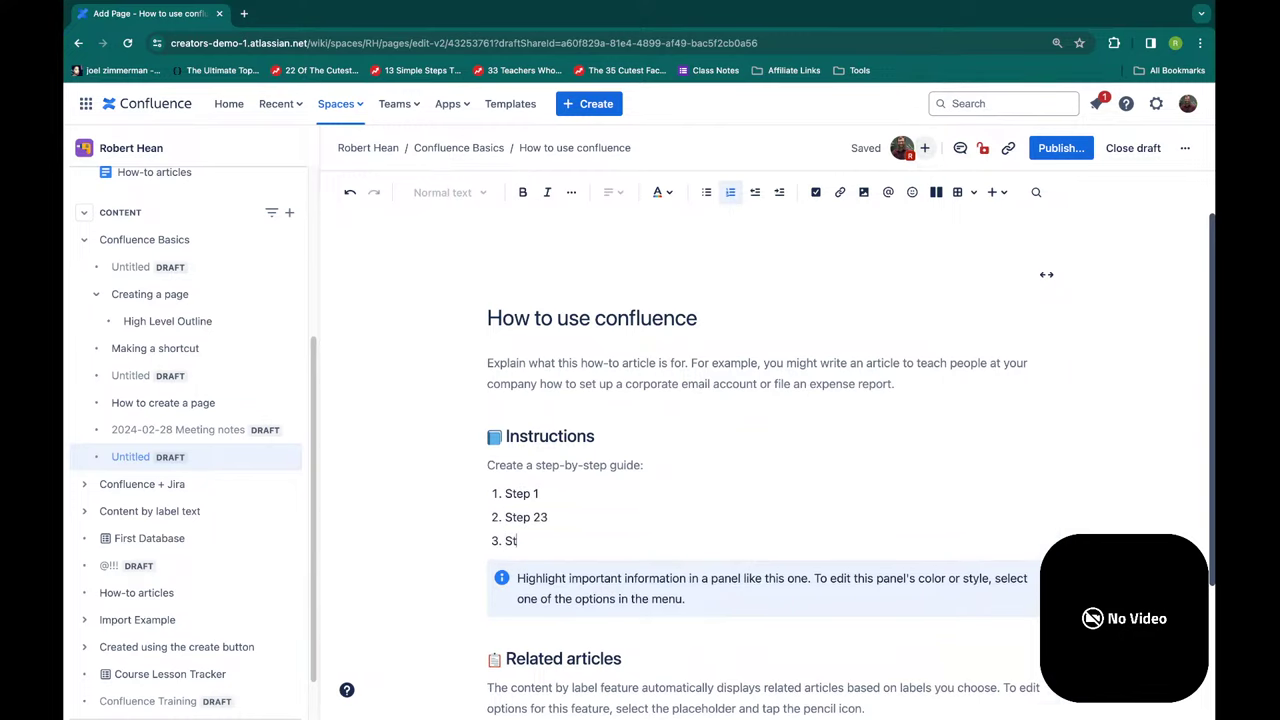
{"action": "type", "text": "ep"}
{"action": "key", "text": "Delete"}
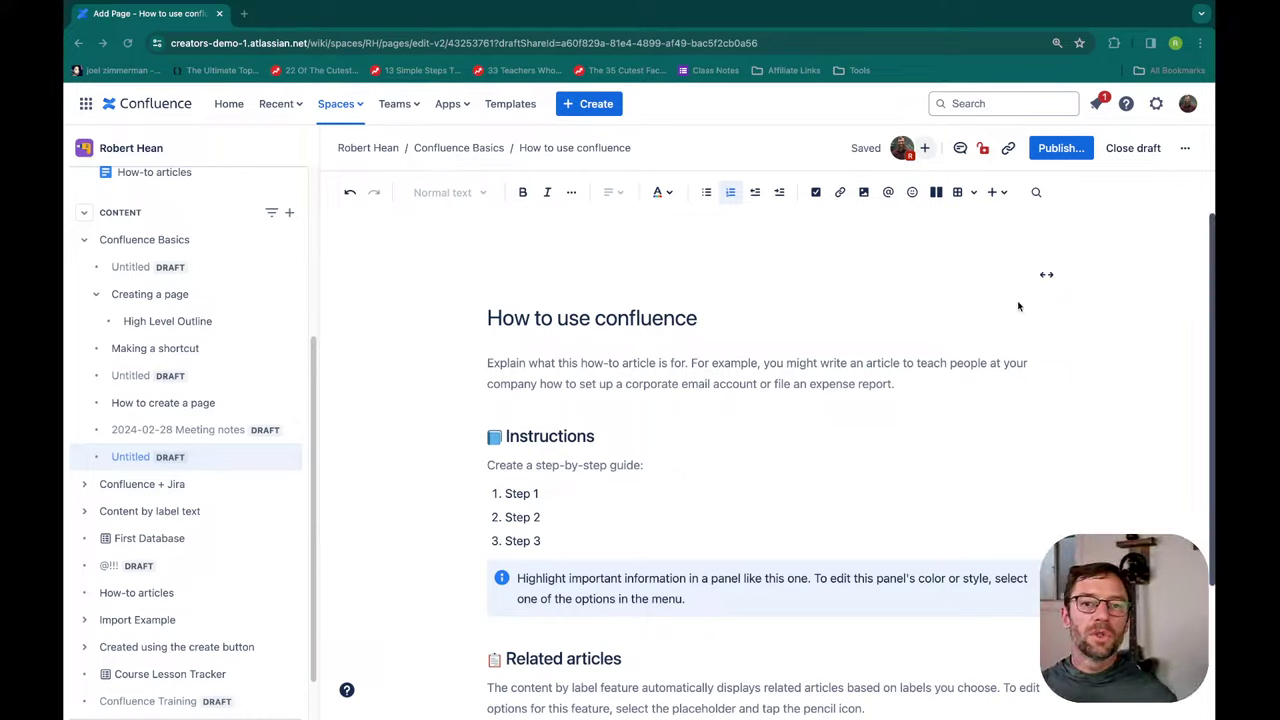
- Examine the available text styles from Normal text to Heading 6, and compare the page title with the Instructions heading
{"action": "left_click", "coordinate": [602, 367]}
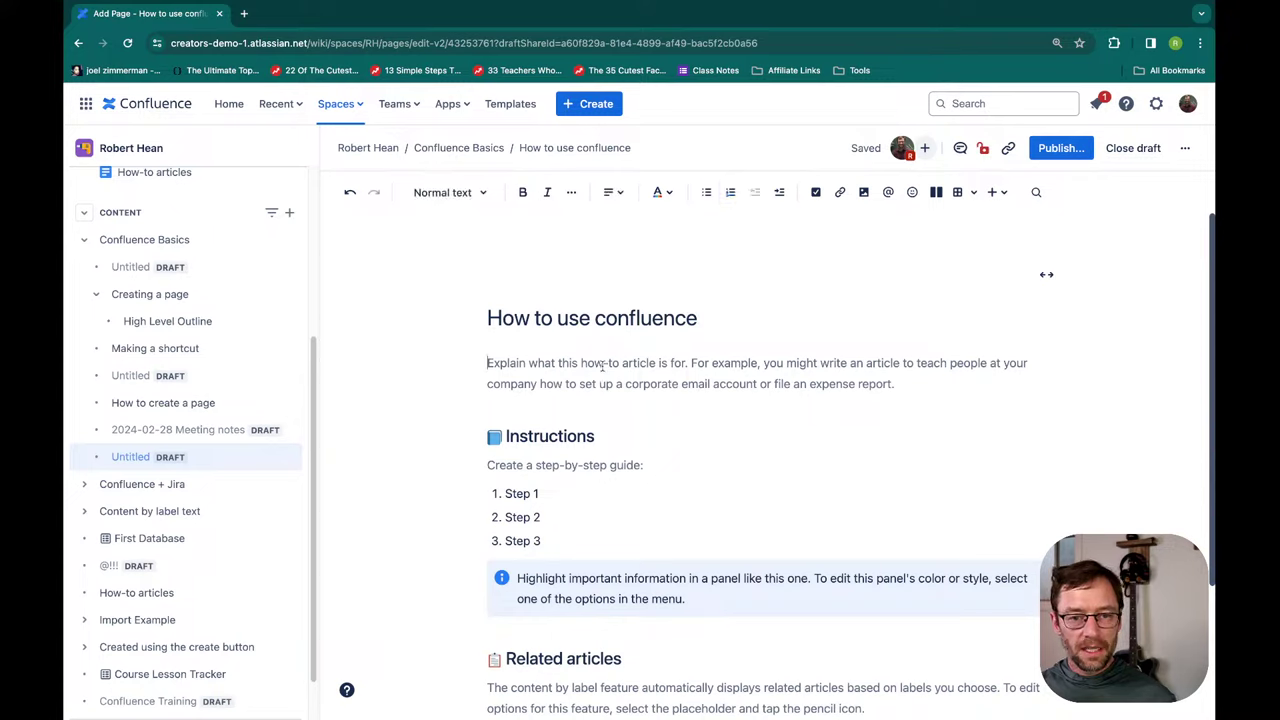
{"action": "left_click", "coordinate": [482, 195]}
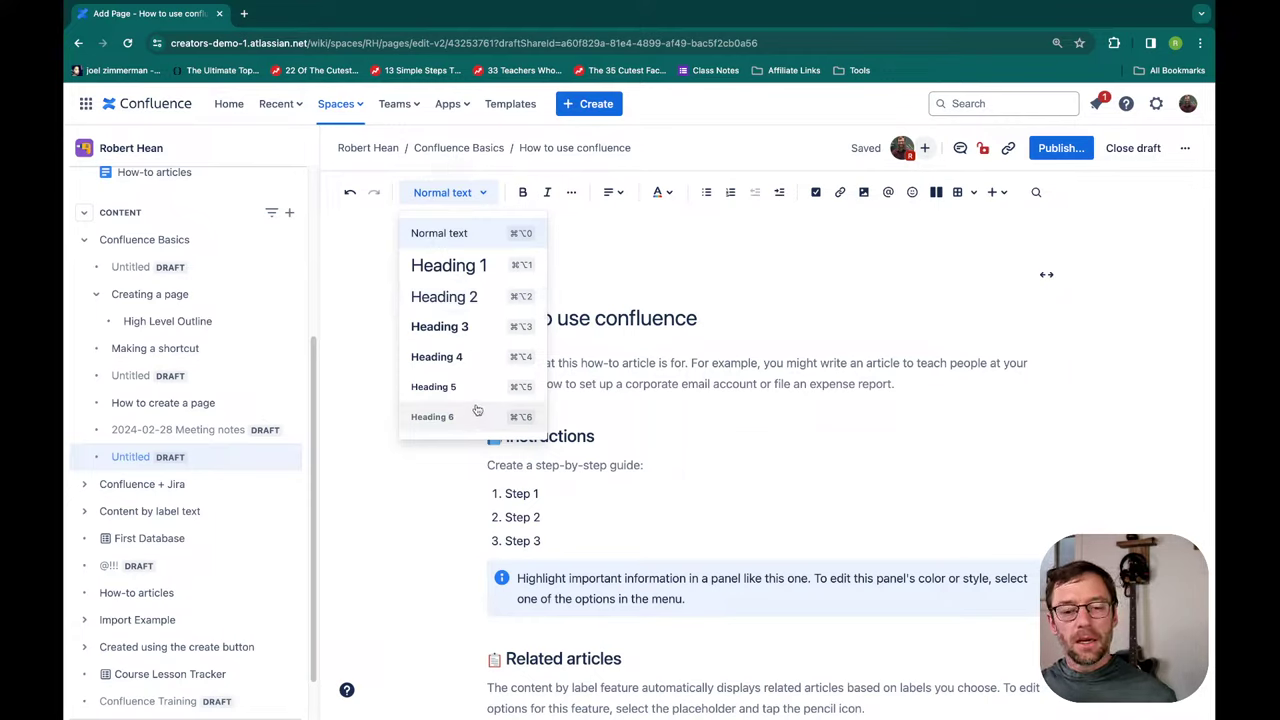
{"action": "left_click", "coordinate": [502, 292]}
{"action": "left_click", "coordinate": [491, 316]}
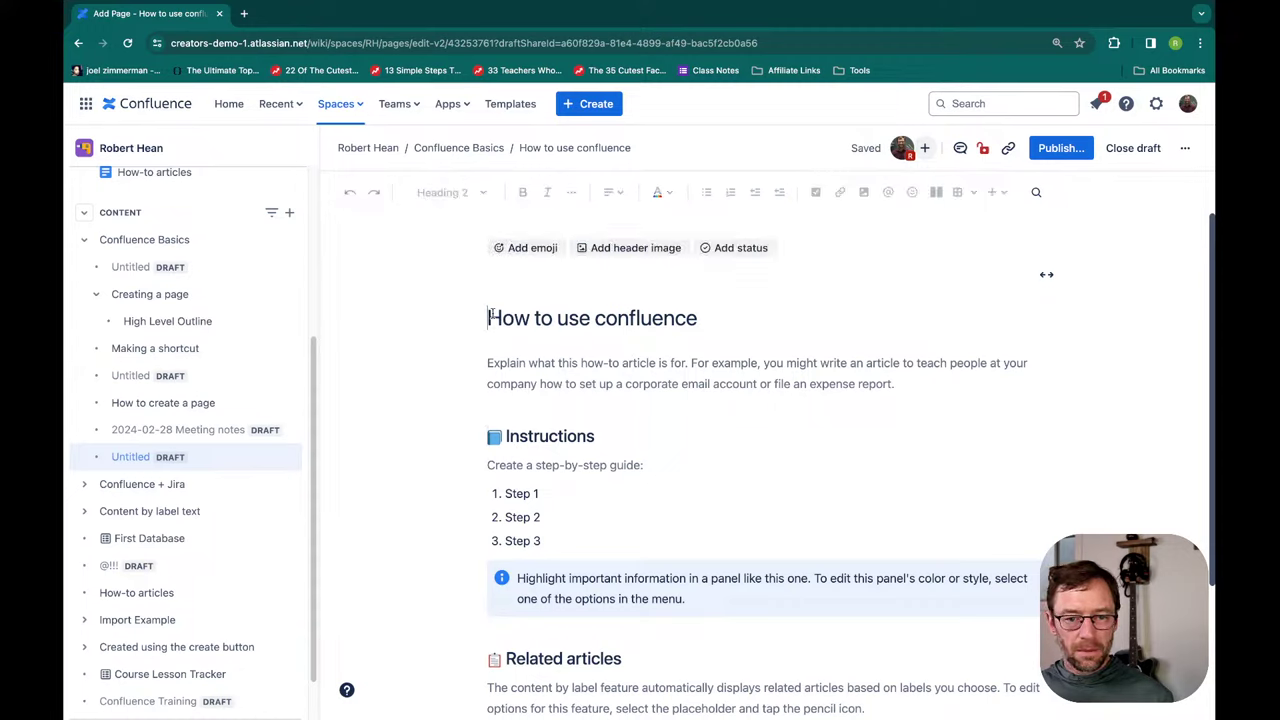
{"action": "left_click_drag", "start_coordinate": [491, 316], "coordinate": [711, 315]}
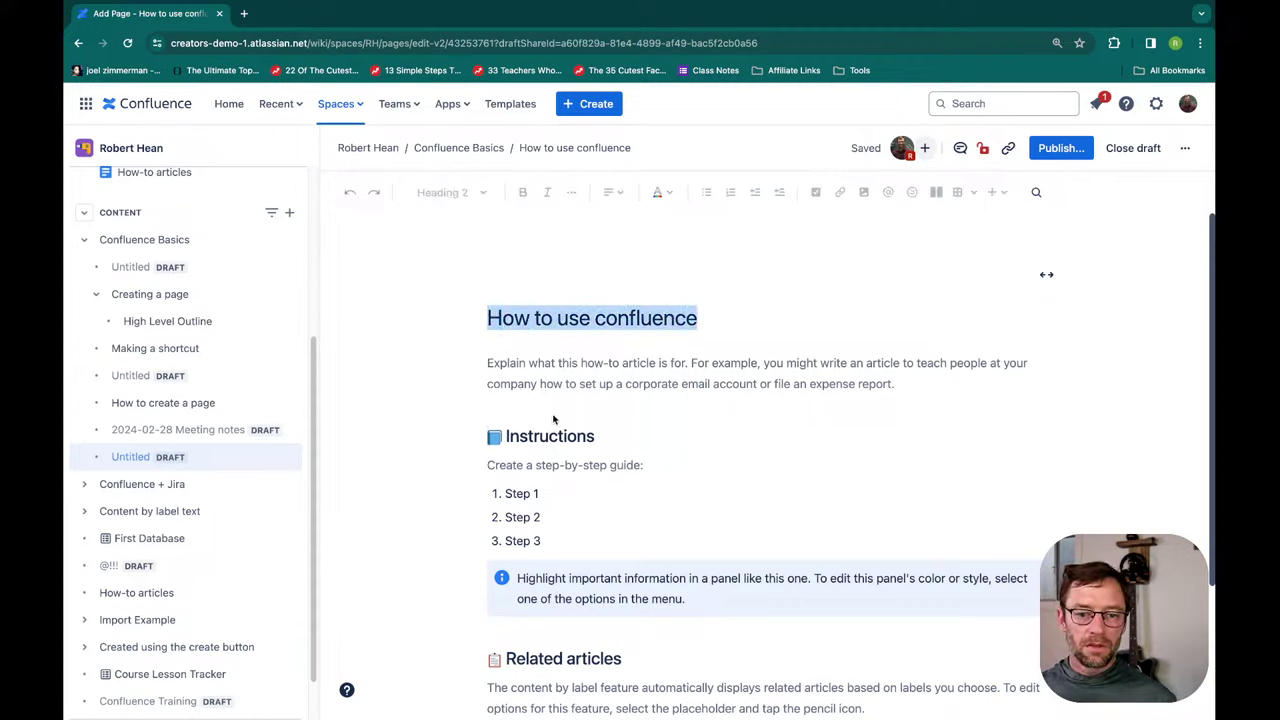
{"action": "double_click", "coordinate": [520, 436]}
{"action": "left_click", "coordinate": [497, 300]}
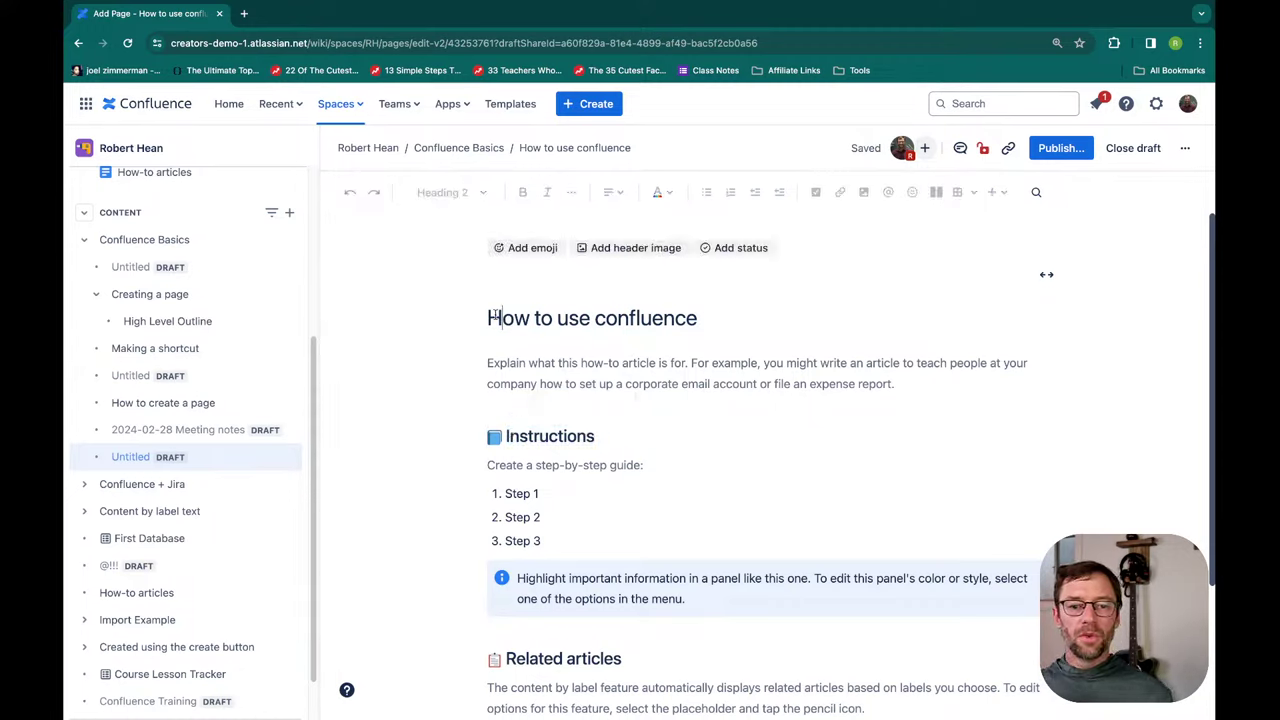
- Add blank lines above the introductory paragraph and insert a Table of contents directly under the page title
{"action": "left_click", "coordinate": [895, 383]}
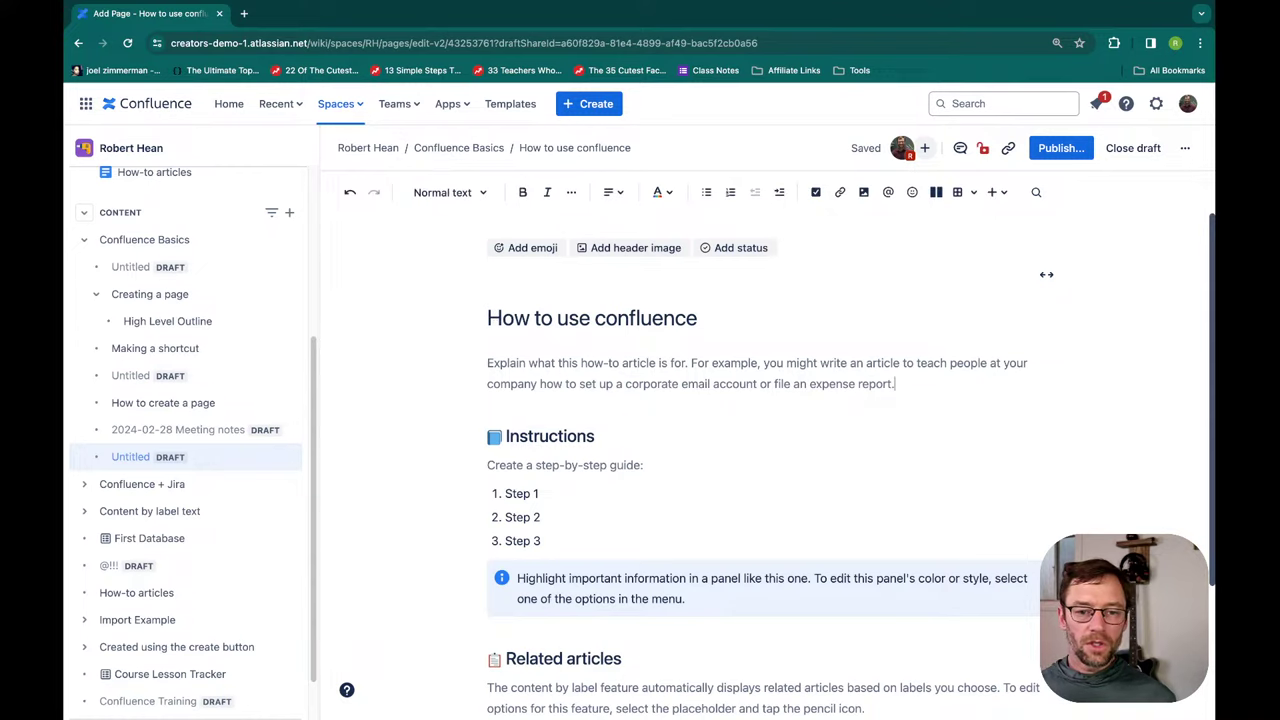
{"action": "left_click", "coordinate": [527, 368]}
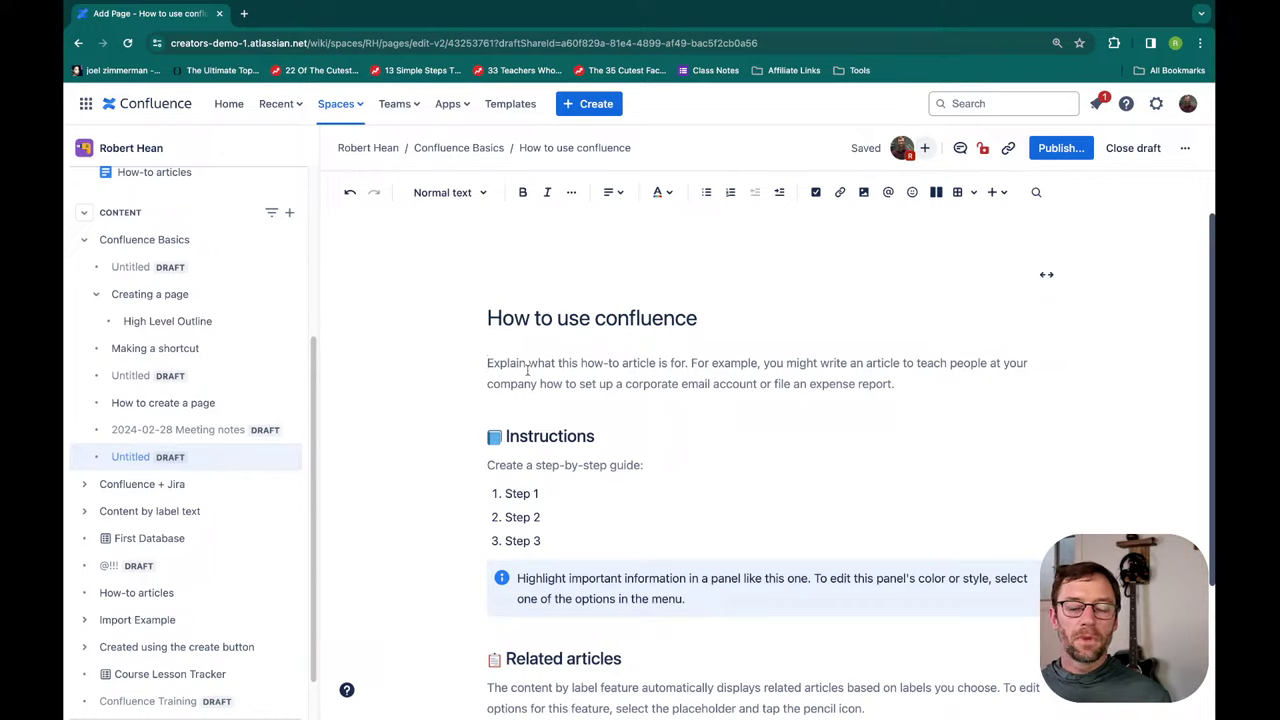
{"action": "key", "text": "Return"}
{"action": "key", "text": "Return"}
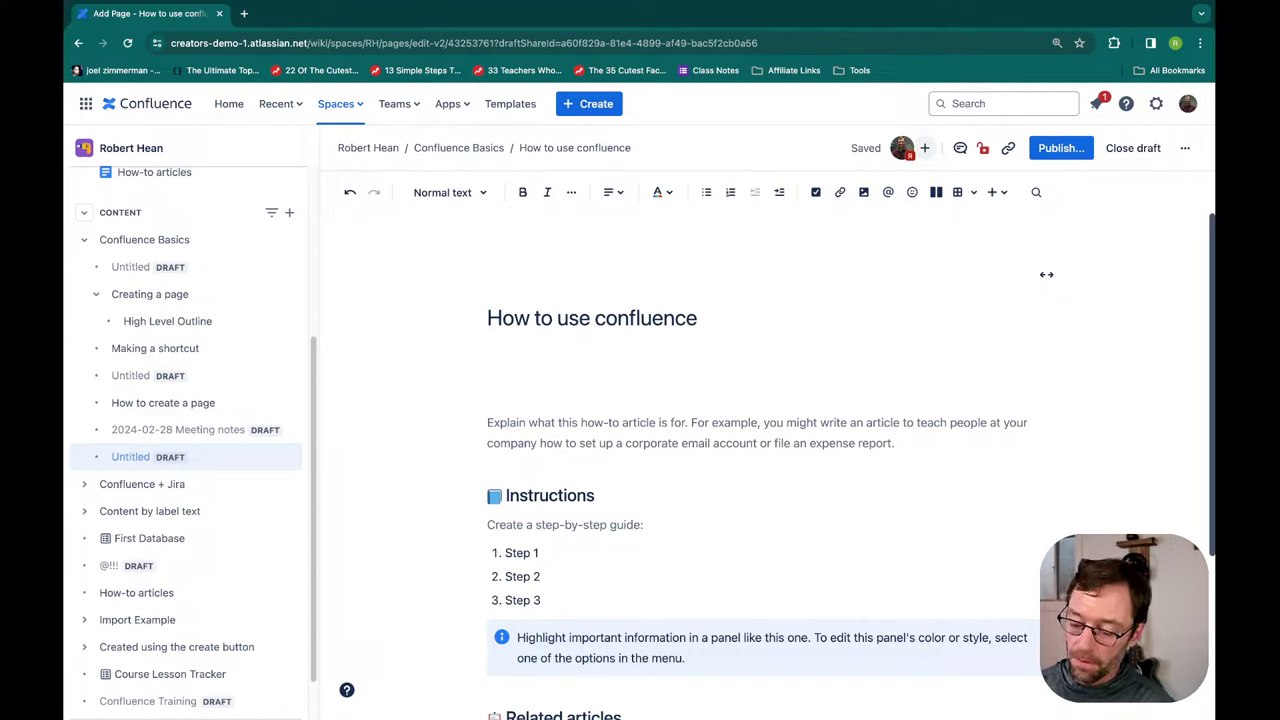
{"action": "type", "text": "/tabl"}
{"action": "key", "text": "BackSpace"}
{"action": "key", "text": "BackSpace"}
{"action": "type", "text": "b"}
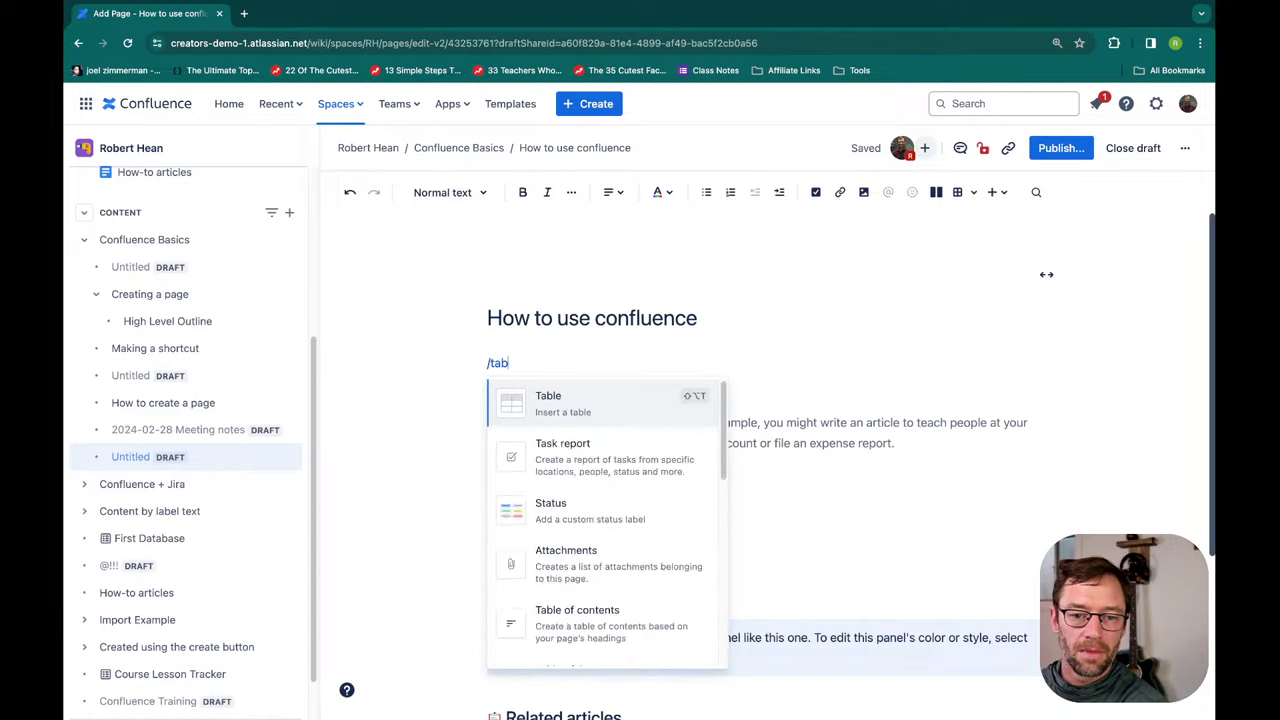
{"action": "type", "text": "le"}
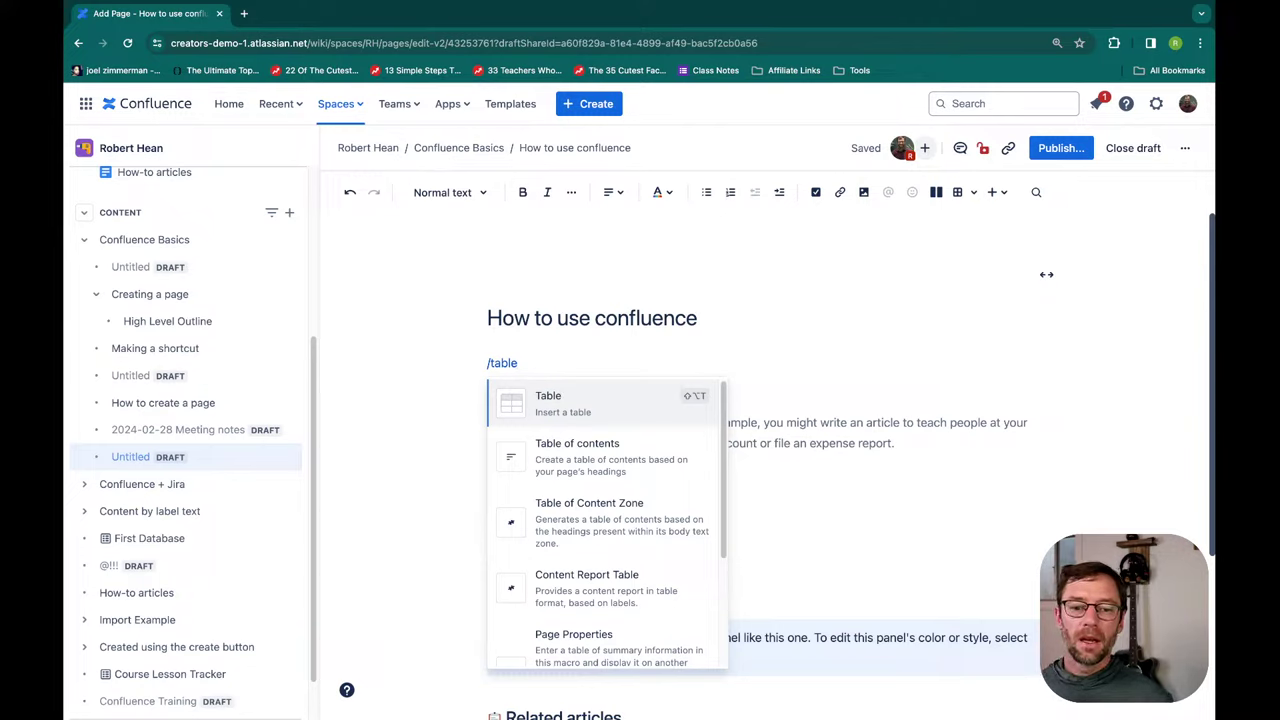
{"action": "left_click", "coordinate": [582, 458]}
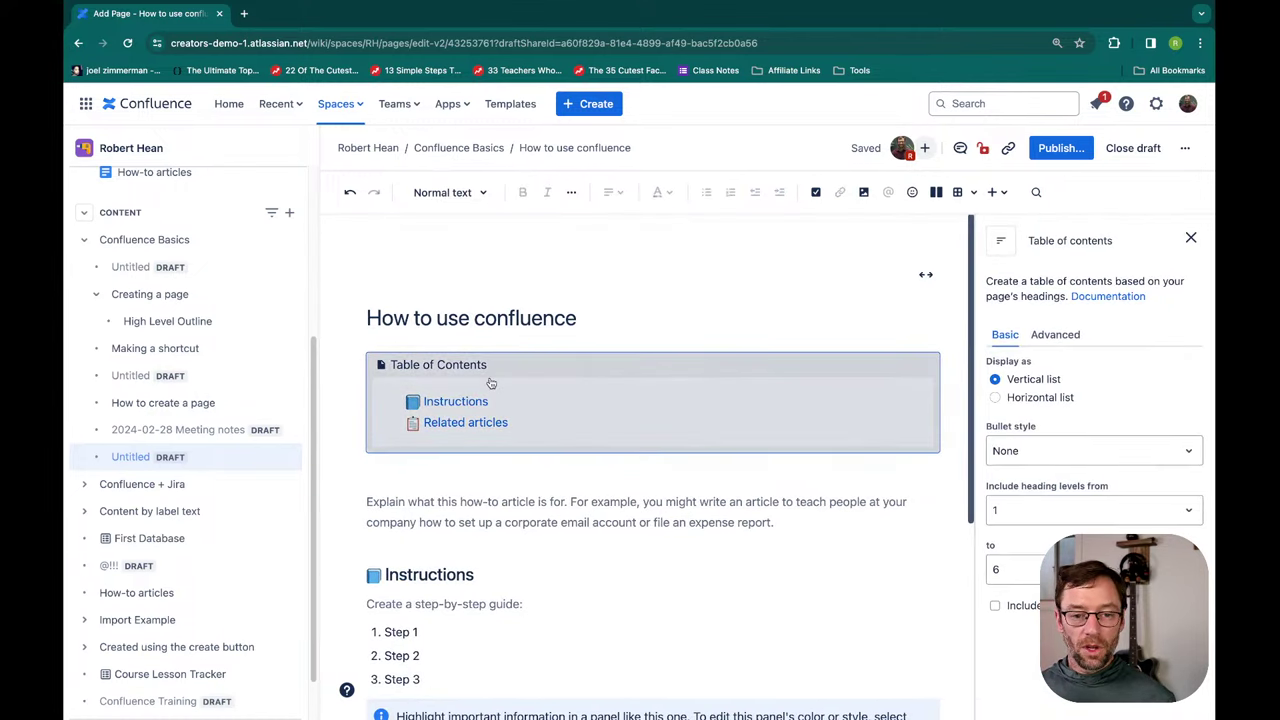
- Try the table of contents link to Related articles, and publish the page under Confluence Basics with its default access
{"action": "left_click", "coordinate": [448, 437]}
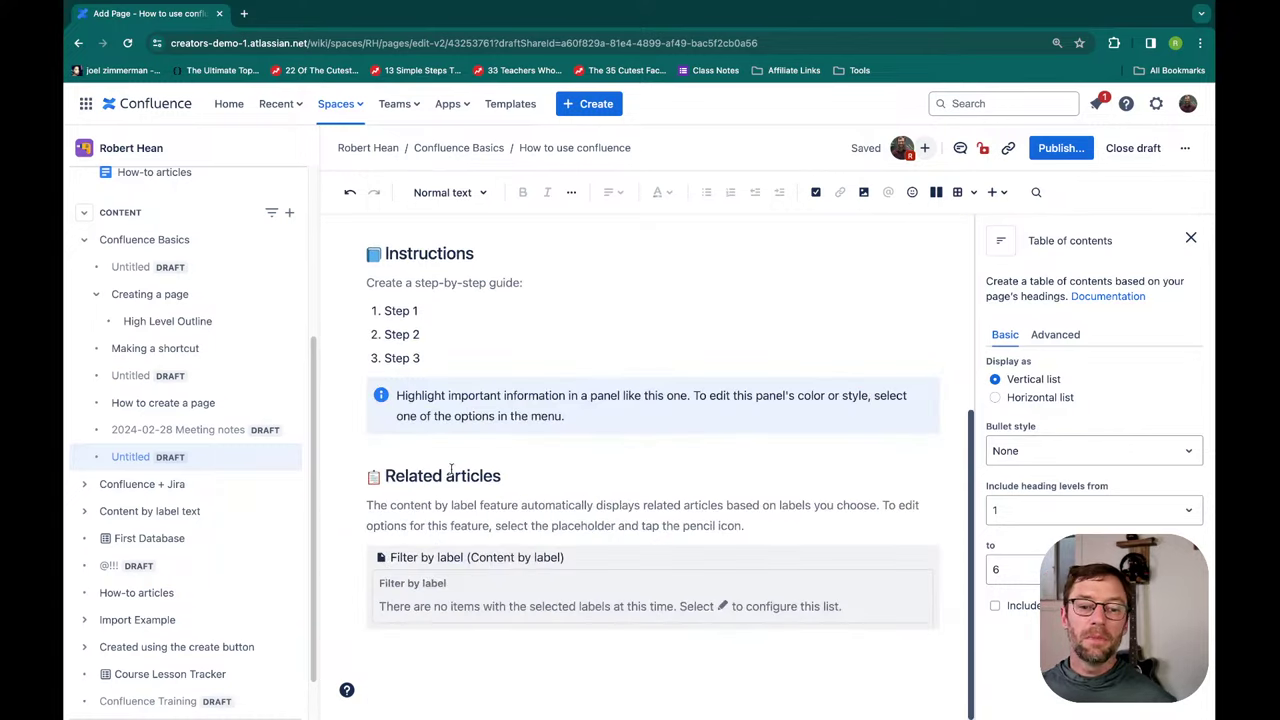
{"action": "scroll", "coordinate": [591, 380], "scroll_direction": "up", "scroll_amount": 5}
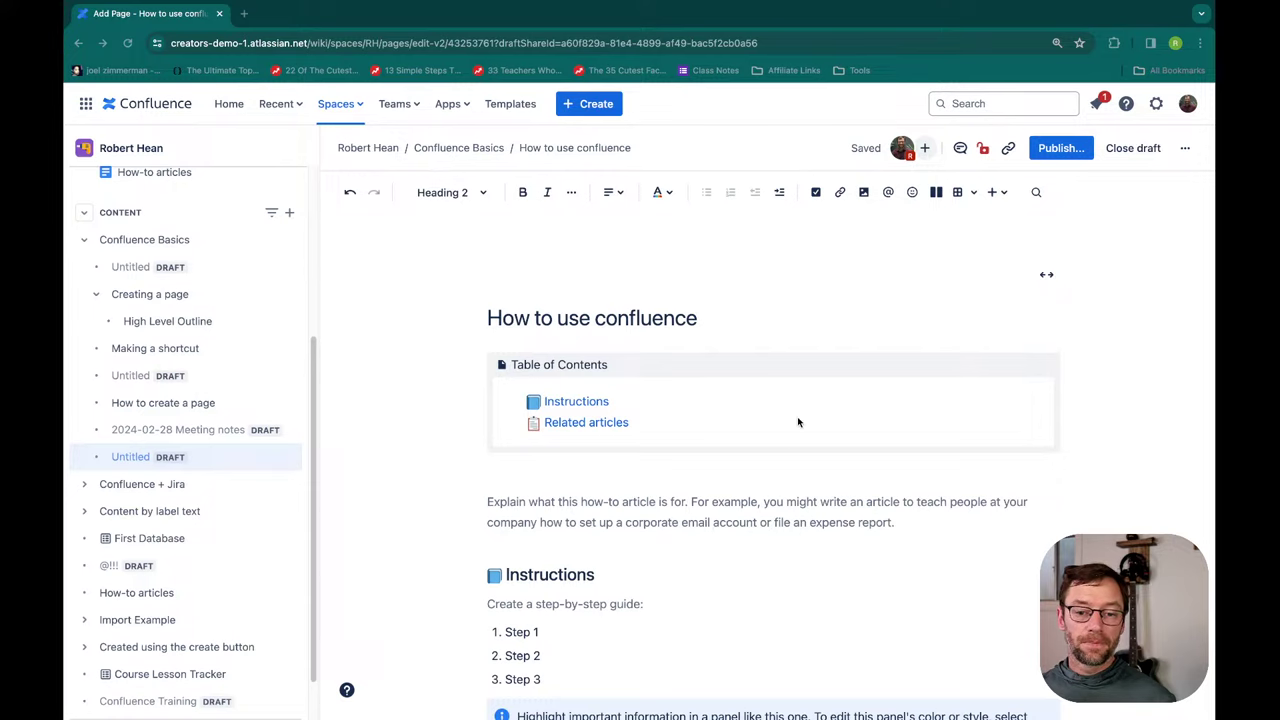
{"action": "left_click", "coordinate": [1057, 152]}
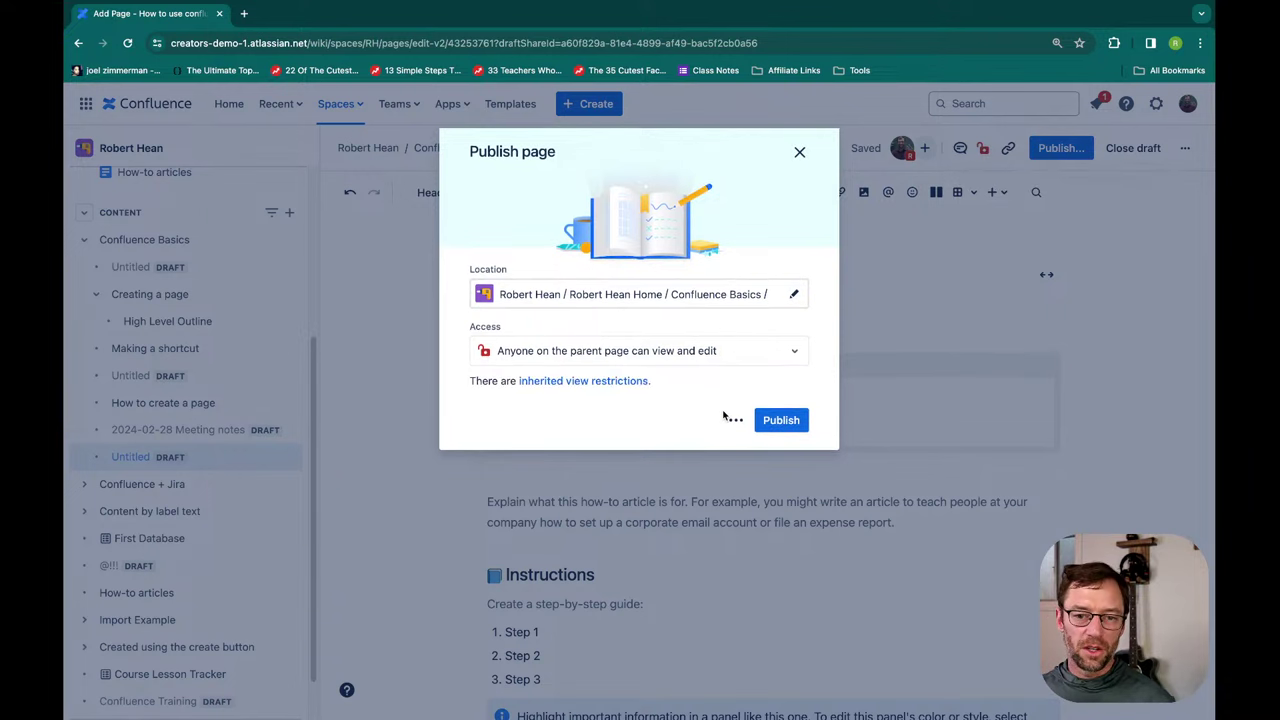
{"action": "left_click", "coordinate": [780, 421]}
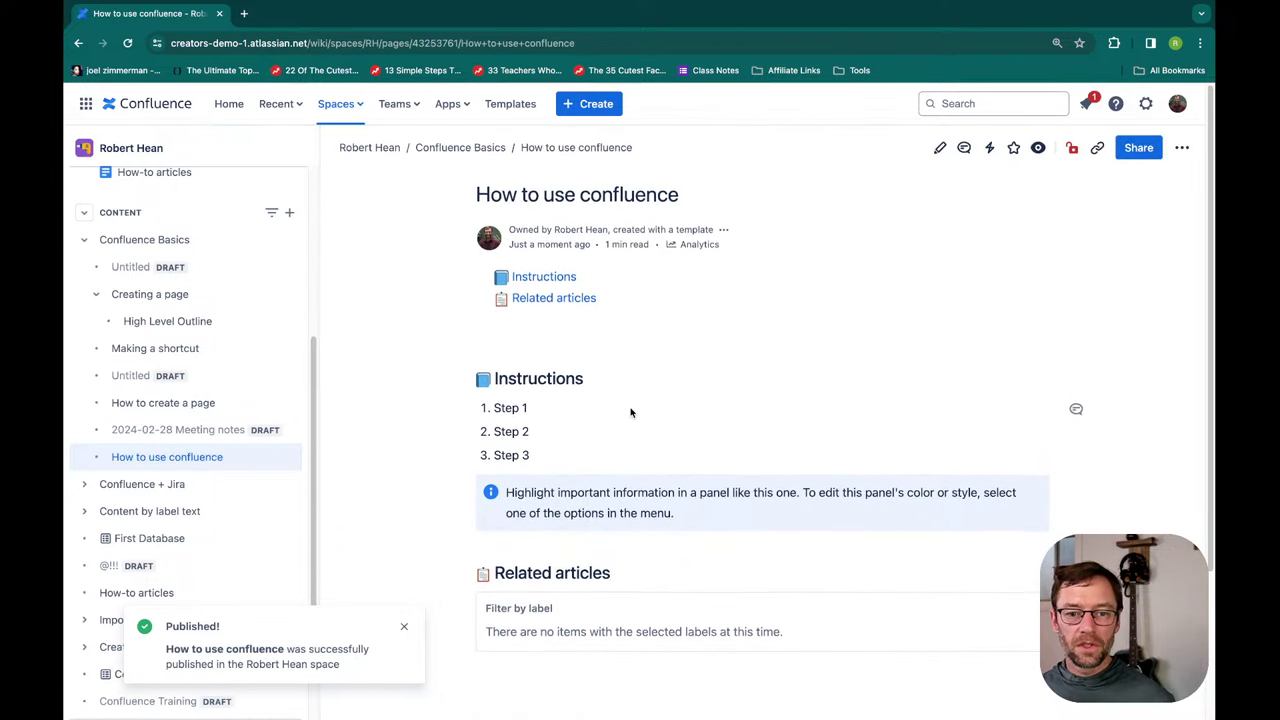
- Copy the link to the published page's Instructions heading and open it in the same tab to jump to that section
{"action": "scroll", "coordinate": [630, 412], "scroll_direction": "down", "scroll_amount": 1}
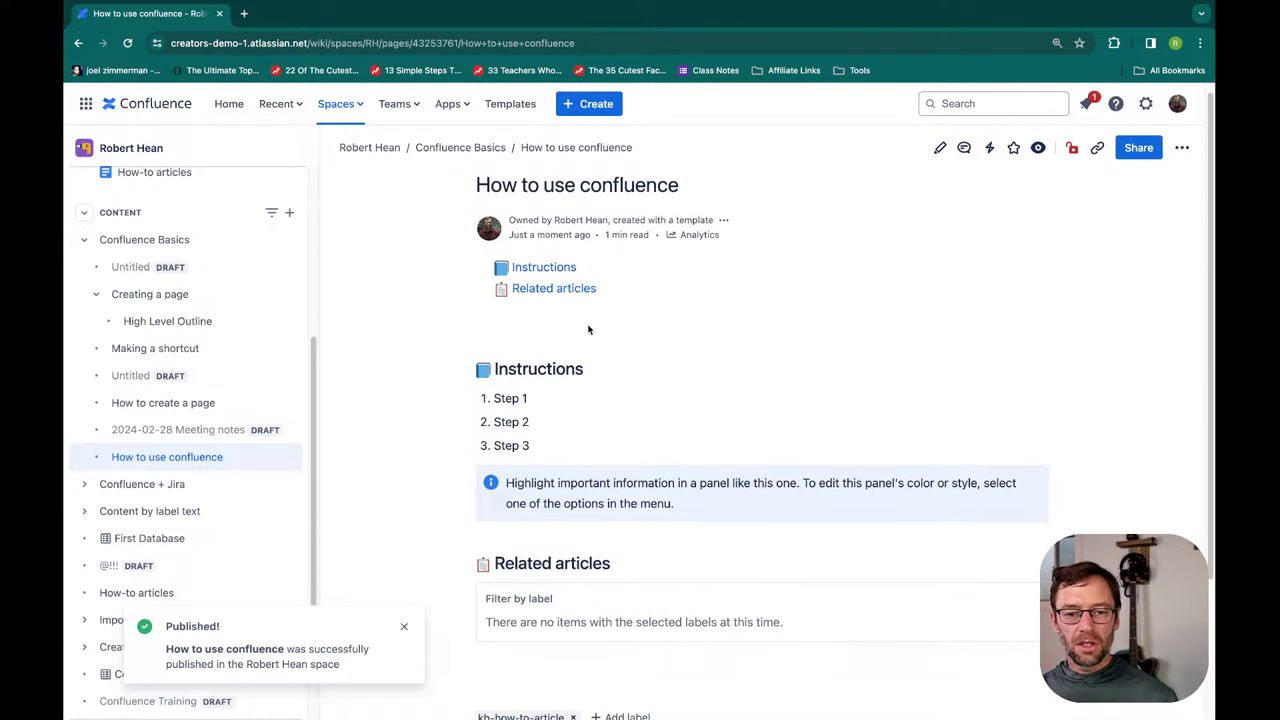
{"action": "left_click", "coordinate": [596, 369]}
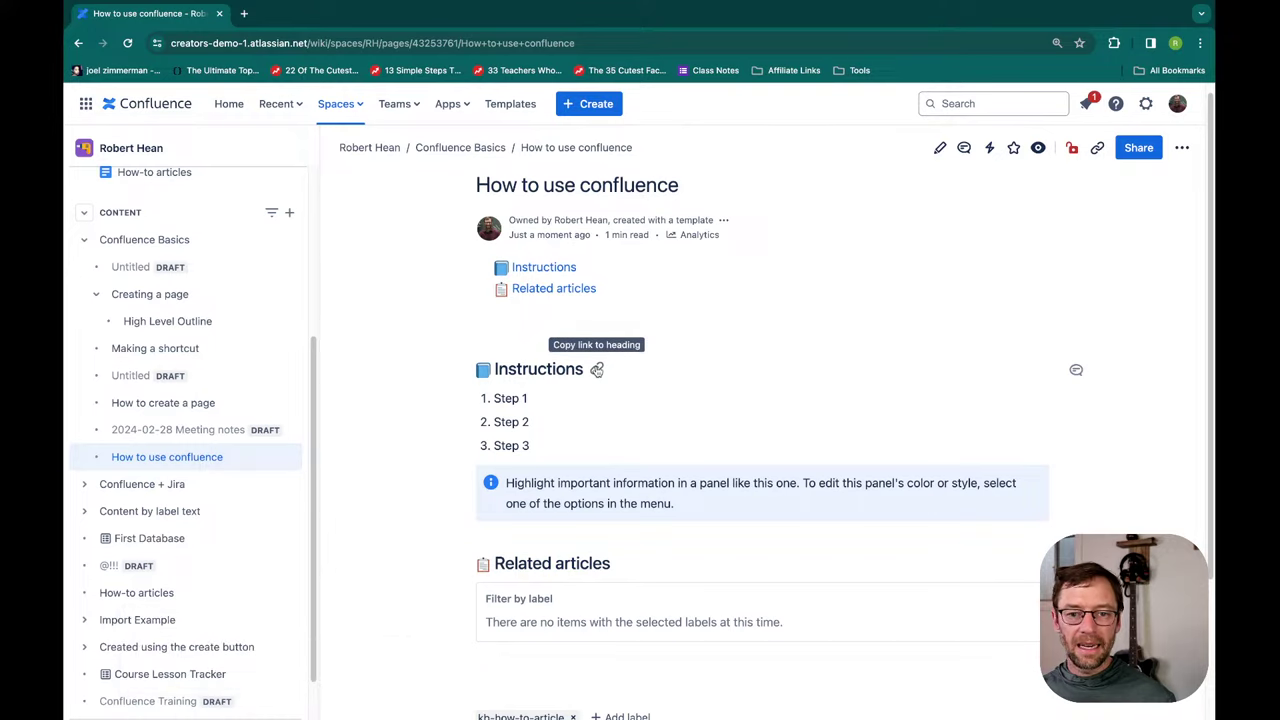
{"action": "left_click", "coordinate": [541, 40]}
{"action": "key", "text": "ctrl+v"}
{"action": "key", "text": "Return"}
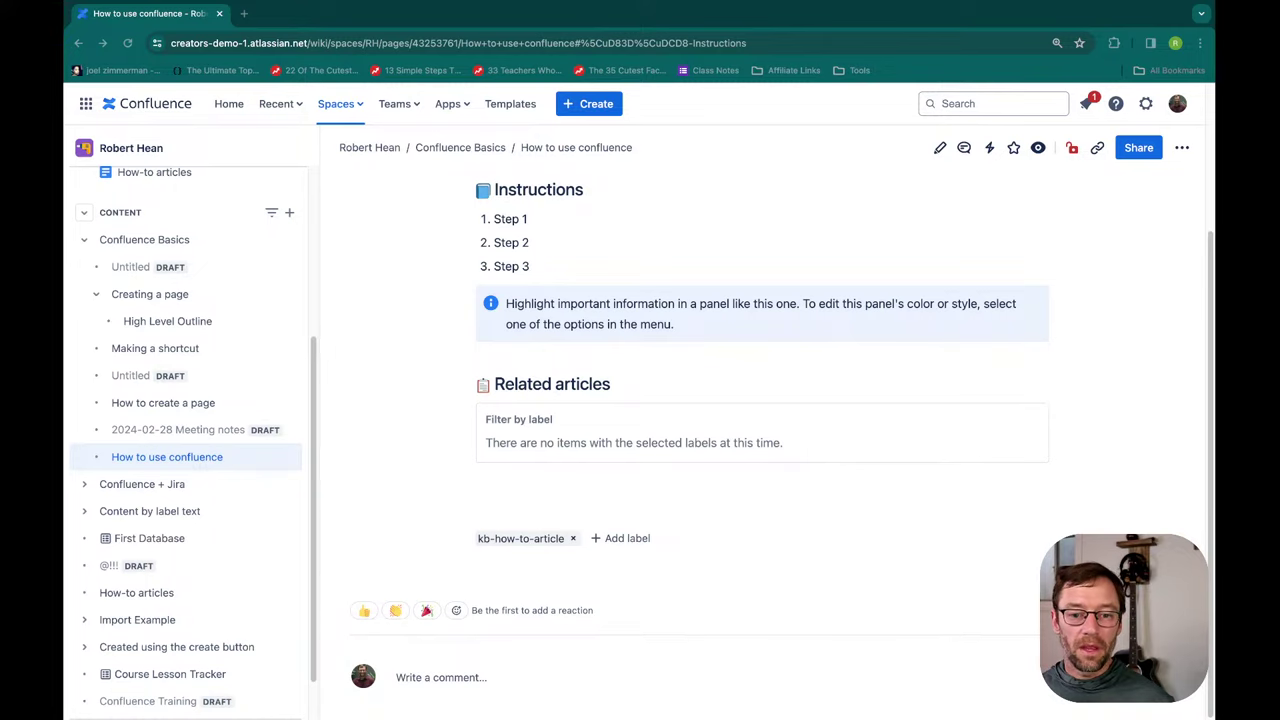
{"action": "left_click", "coordinate": [646, 481]}
{"action": "scroll", "coordinate": [640, 477], "scroll_direction": "up", "scroll_amount": 1}
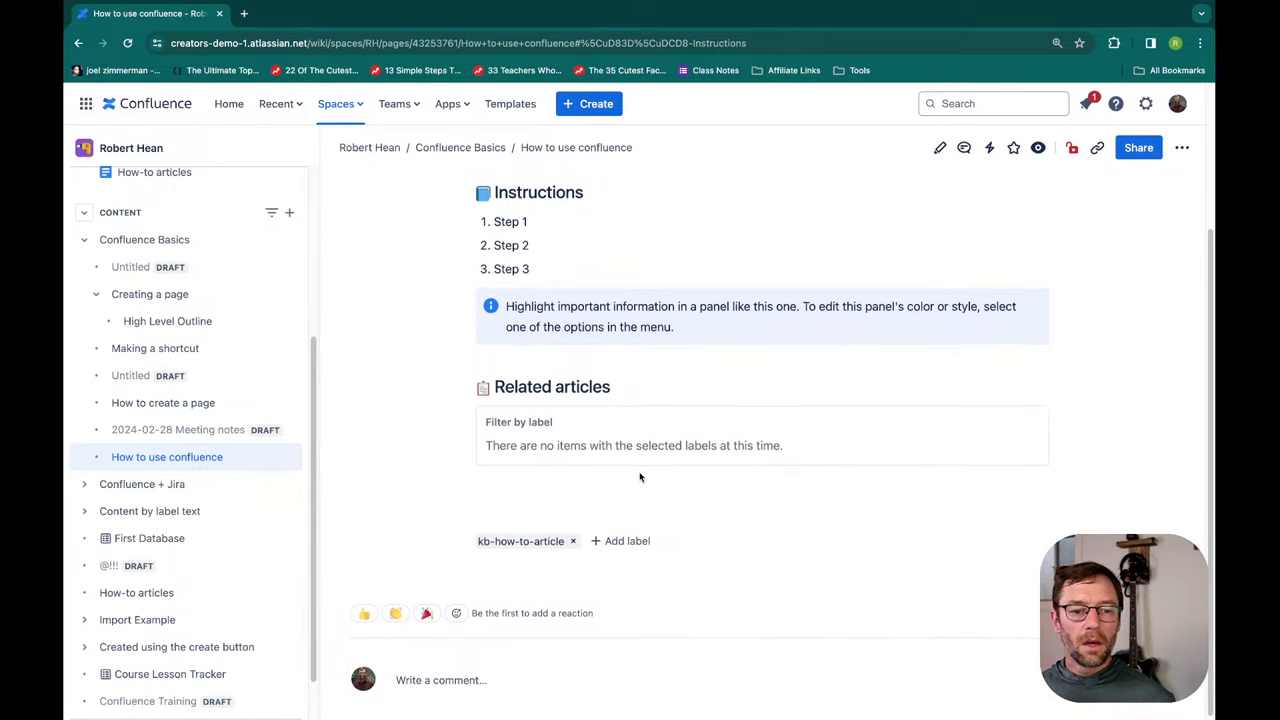
{"action": "scroll", "coordinate": [640, 477], "scroll_direction": "up", "scroll_amount": 3}
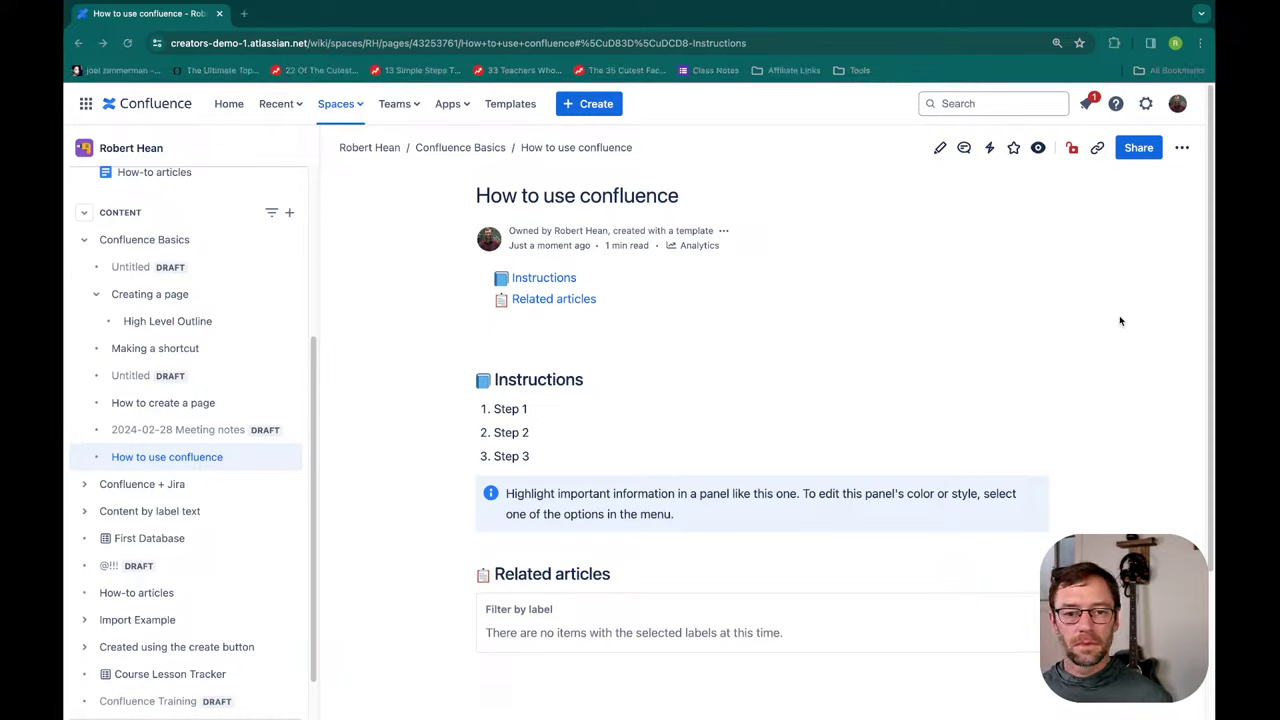
- Preview the published page from the content tree, reopen it for editing and show the text color choices
{"action": "left_click", "coordinate": [594, 357]}
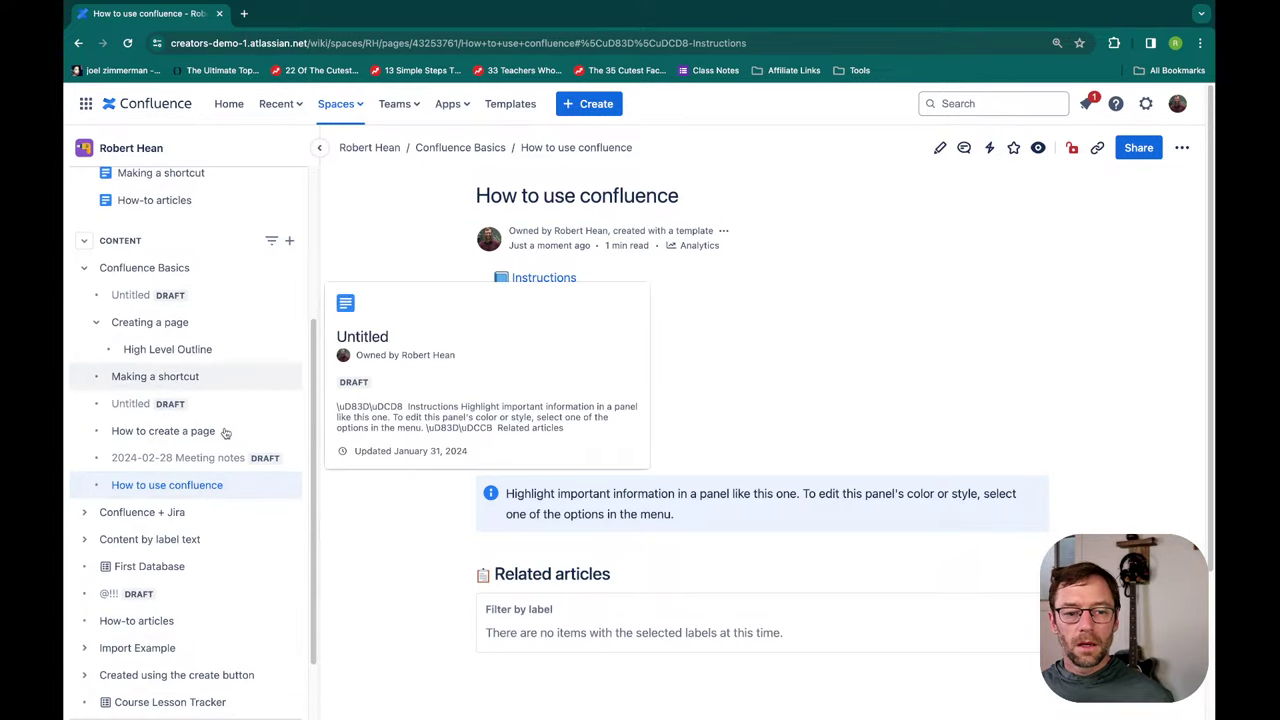
{"action": "mouse_move", "coordinate": [246, 486]}
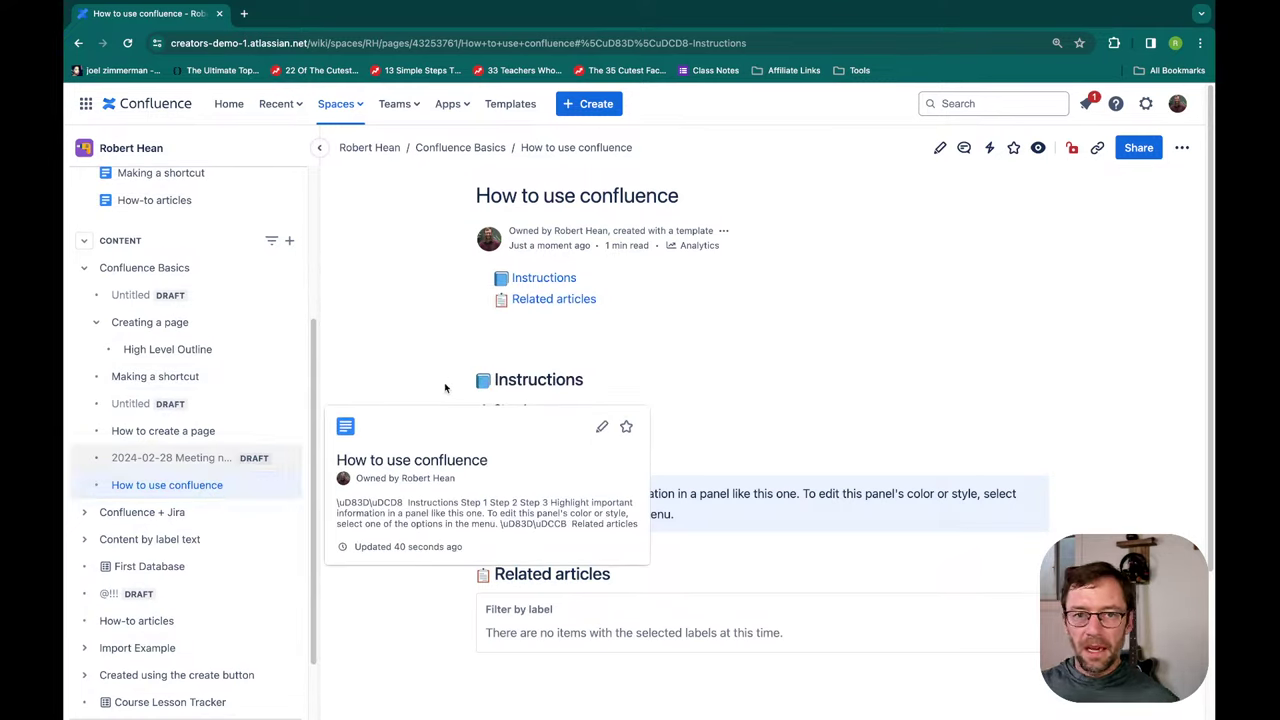
{"action": "left_click", "coordinate": [940, 150]}
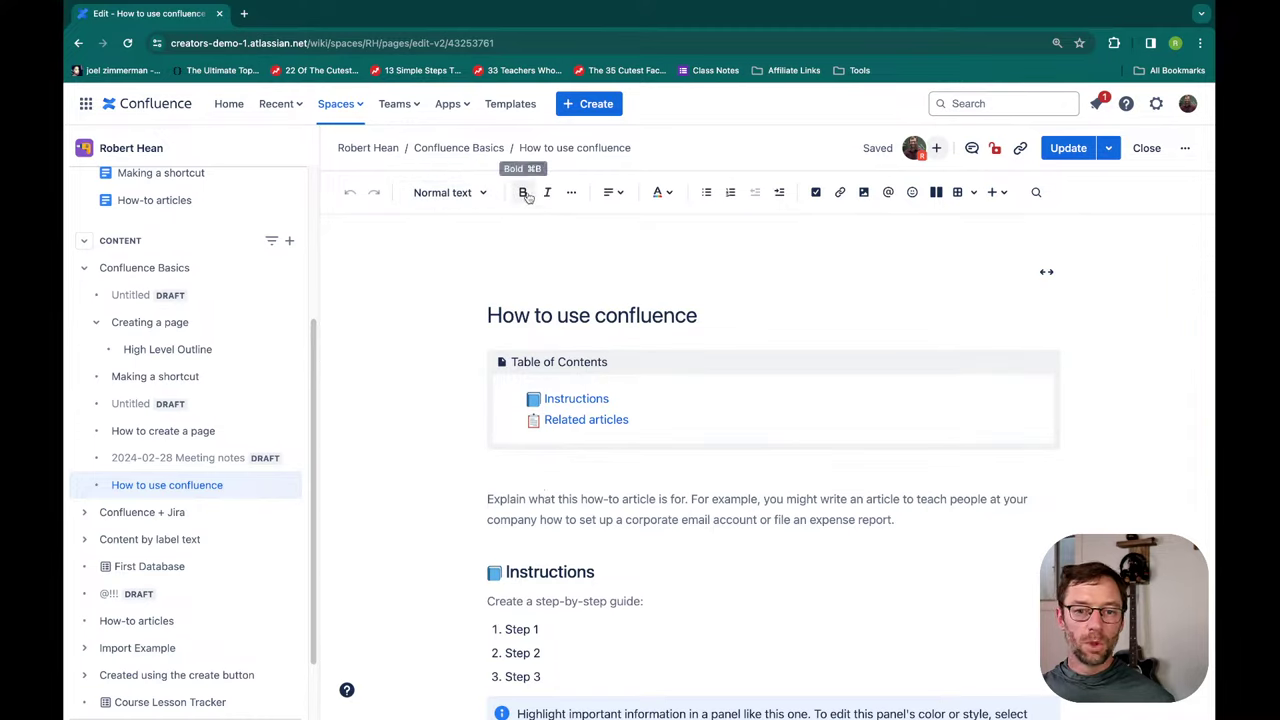
{"action": "left_click", "coordinate": [662, 192]}
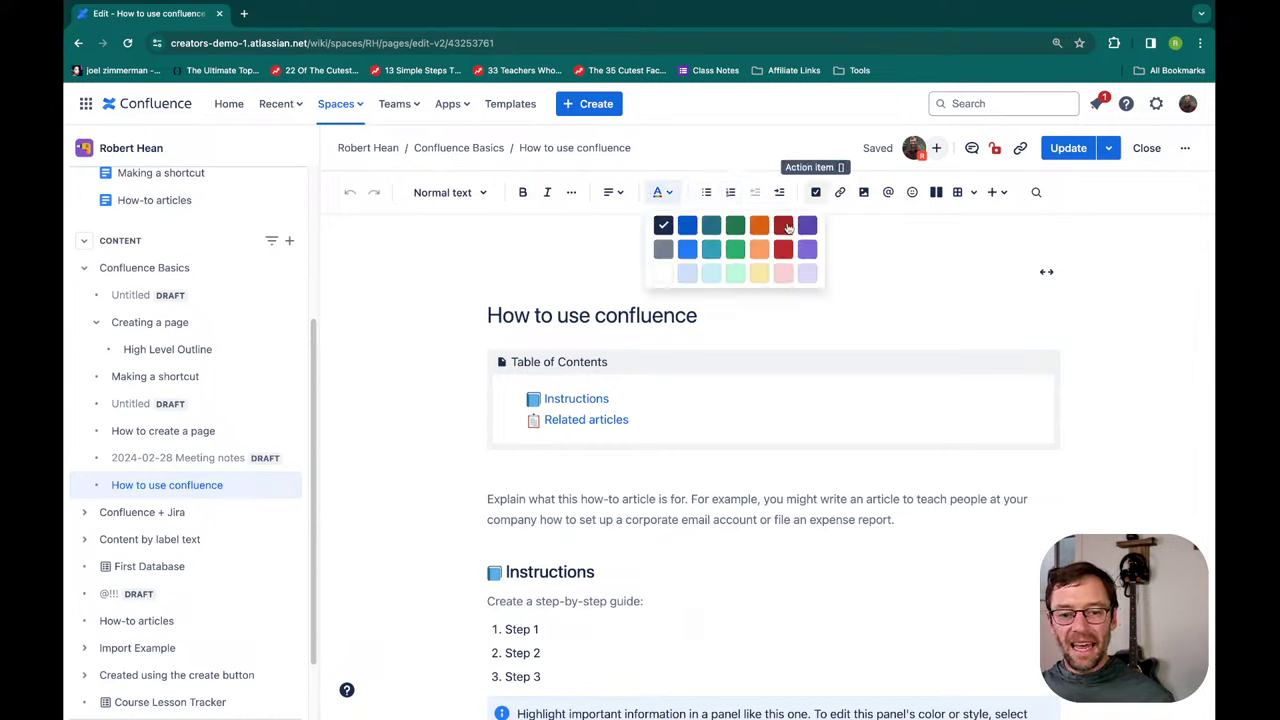
- Replace the introductory paragraph with two action items, "Update all the pages" and "Send update to stakeholders"
{"action": "left_click", "coordinate": [490, 498]}
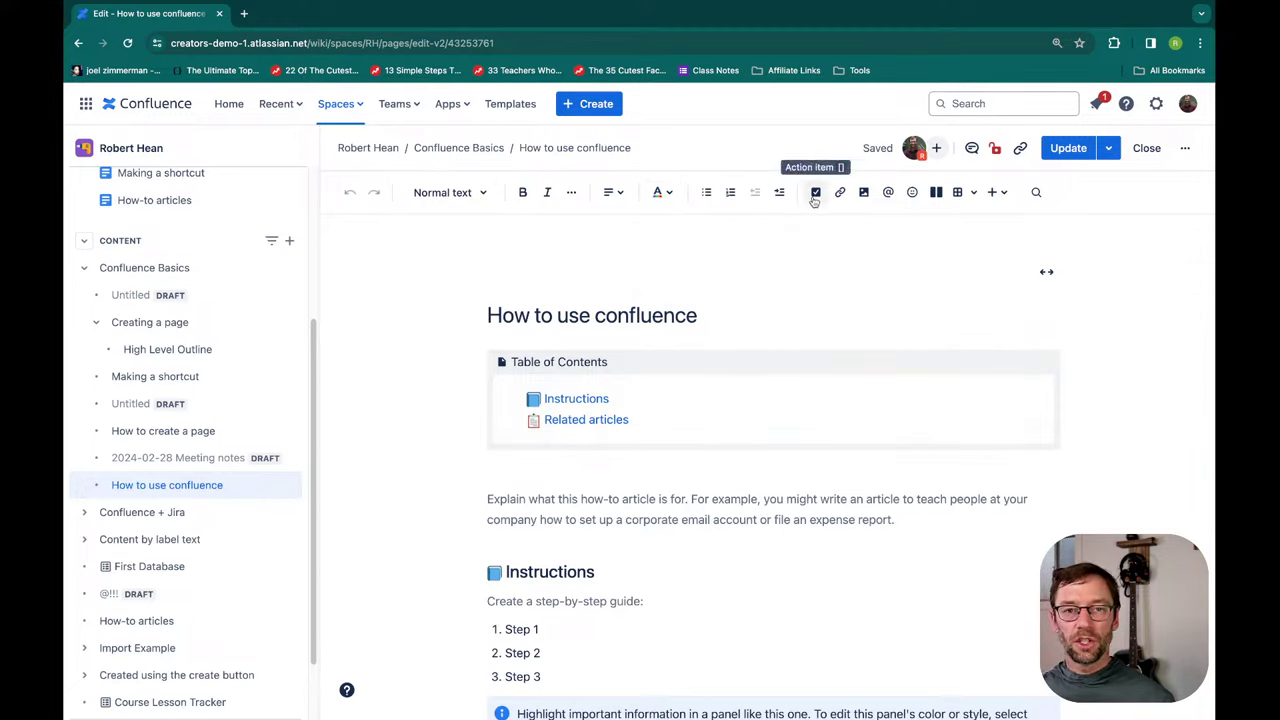
{"action": "left_click", "coordinate": [815, 193]}
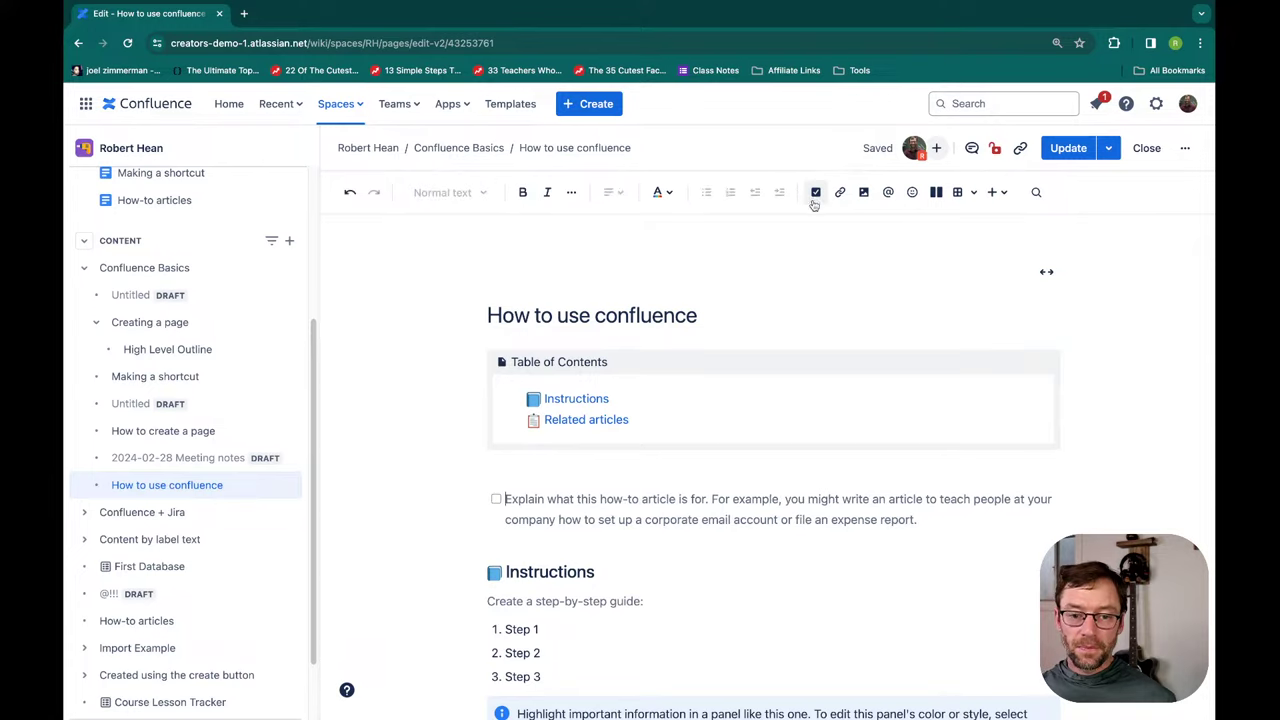
{"action": "key", "text": "super+shift+Down"}
{"action": "key", "text": "BackSpace"}
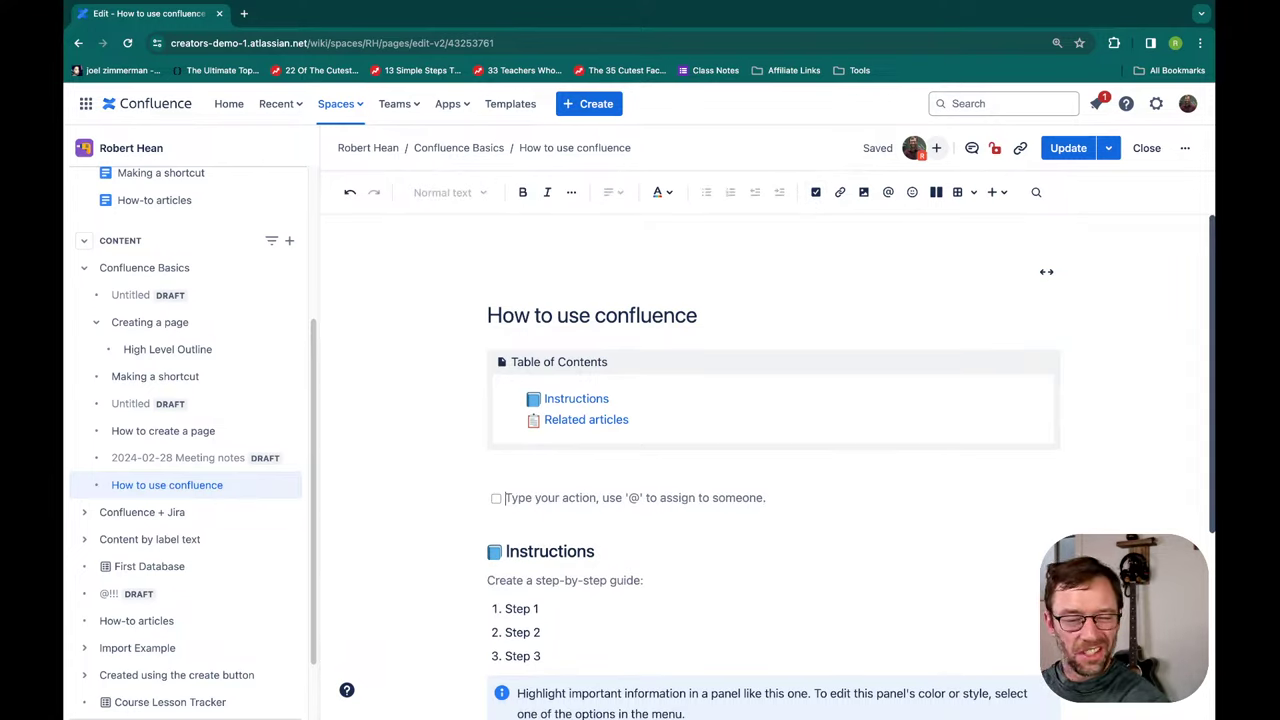
{"action": "type", "text": "Update "}
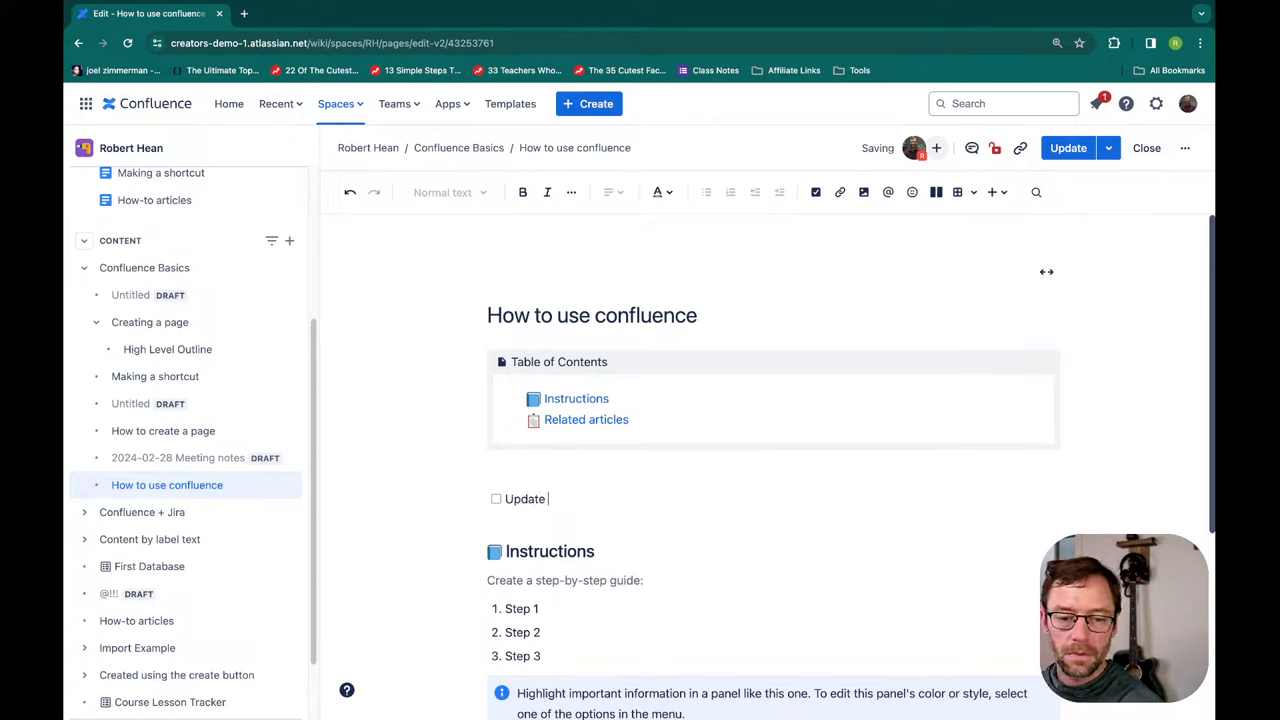
{"action": "type", "text": "all the pages"}
{"action": "key", "text": "Return"}
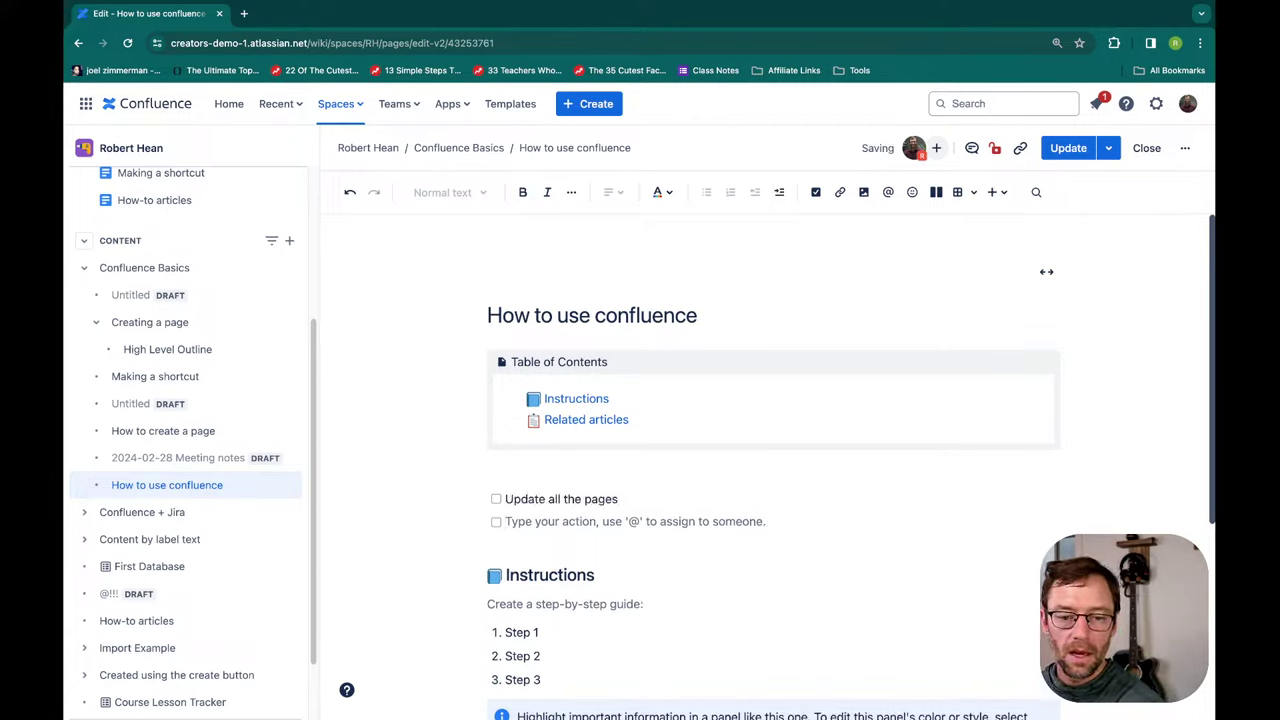
{"action": "type", "text": "Send"}
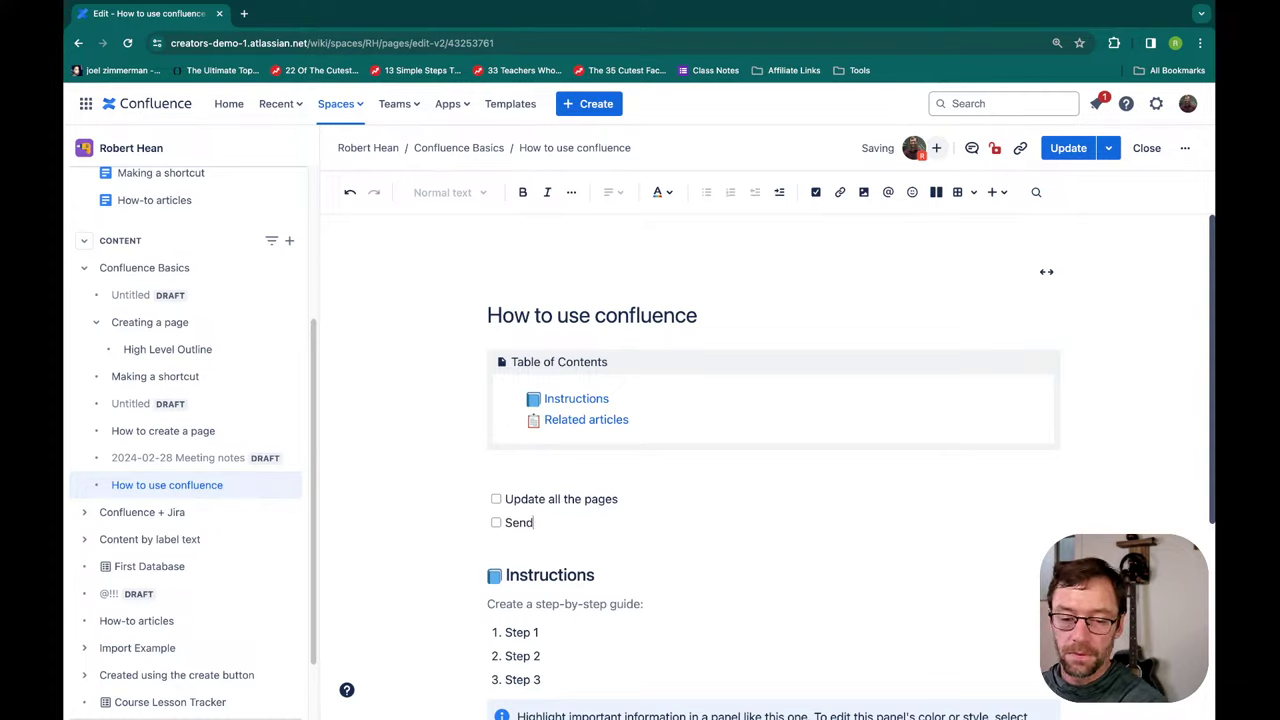
{"action": "type", "text": " update to stakeholders"}
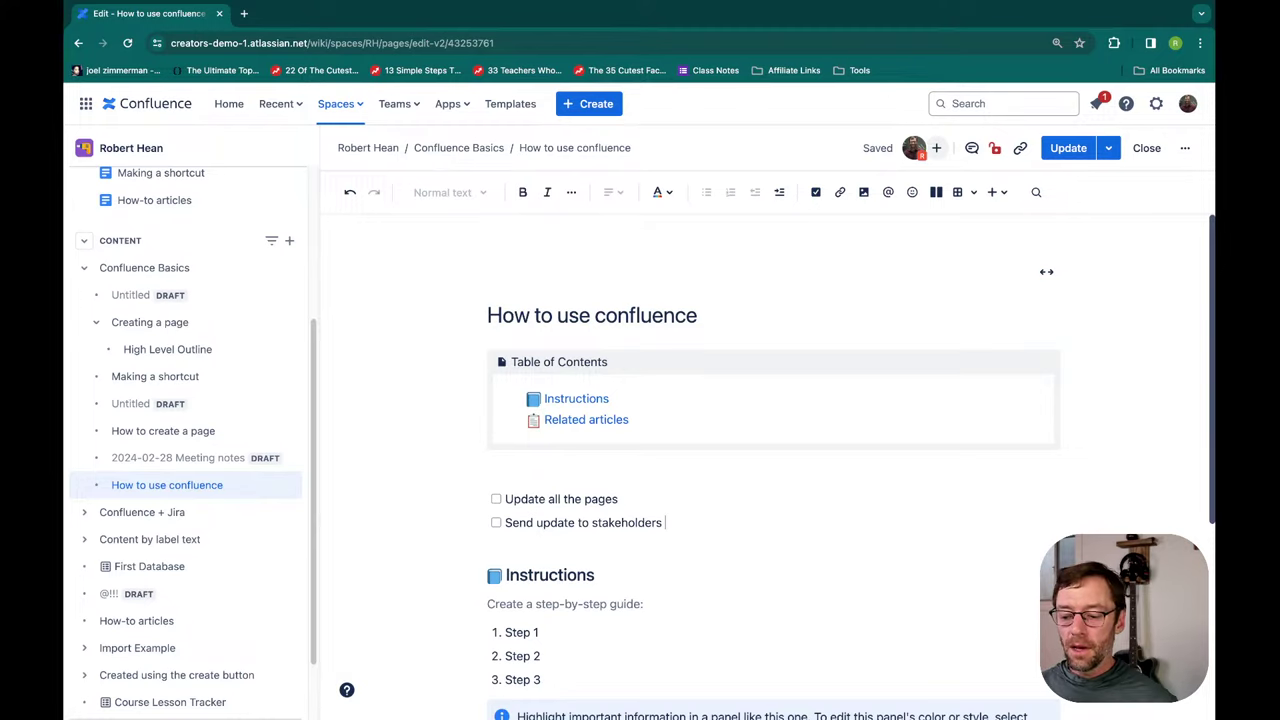
- Mention the page author in the "Send update to stakeholders" action item, date it March 22, 2024, and end the list
{"action": "type", "text": "@robert"}
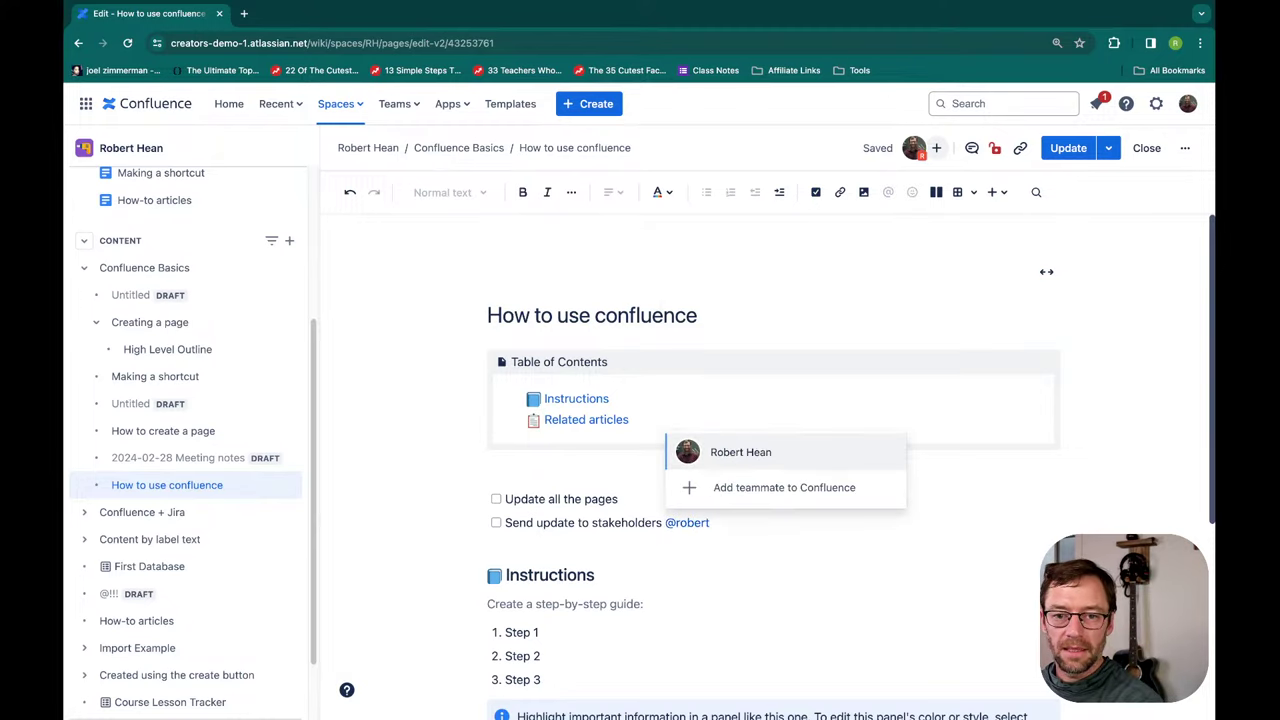
{"action": "key", "text": "Return"}
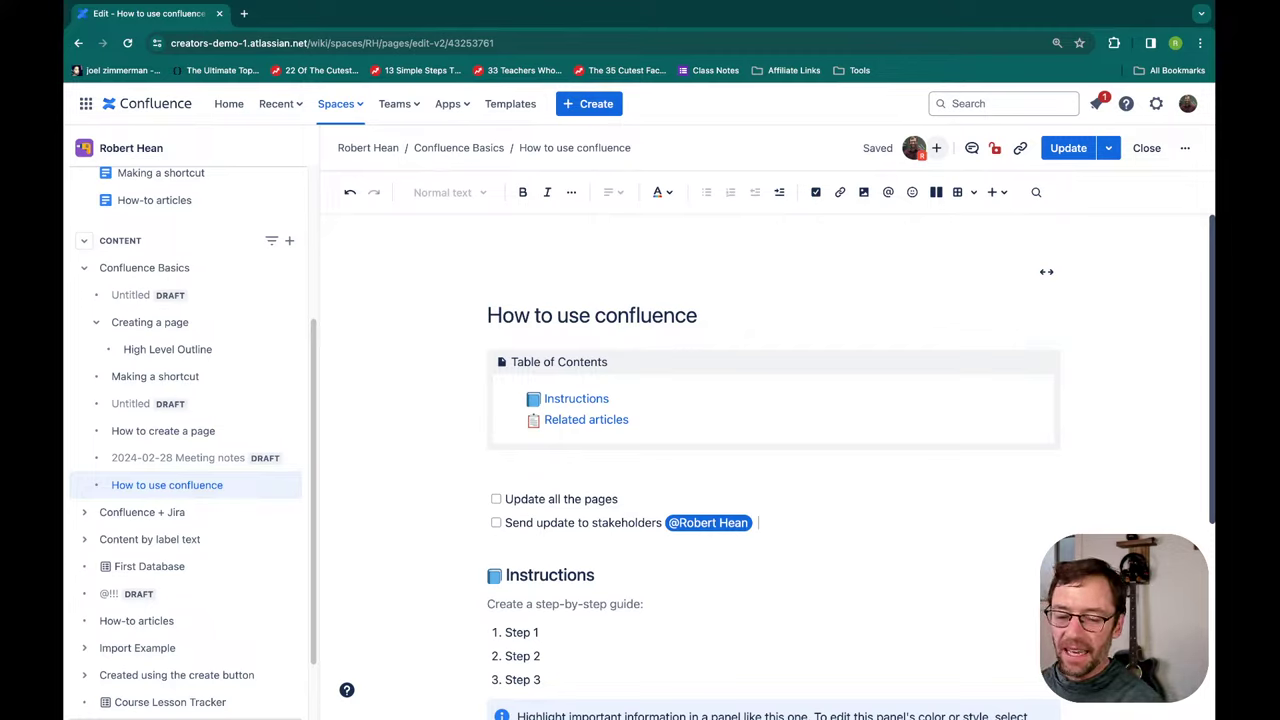
{"action": "type", "text": "//"}
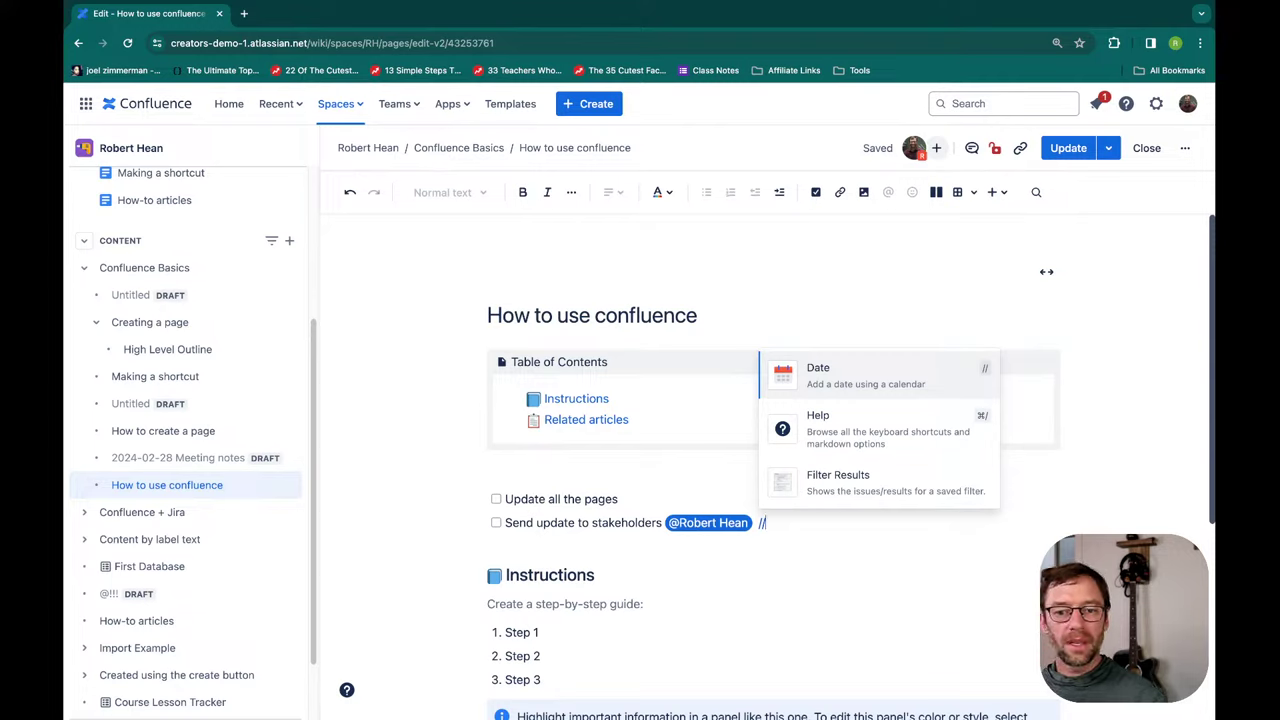
{"action": "key", "text": "Return"}
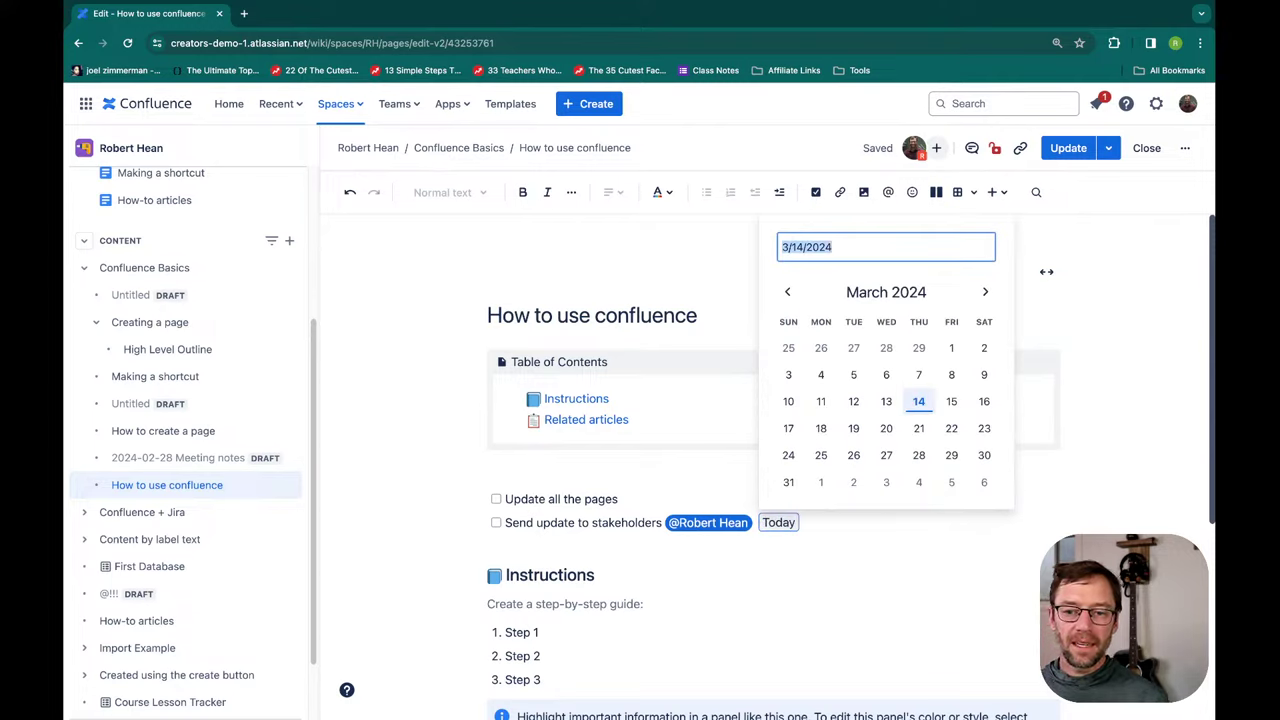
{"action": "left_click", "coordinate": [951, 428]}
{"action": "key", "text": "Return"}
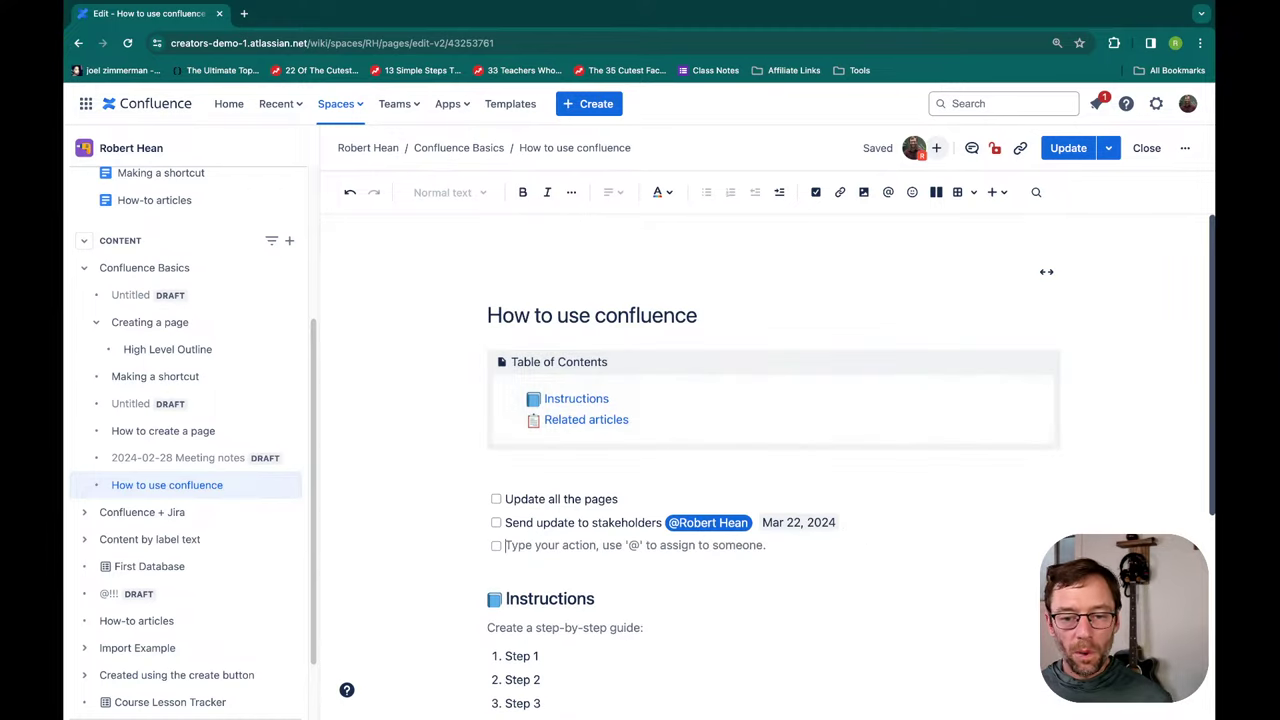
{"action": "key", "text": "Return"}
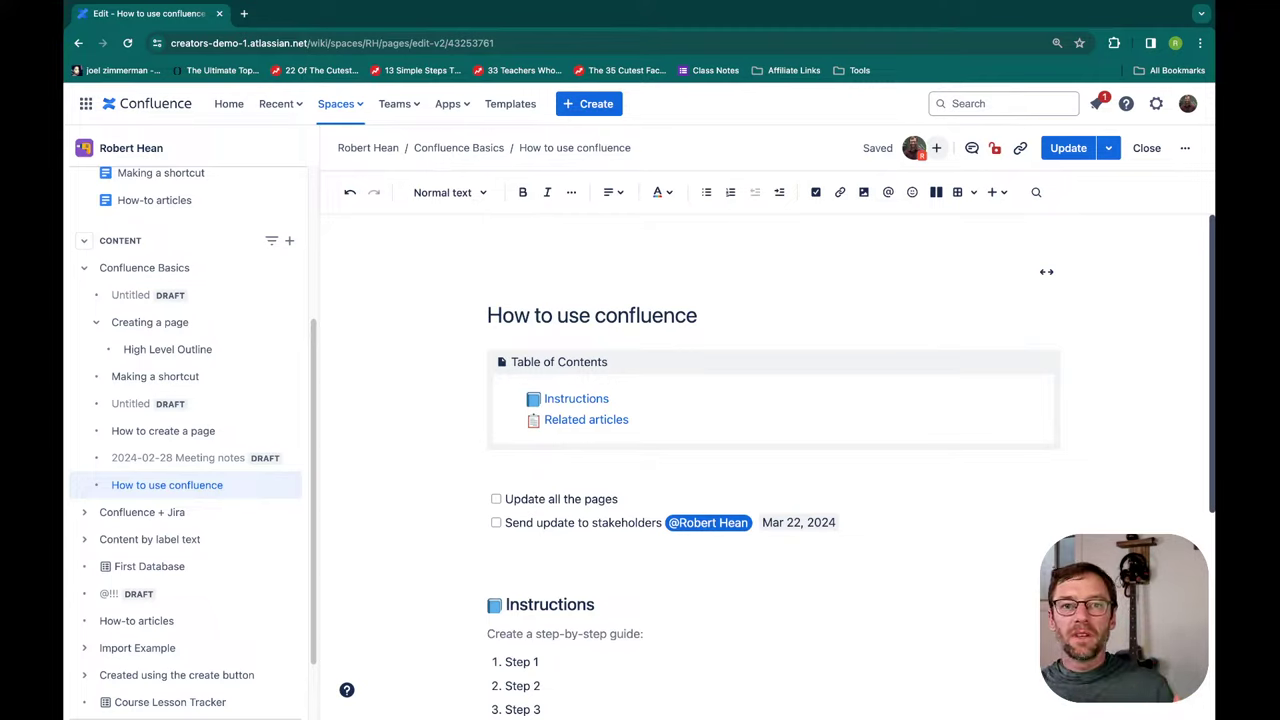
- Try inserting a Task report below the action items, show its space and page choices, and delete it
{"action": "type", "text": "/"}
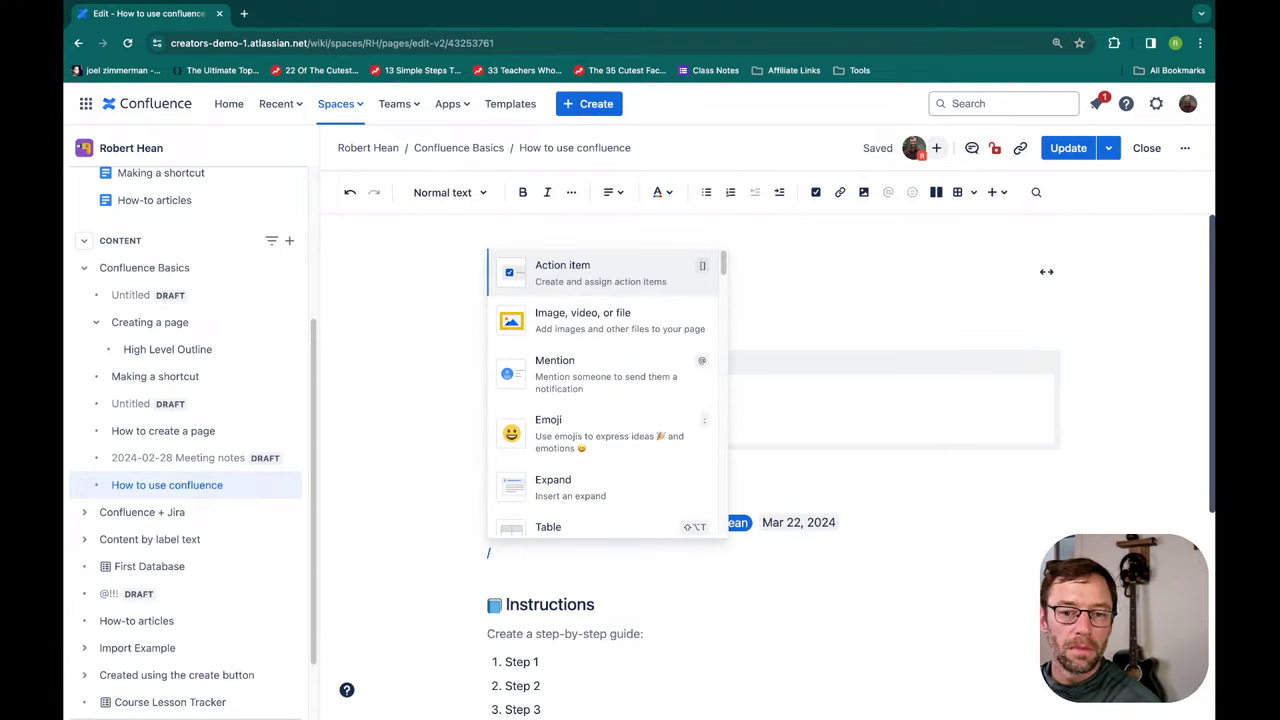
{"action": "type", "text": "repo"}
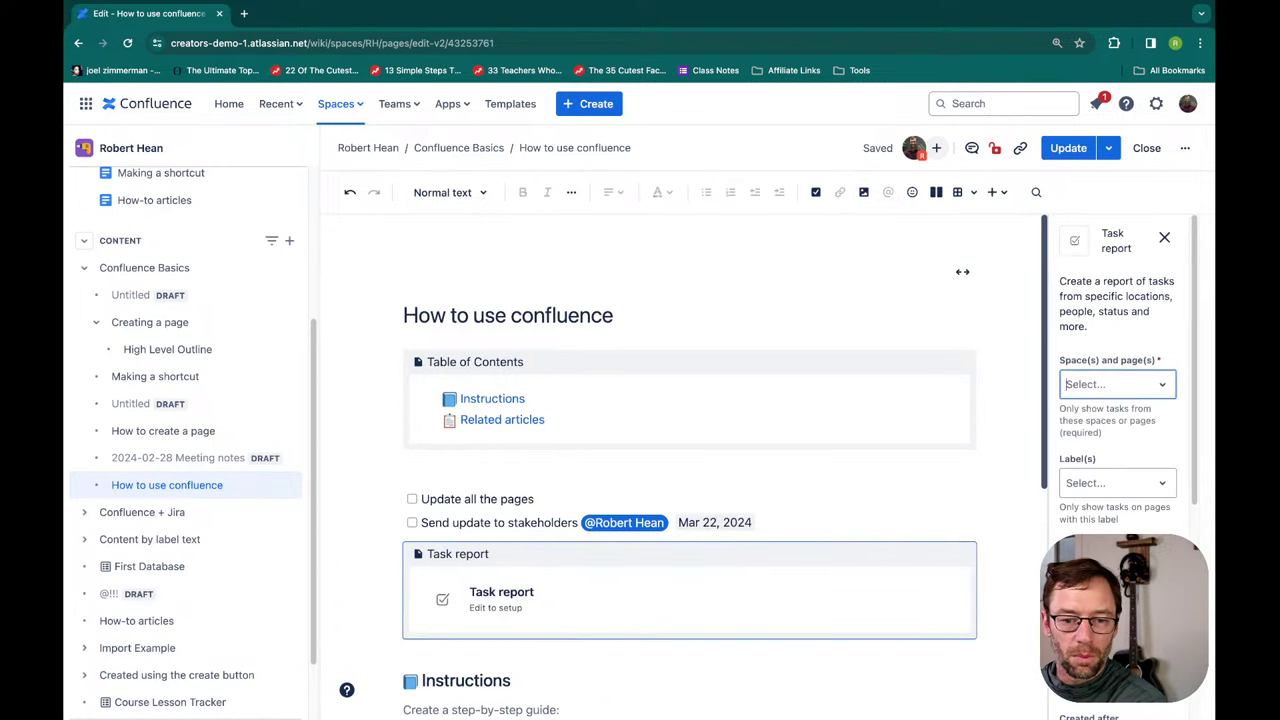
{"action": "left_click", "coordinate": [1055, 365]}
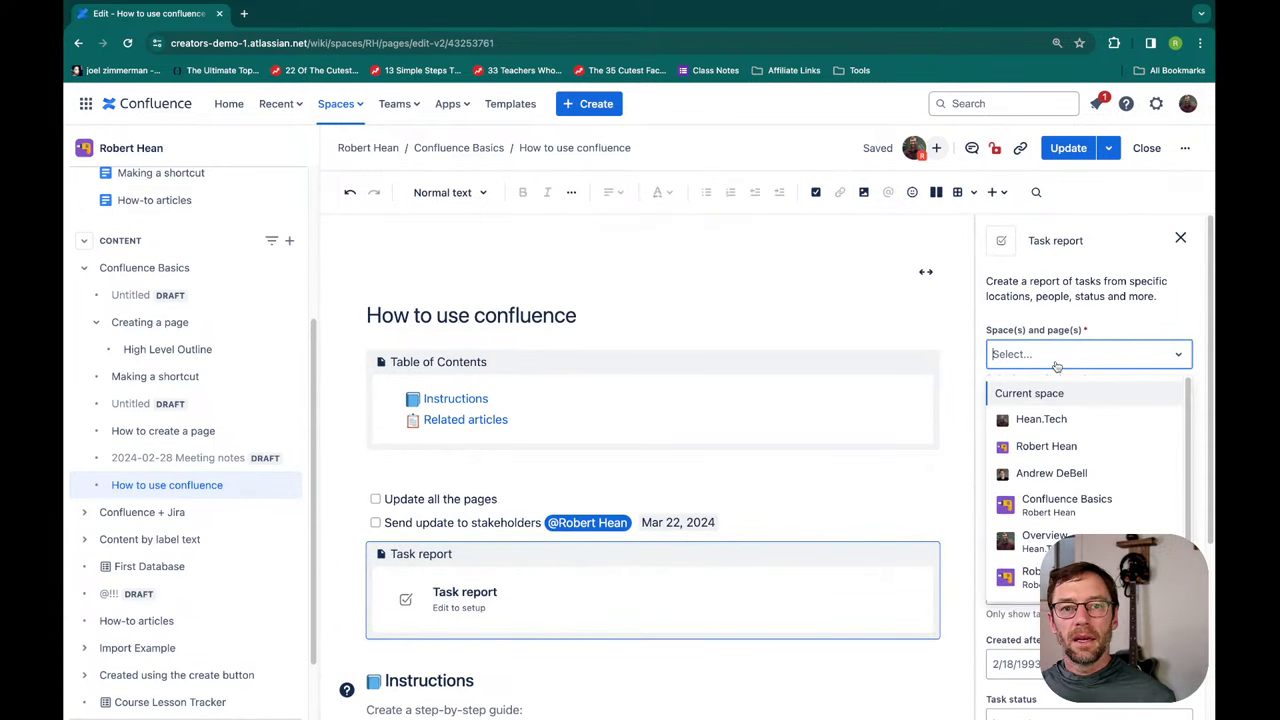
{"action": "key", "text": "Escape"}
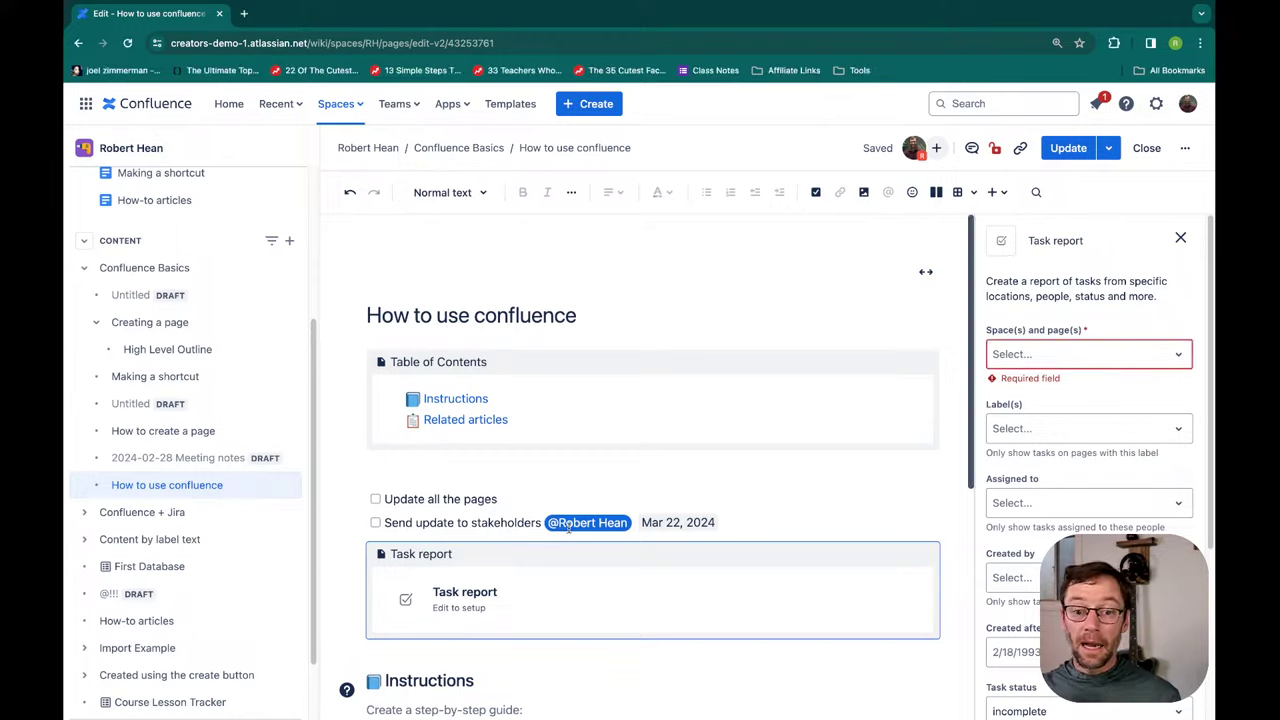
{"action": "left_click", "coordinate": [586, 562]}
{"action": "key", "text": "BackSpace"}
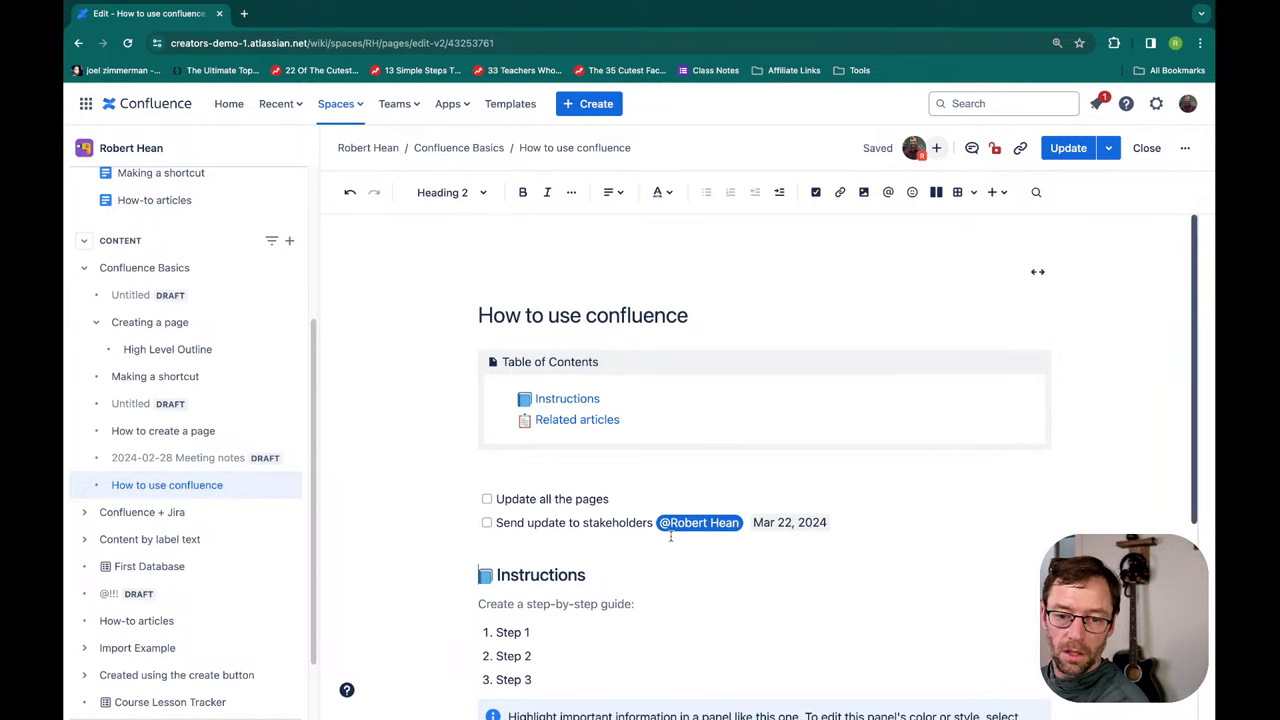
- Remove the mention and date from the "Send update to stakeholders" action item
{"action": "key", "text": "super+alt+i"}
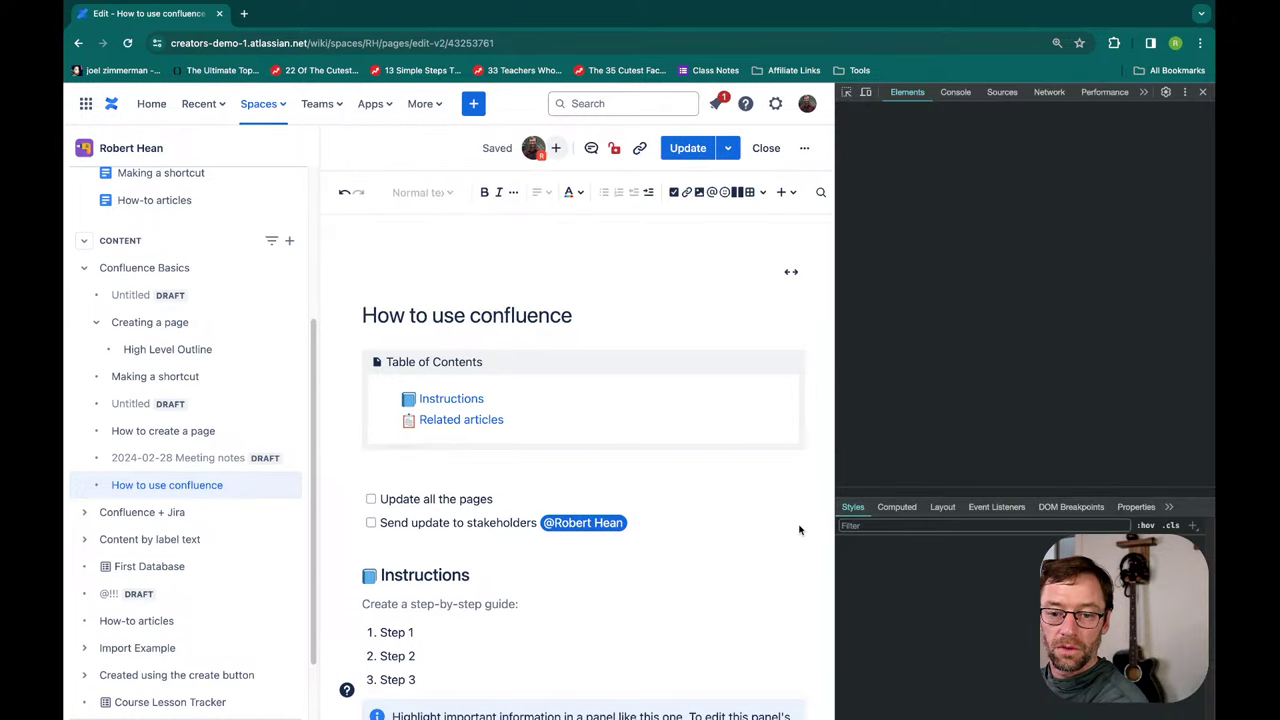
{"action": "left_click", "coordinate": [1202, 91]}
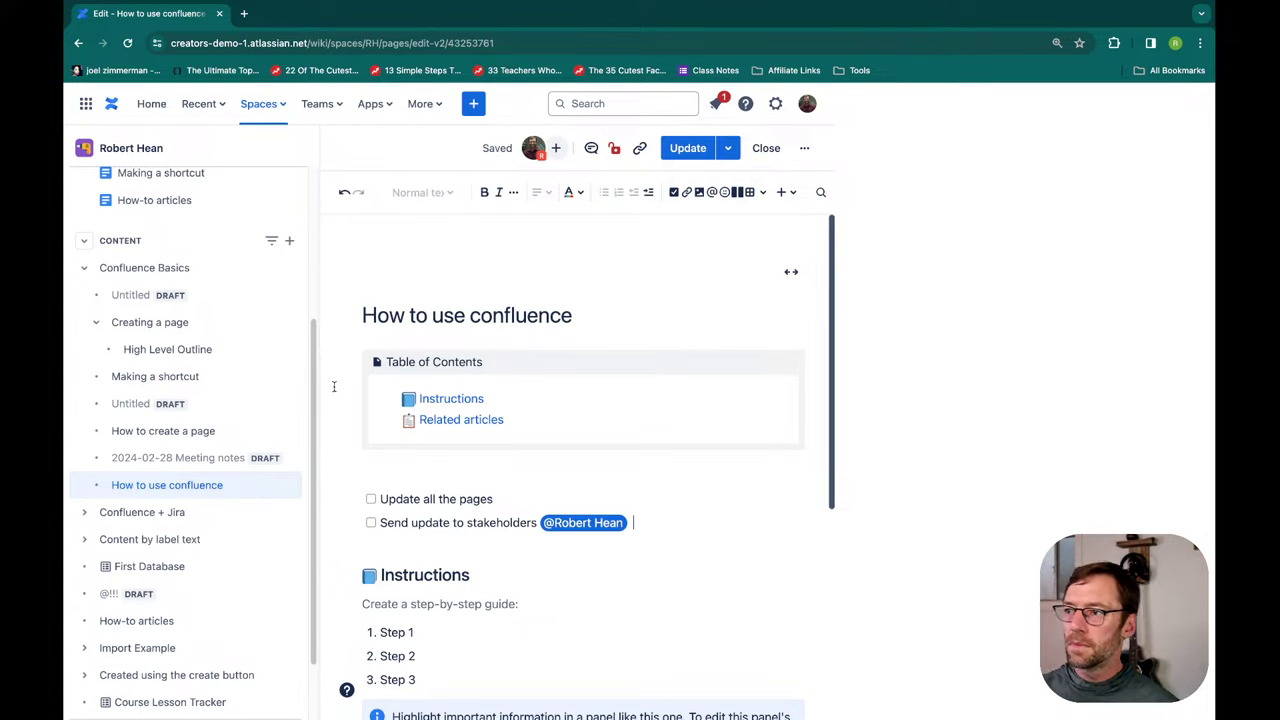
{"action": "key", "text": "ctrl+z"}
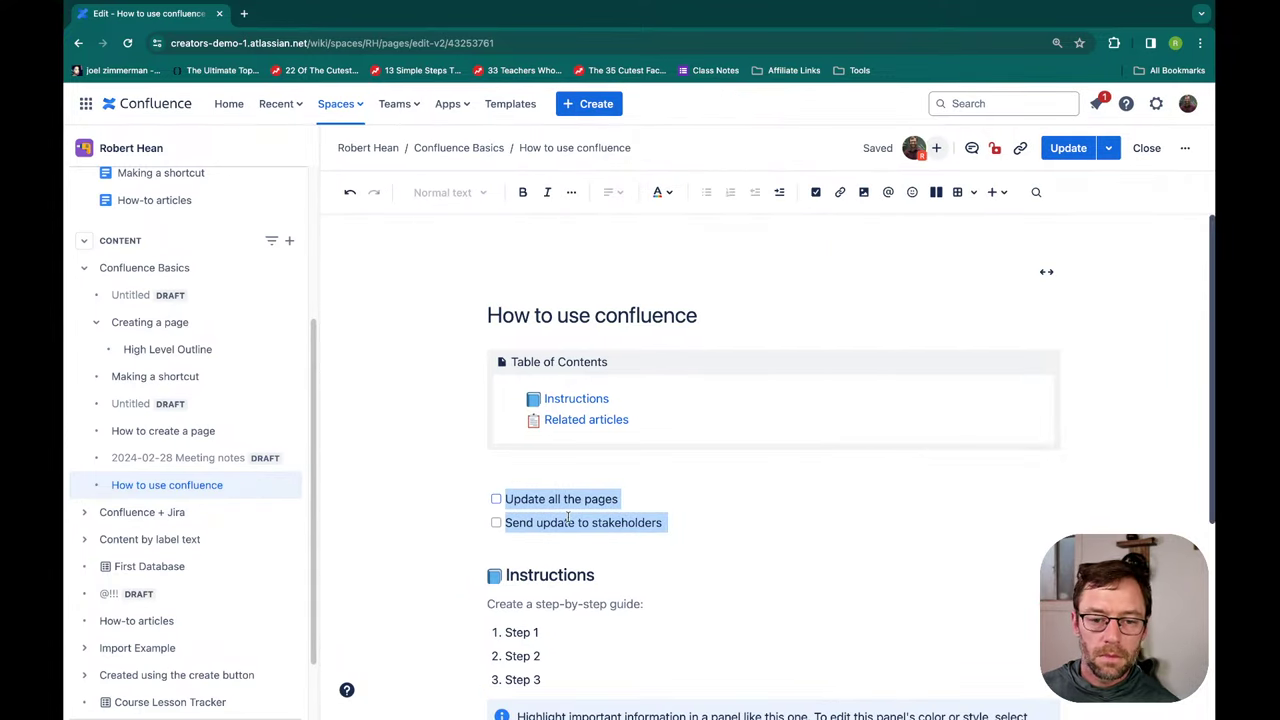
- Add blank lines below the two action items and create a separate action item reading "Email folks information"
{"action": "left_click", "coordinate": [665, 522]}
{"action": "key", "text": "Return"}
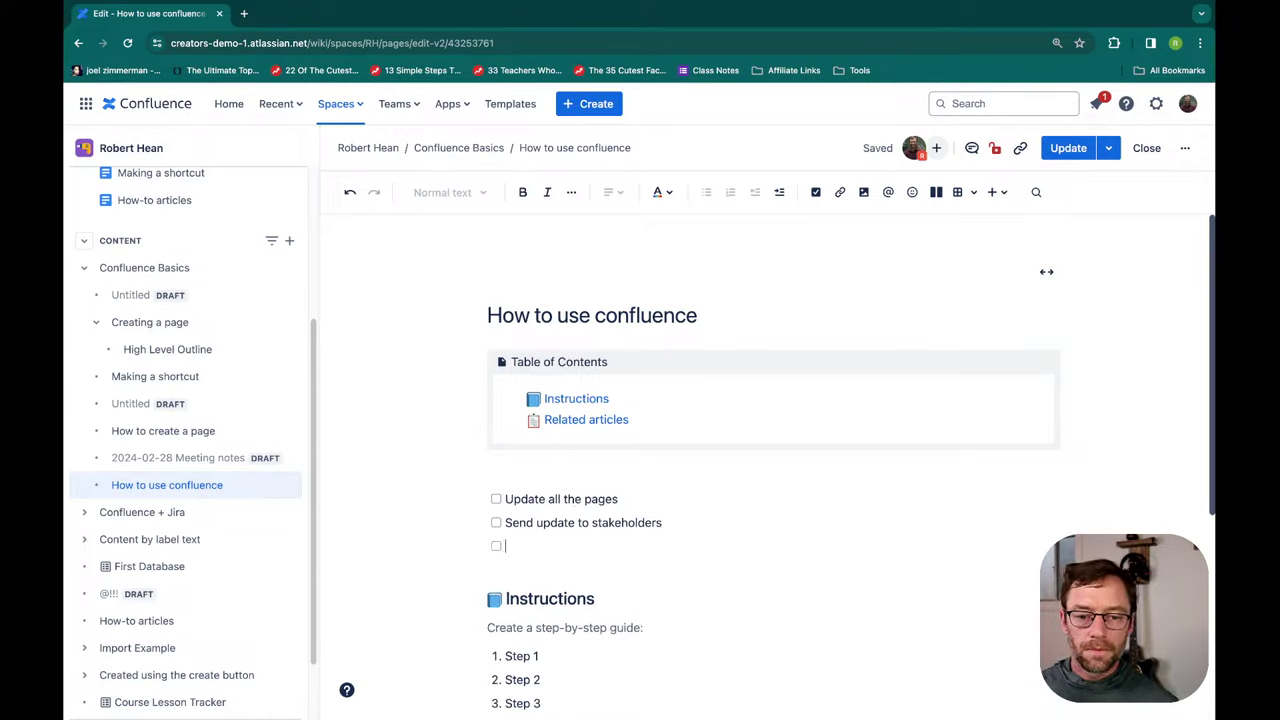
{"action": "key", "text": "Return"}
{"action": "key", "text": "Return"}
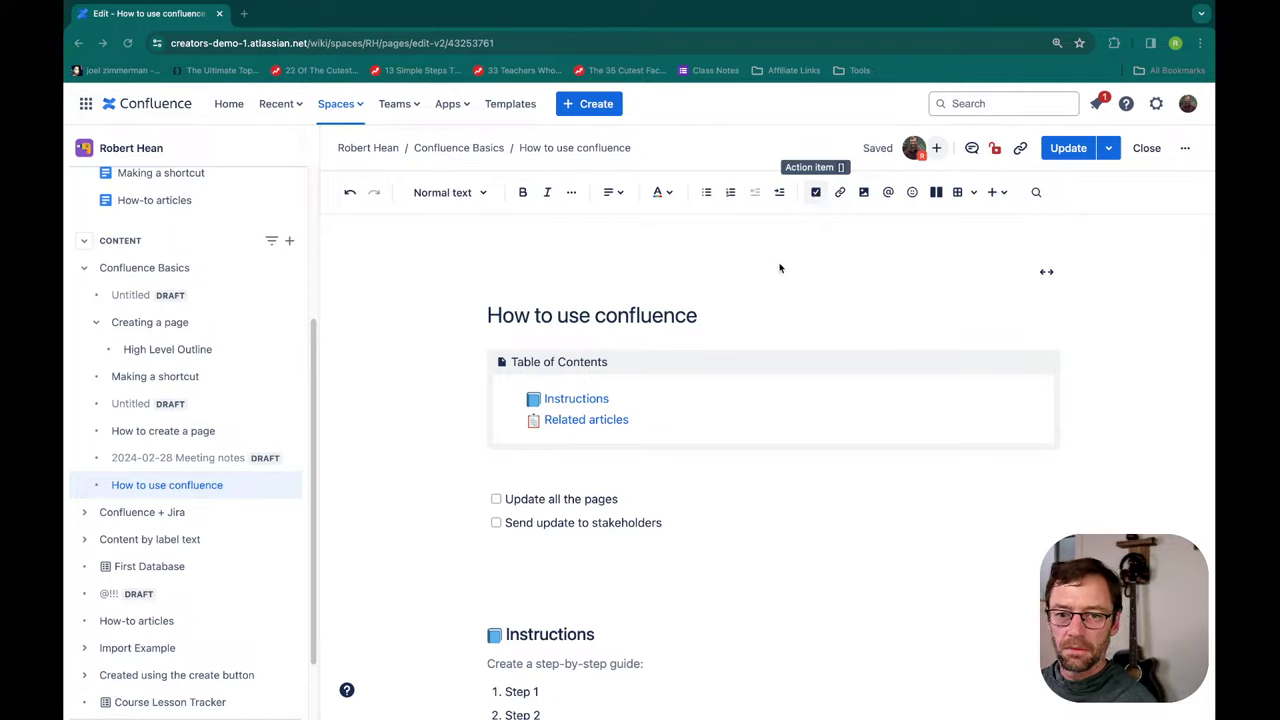
{"action": "left_click", "coordinate": [816, 192]}
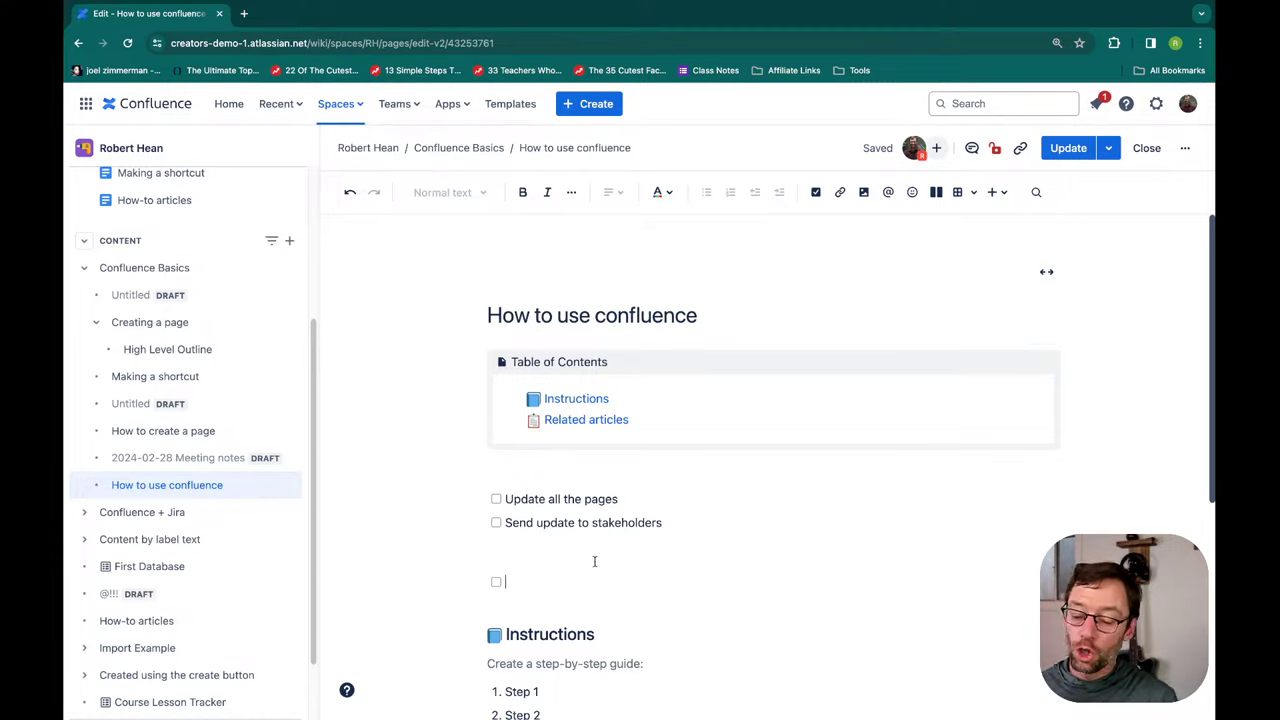
{"action": "type", "text": "Email folks "}
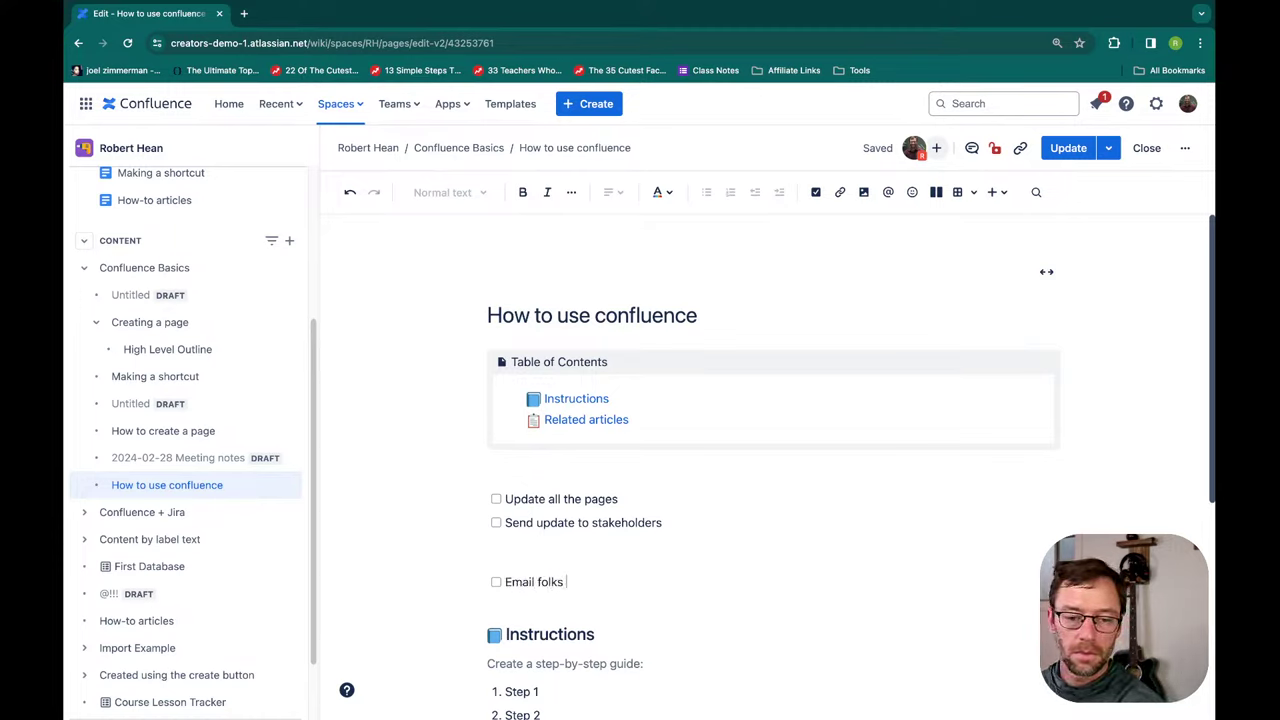
{"action": "type", "text": "information"}
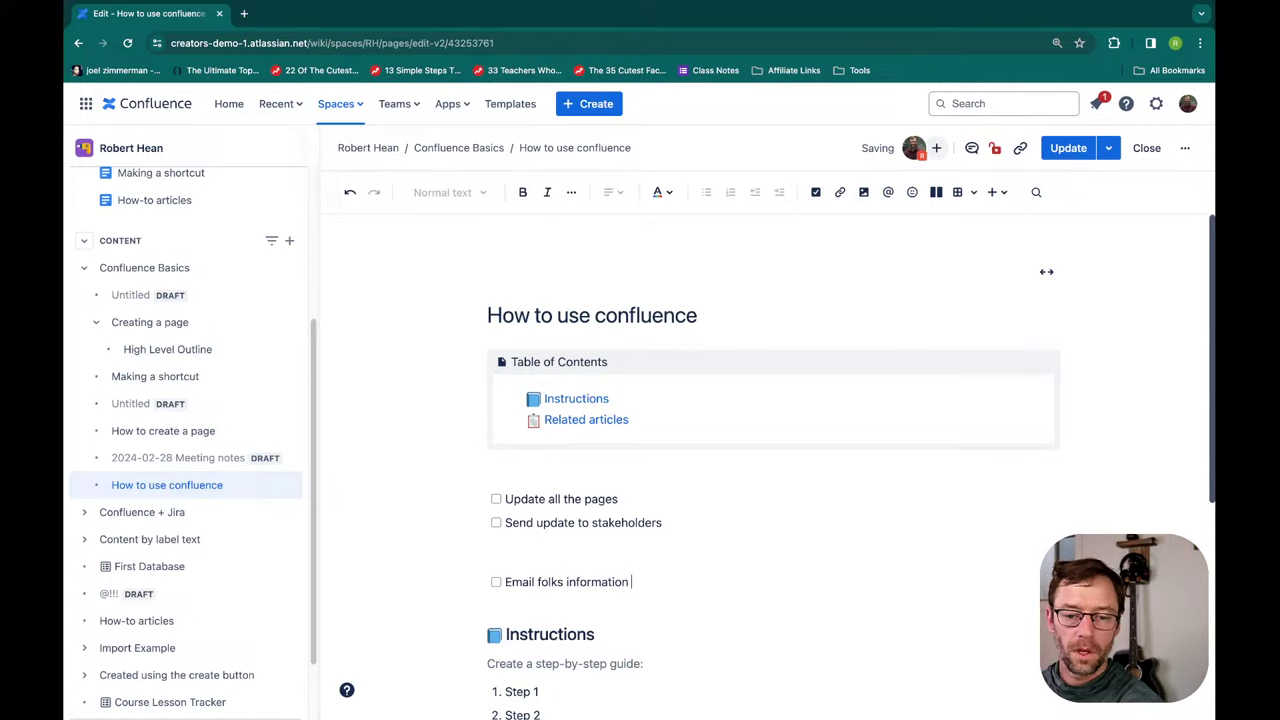
- Assign the "Email folks information" action item to the page author and set its due date to March 29, 2024
{"action": "type", "text": " @"}
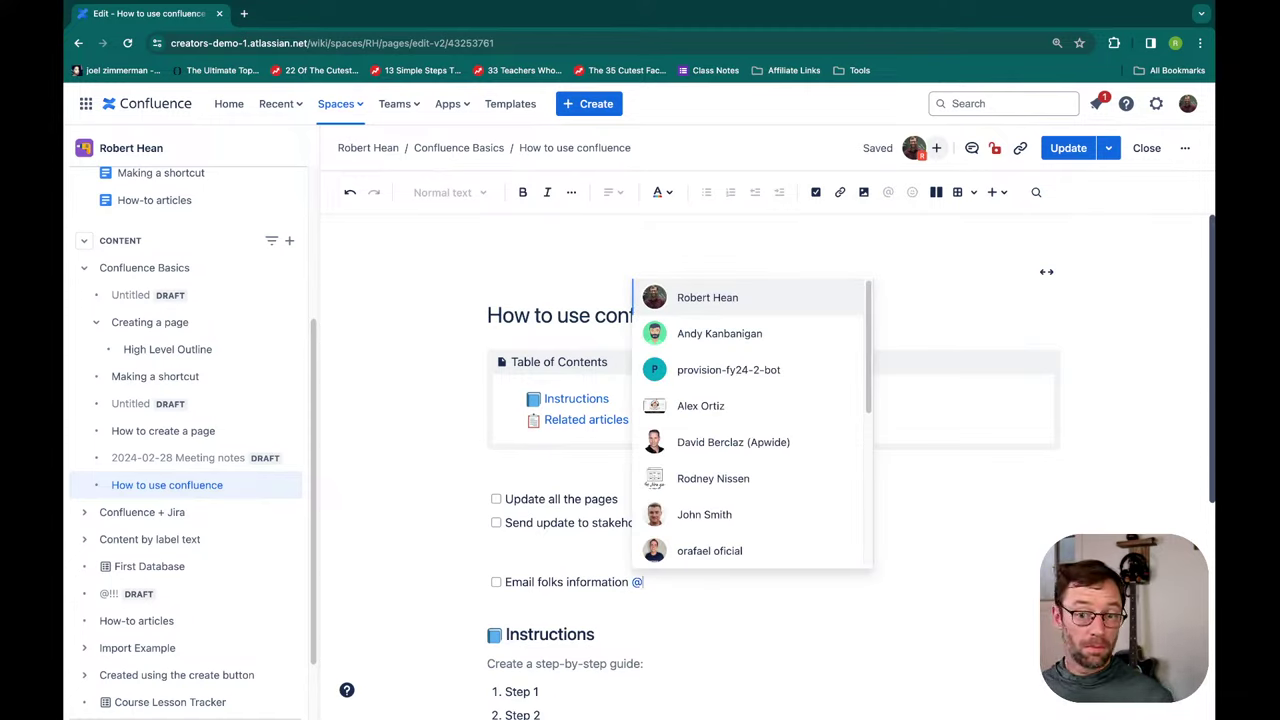
{"action": "left_click", "coordinate": [792, 294]}
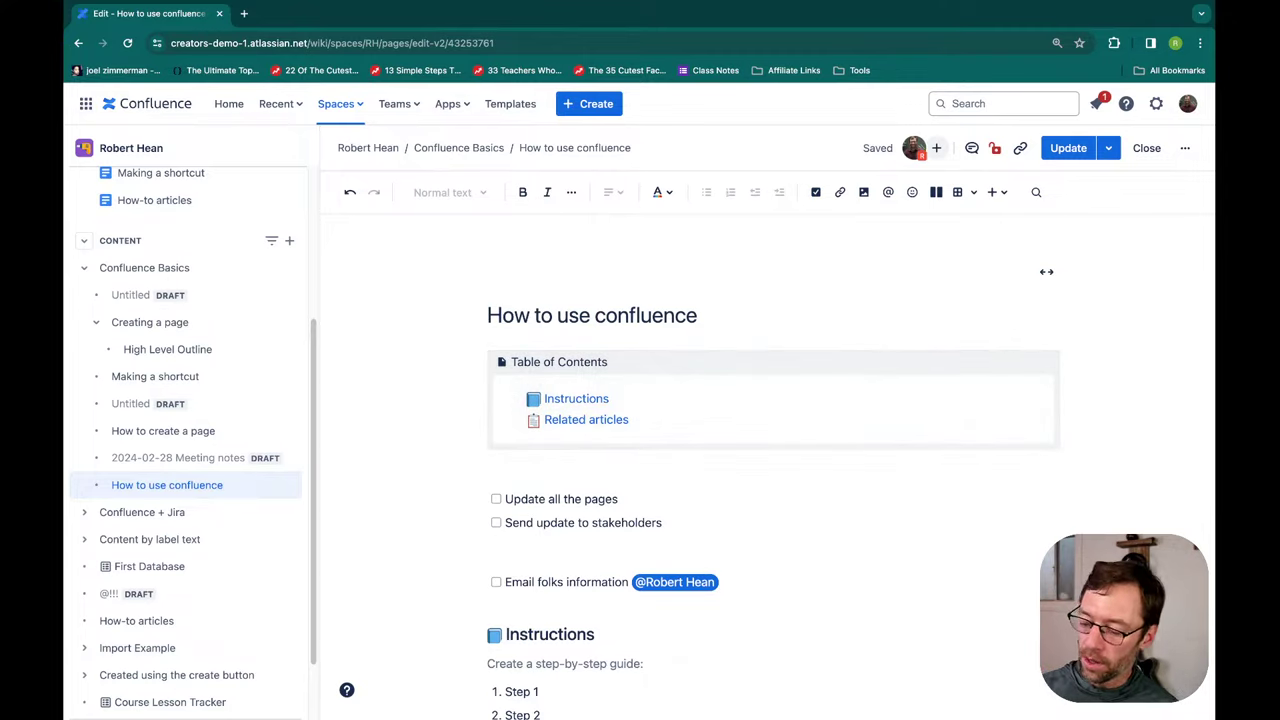
{"action": "type", "text": "//"}
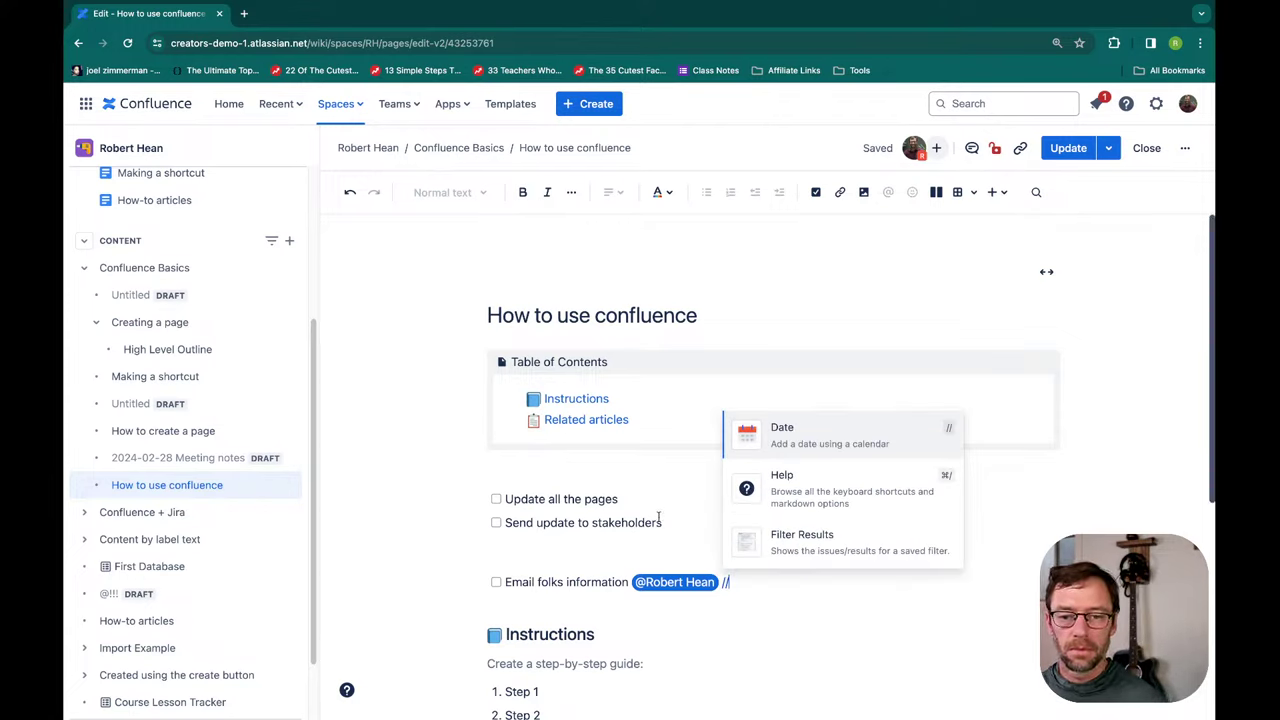
{"action": "left_click", "coordinate": [781, 447]}
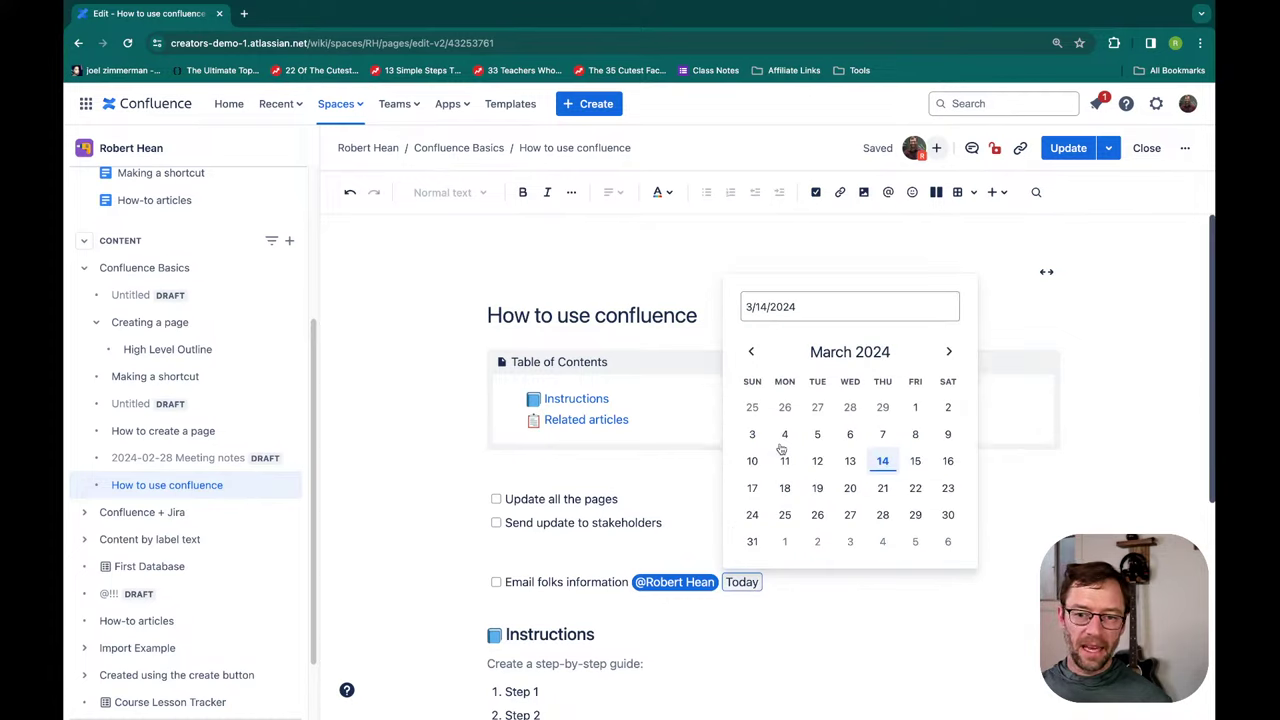
{"action": "left_click", "coordinate": [915, 514]}
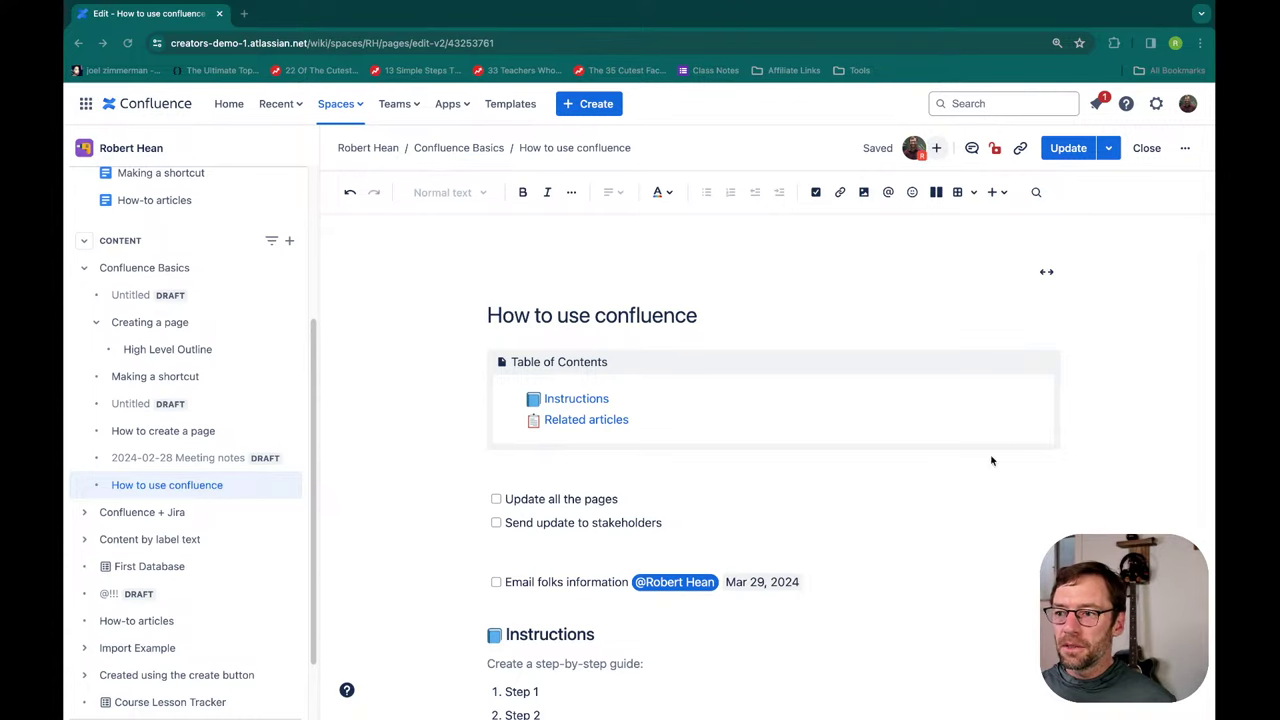
- End the action list after the "Email folks information" item and add blank space below it
{"action": "scroll", "coordinate": [846, 510], "scroll_direction": "down", "scroll_amount": 3}
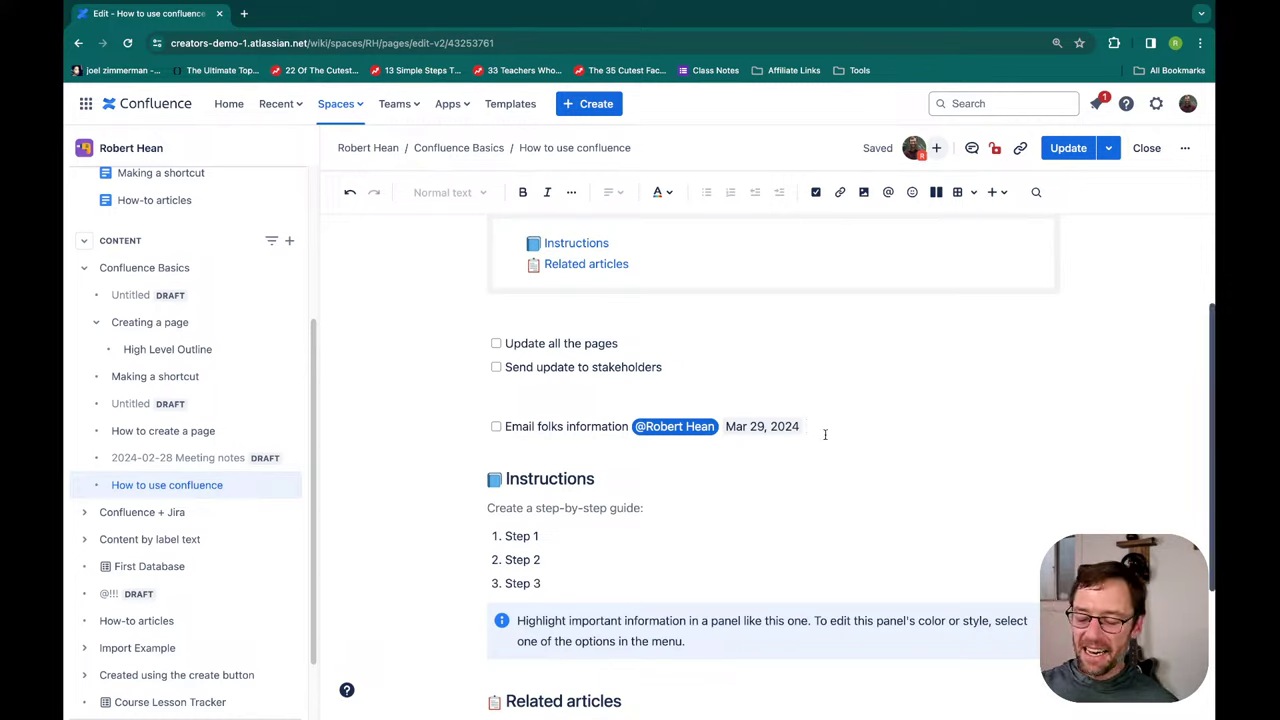
{"action": "key", "text": "Return"}
{"action": "key", "text": "Return"}
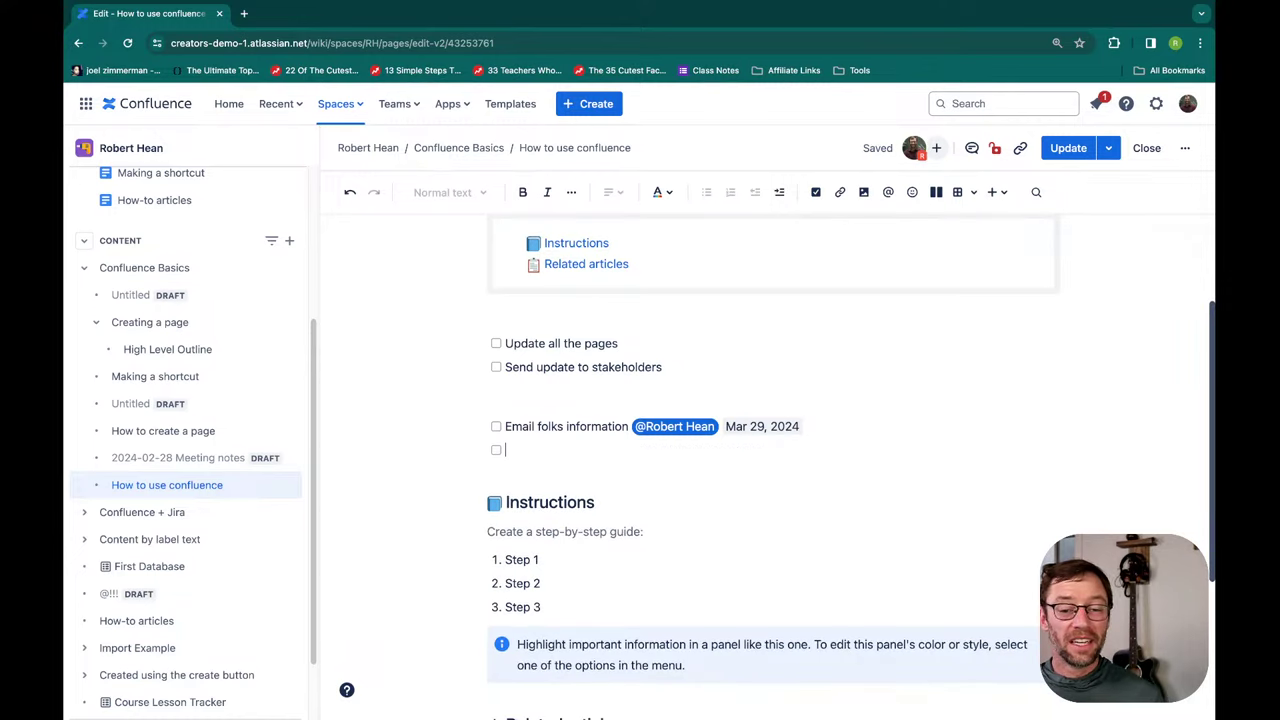
{"action": "key", "text": "Return"}
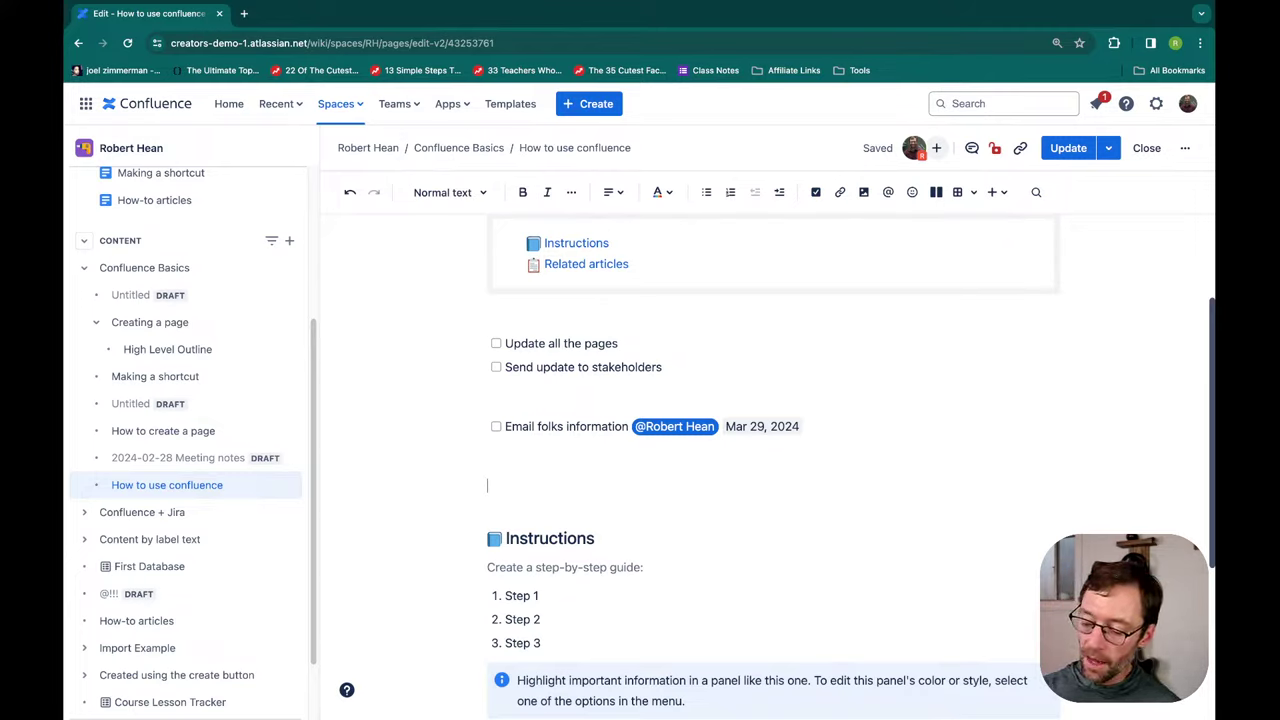
- Try inserting an empty action item above the Instructions heading, remove it, and bring up and dismiss the insertable elements again
{"action": "type", "text": "/"}
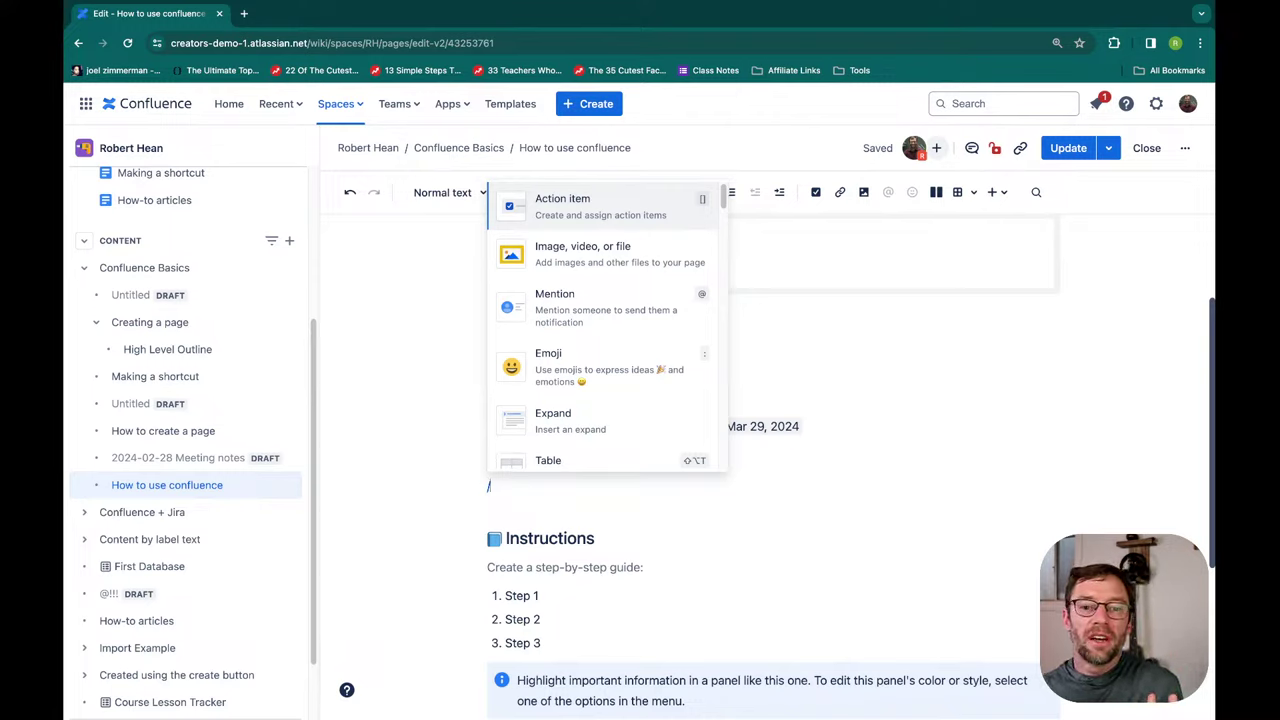
{"action": "key", "text": "Return"}
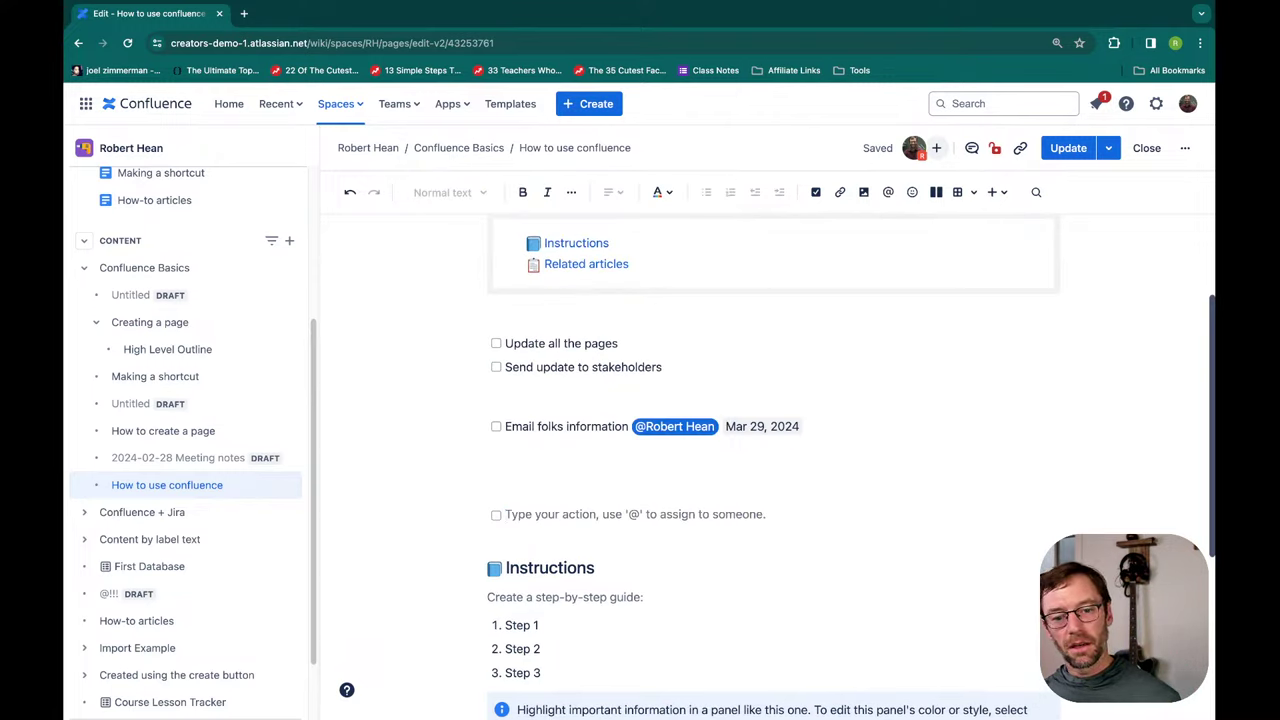
{"action": "key", "text": "BackSpace"}
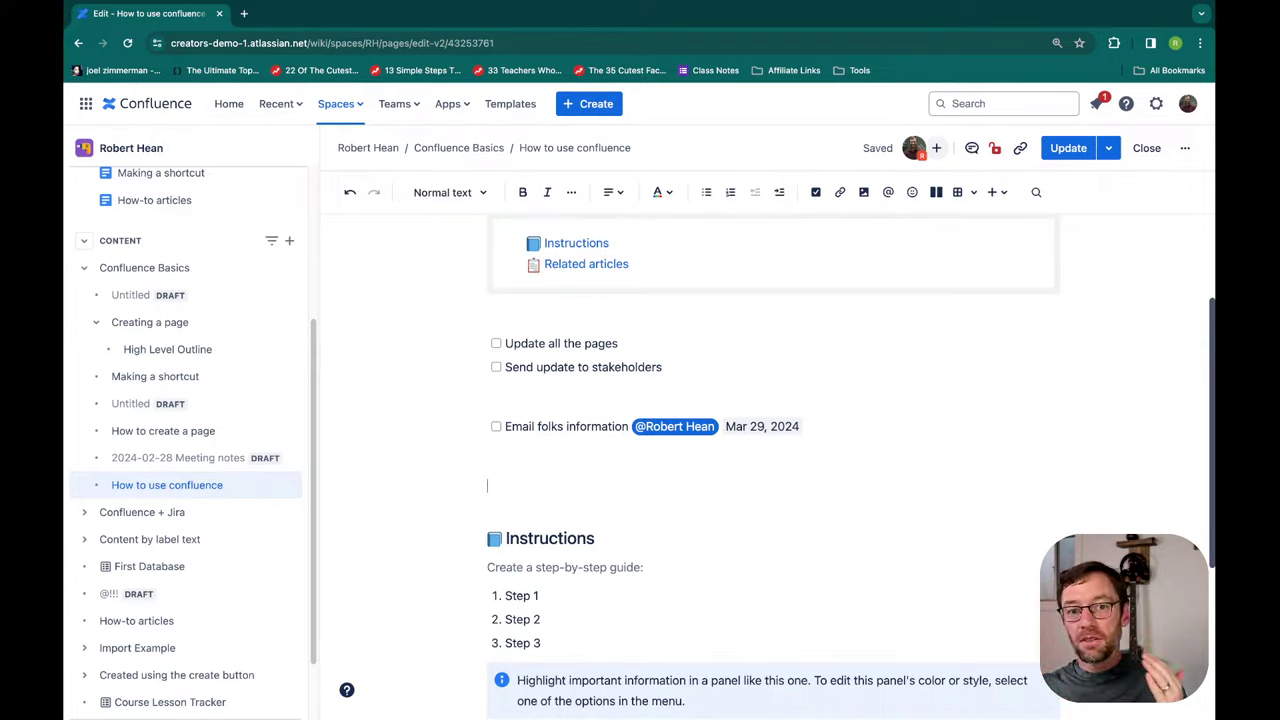
{"action": "type", "text": "/"}
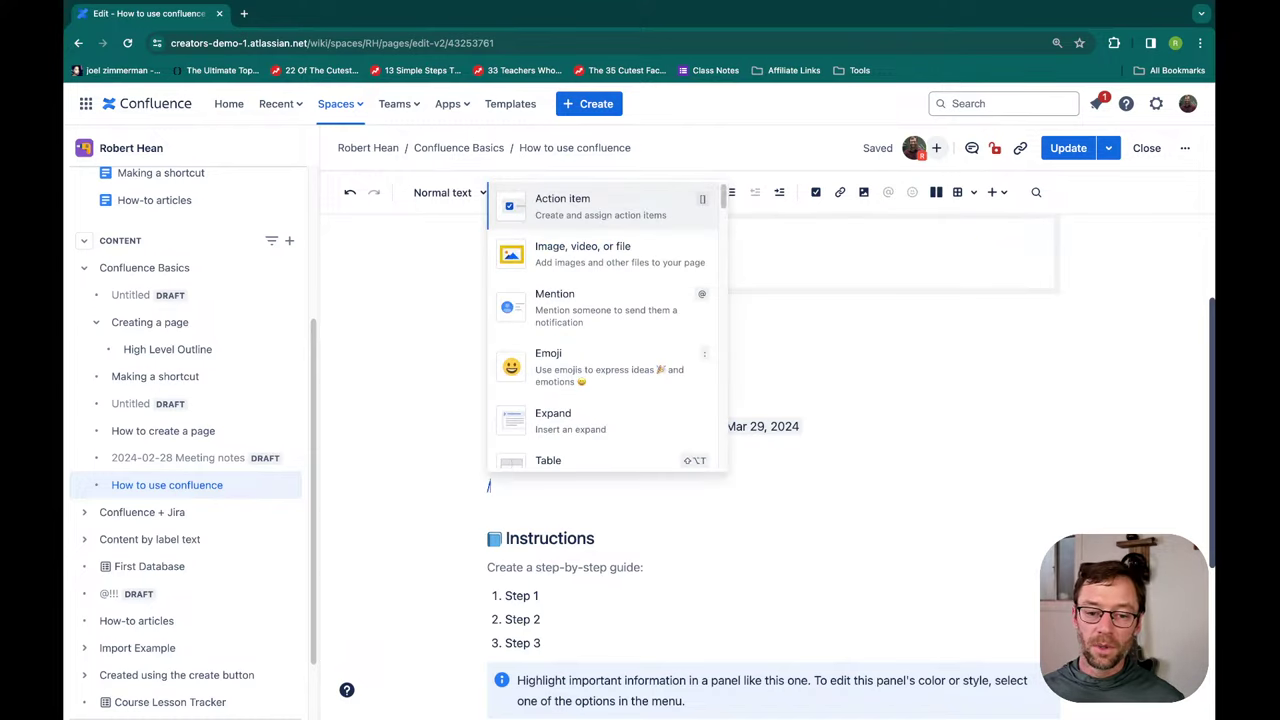
{"action": "key", "text": "BackSpace"}
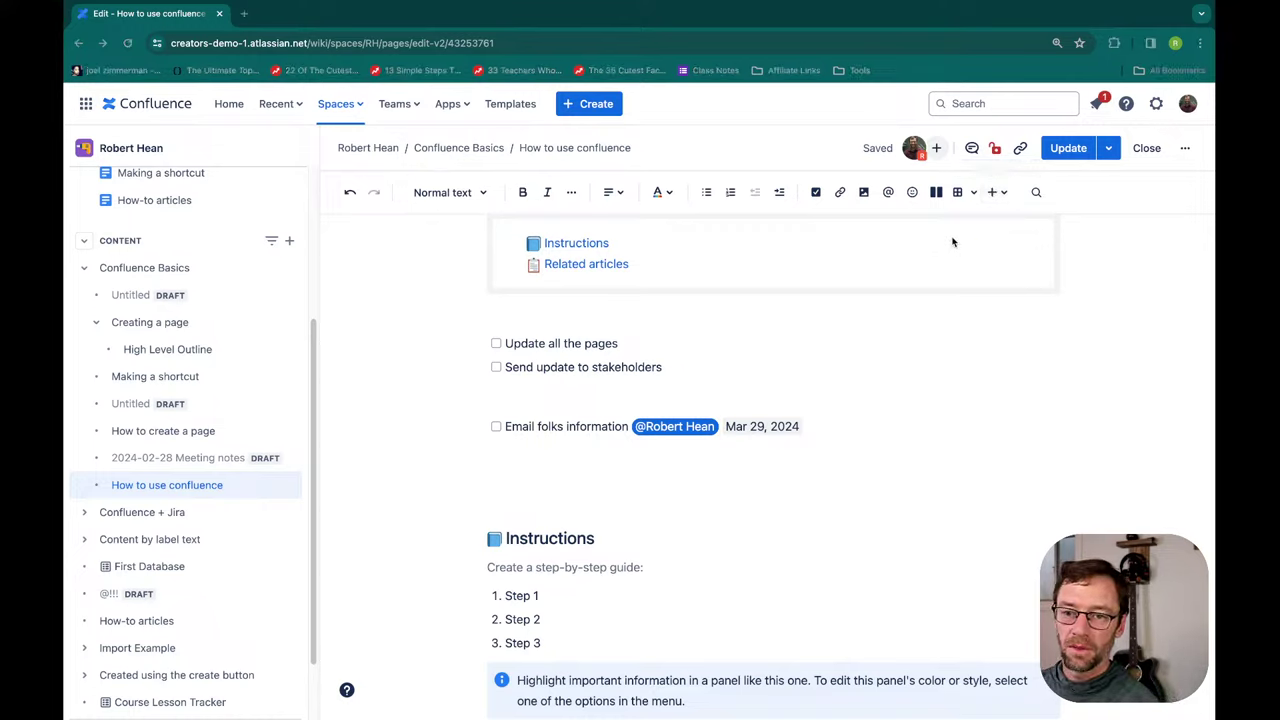
- Search the insertable elements for "report" and for "action", close the list without inserting anything, and return to the page body
{"action": "left_click", "coordinate": [1004, 193]}
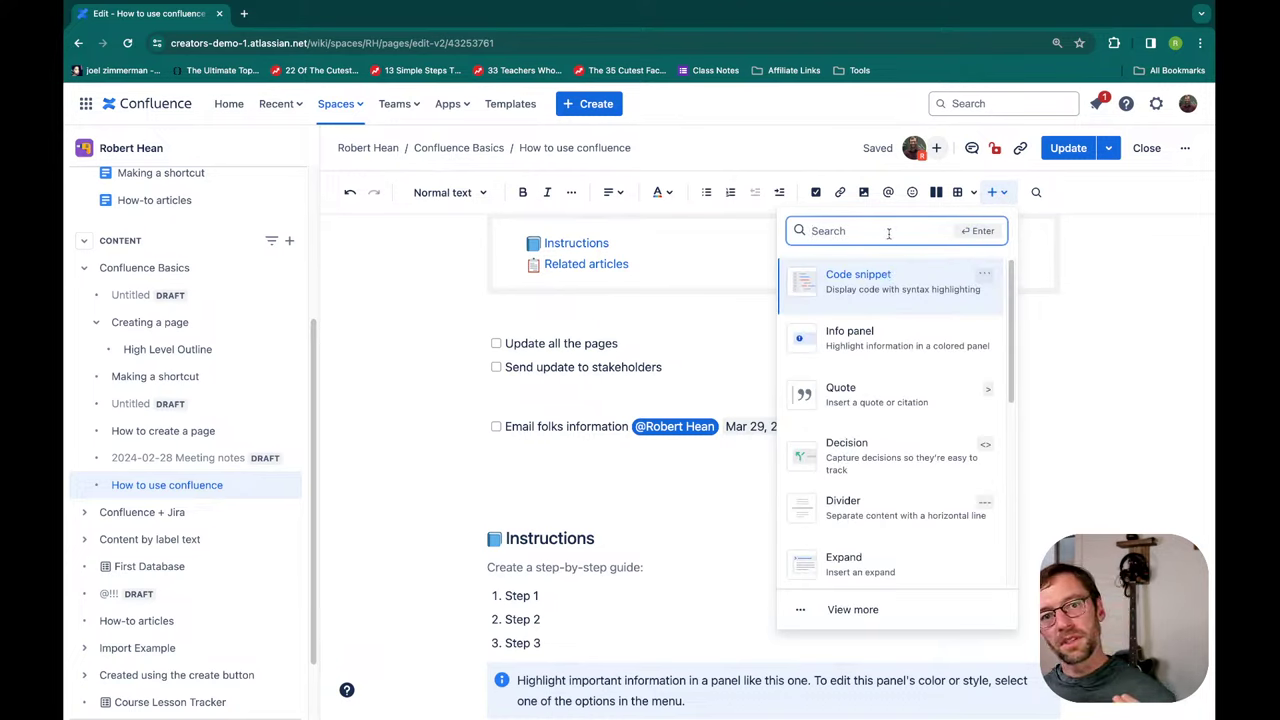
{"action": "type", "text": "report"}
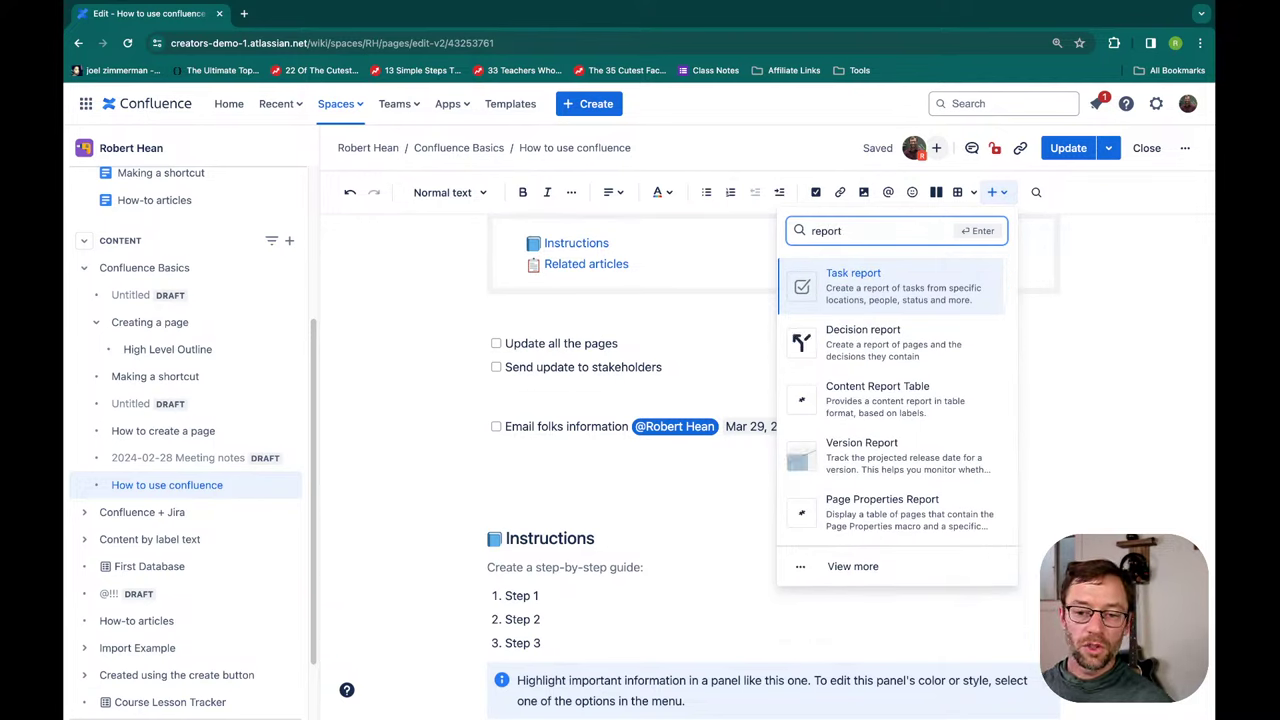
{"action": "double_click", "coordinate": [826, 222]}
{"action": "key", "text": "BackSpace"}
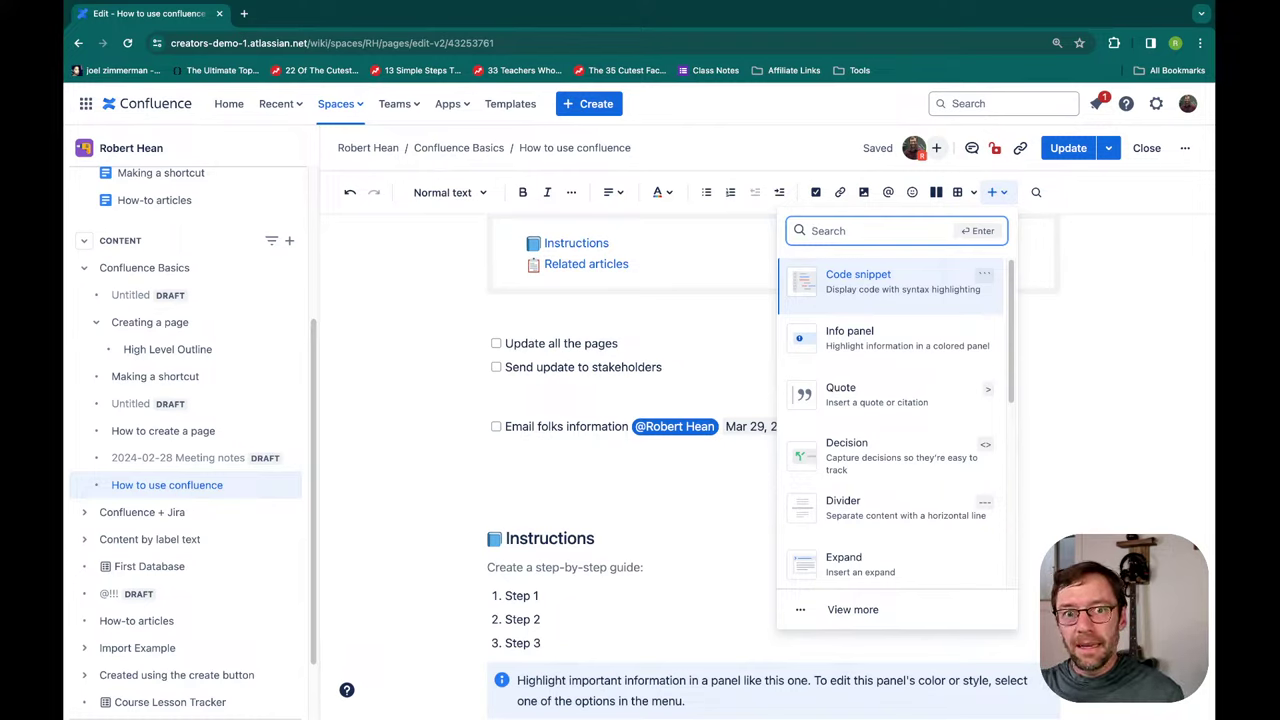
{"action": "type", "text": "ac"}
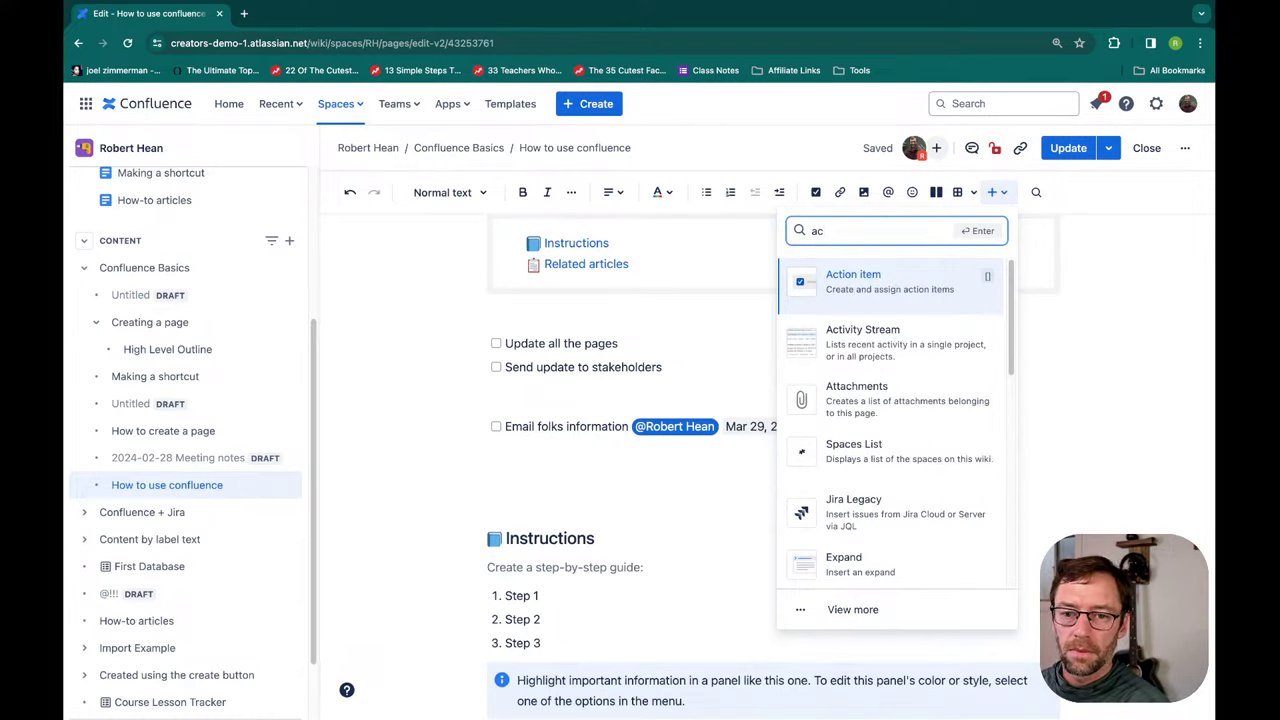
{"action": "type", "text": "tion"}
{"action": "key", "text": "super+a"}
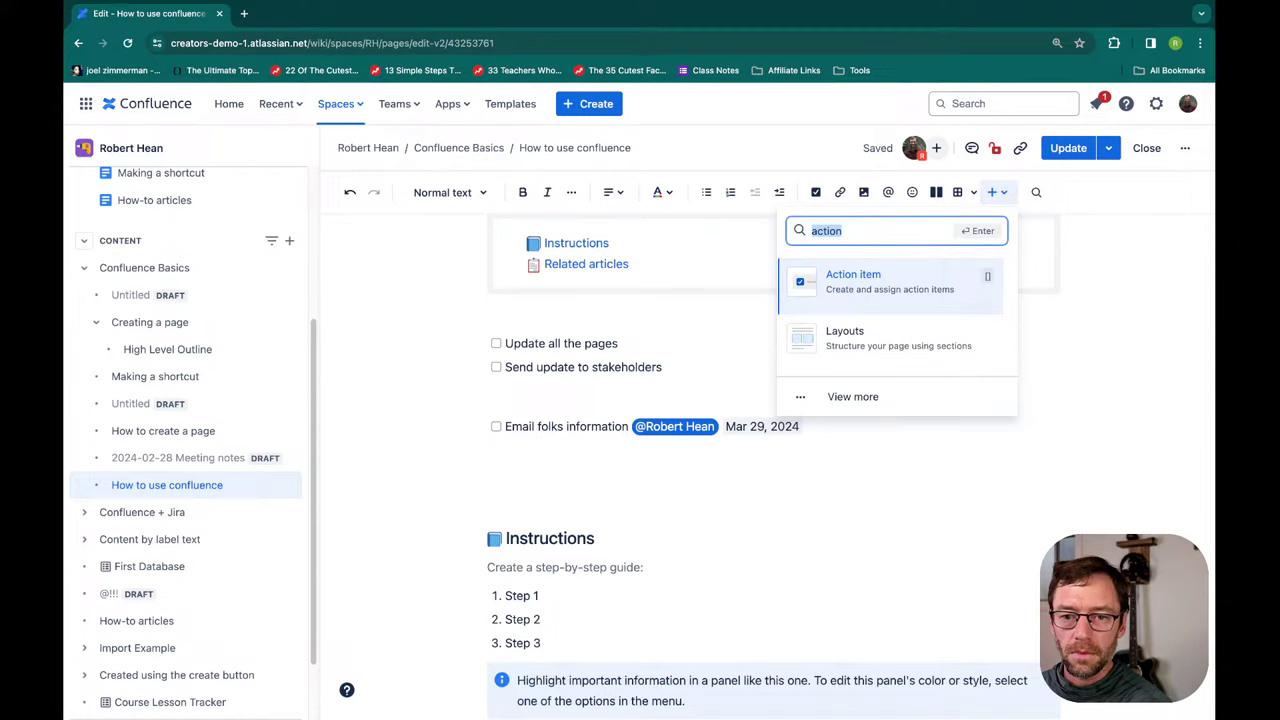
{"action": "key", "text": "BackSpace"}
{"action": "key", "text": "Escape"}
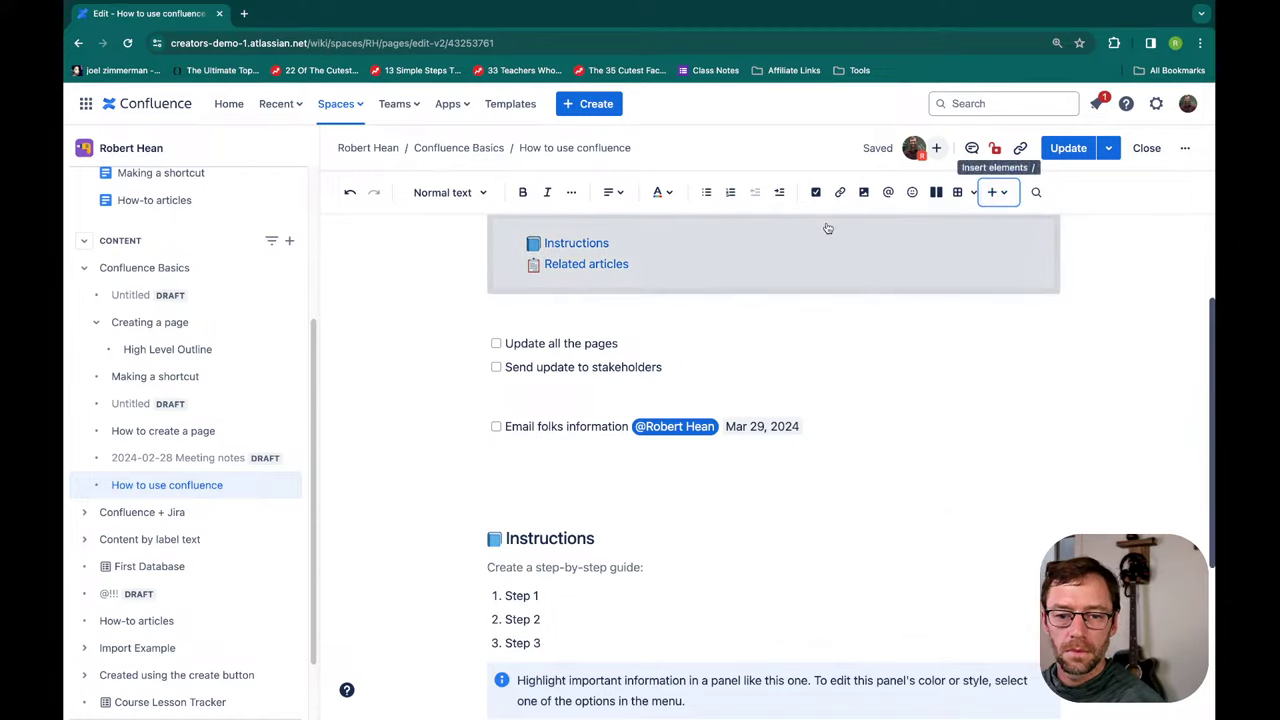
{"action": "left_click", "coordinate": [631, 471]}
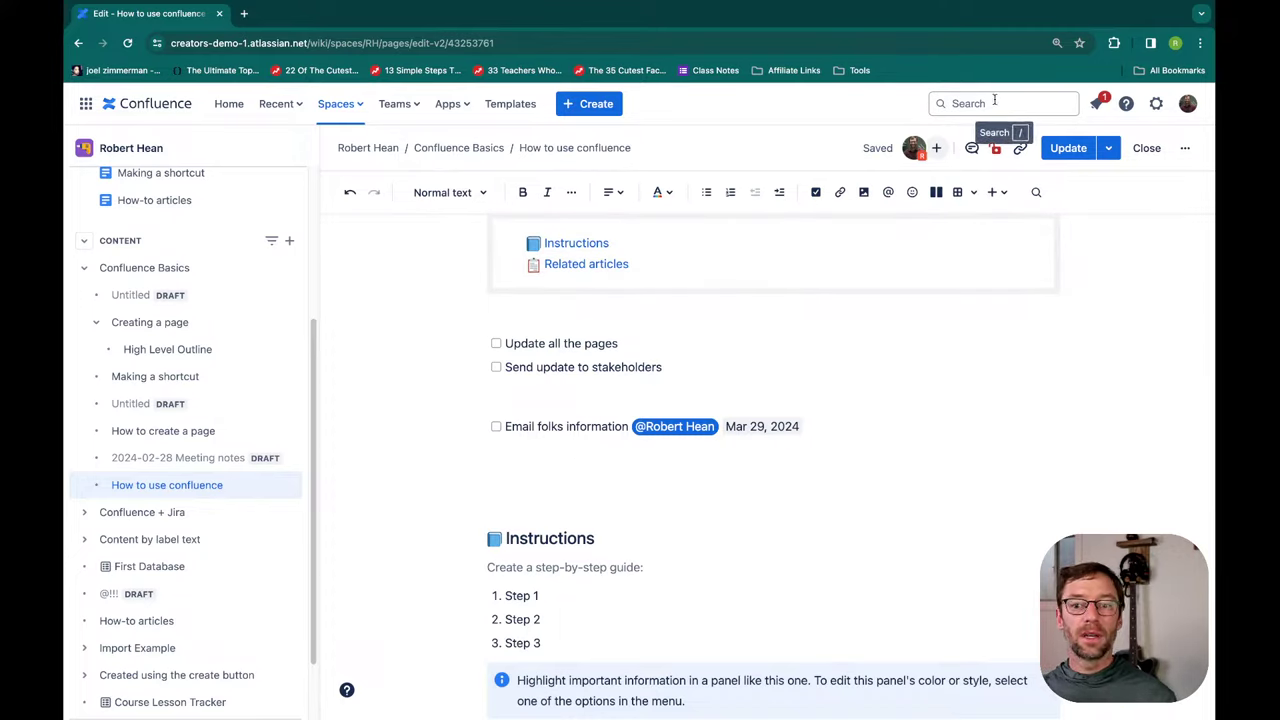
- View the access restrictions of the "How to use confluence" page and cancel without changing them
{"action": "left_click", "coordinate": [996, 150]}
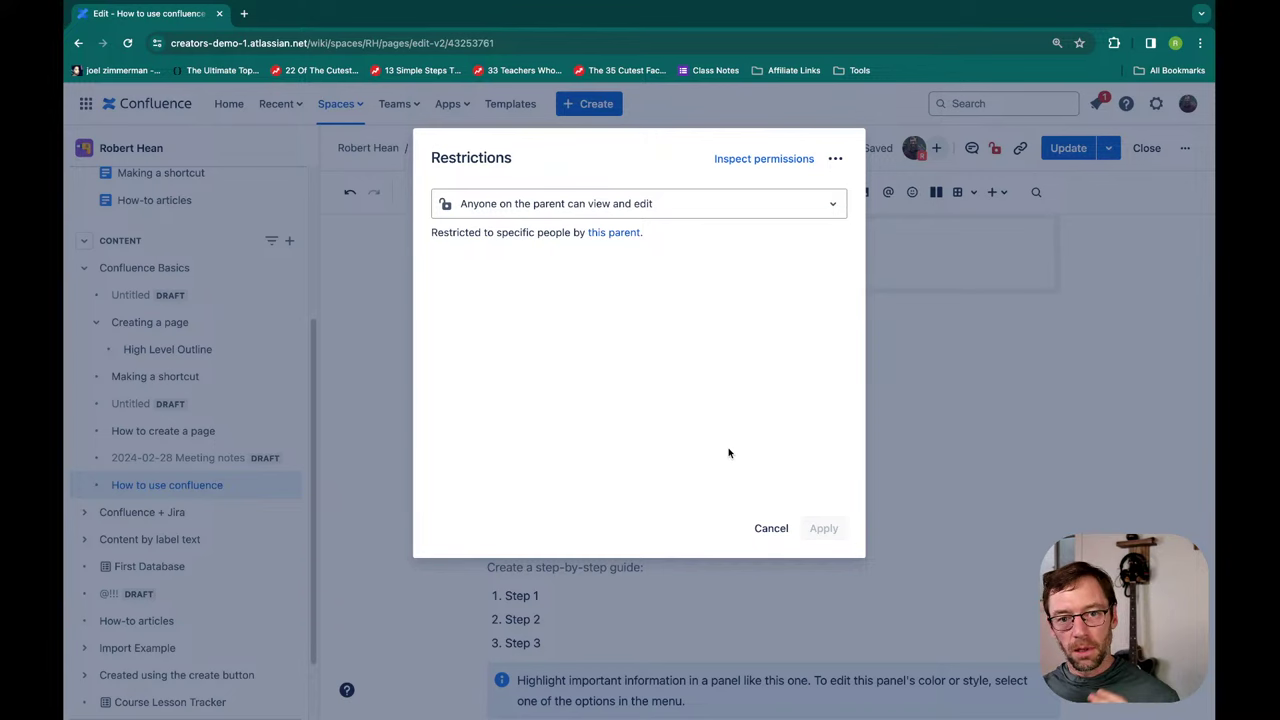
{"action": "left_click", "coordinate": [771, 529]}
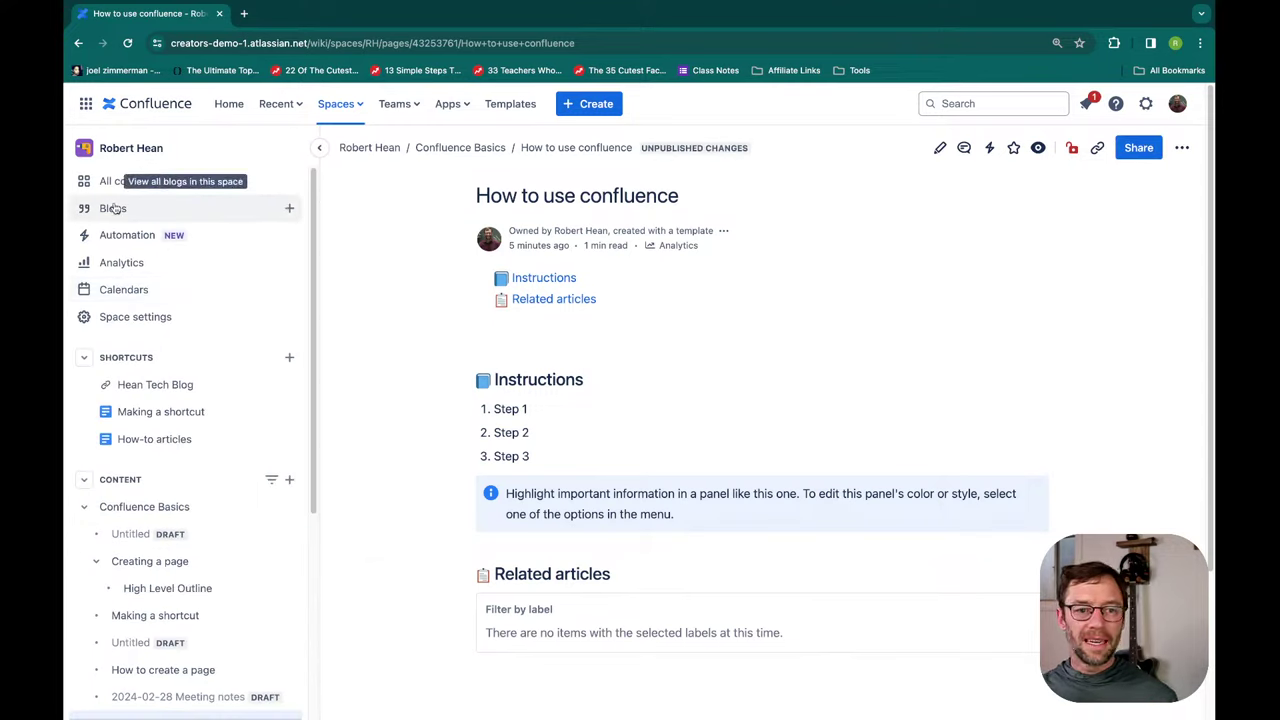
- Show all blogs in the space and dismiss the list of Atlassian apps covering them
{"action": "left_click", "coordinate": [118, 209]}
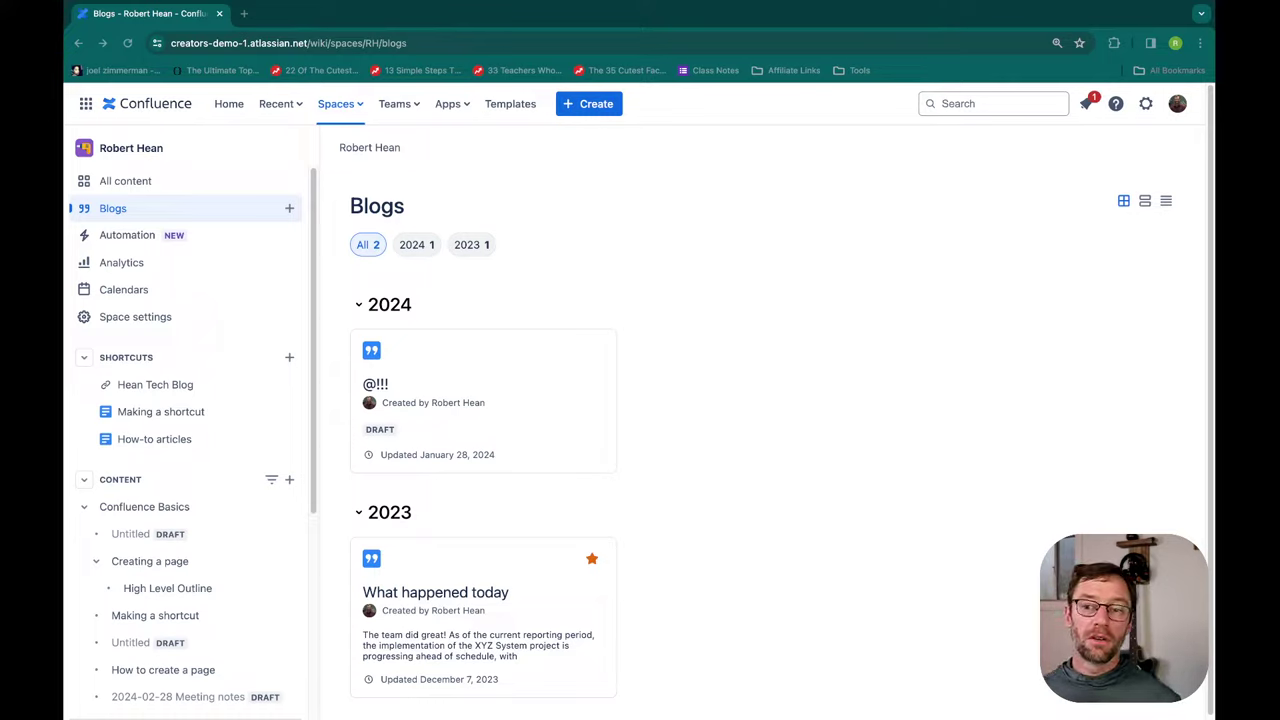
{"action": "left_click", "coordinate": [666, 318]}
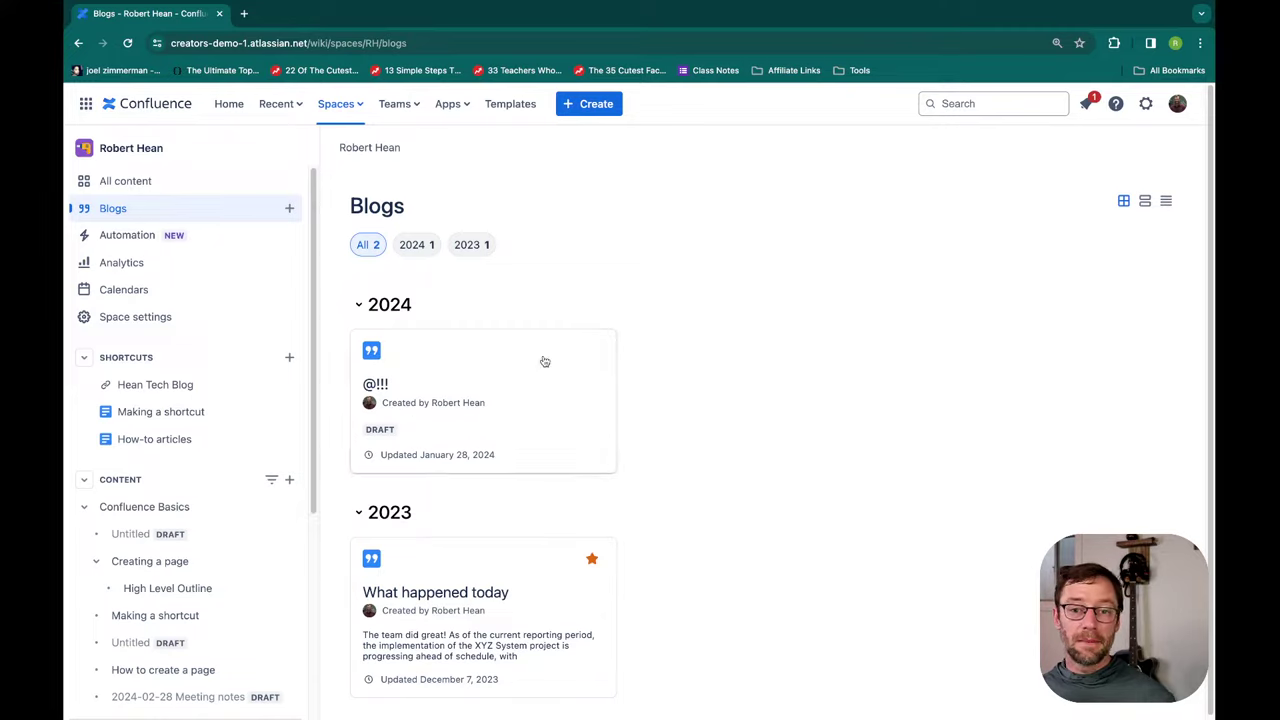
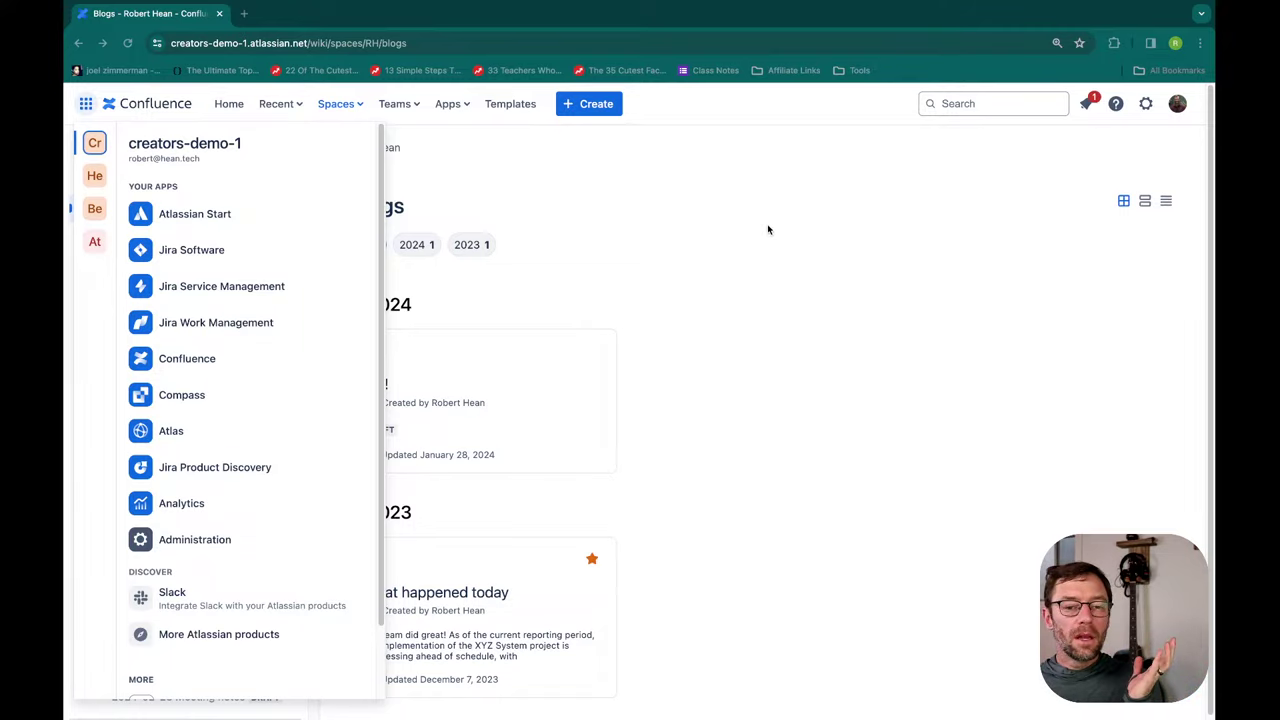
{"action": "left_click", "coordinate": [675, 211]}
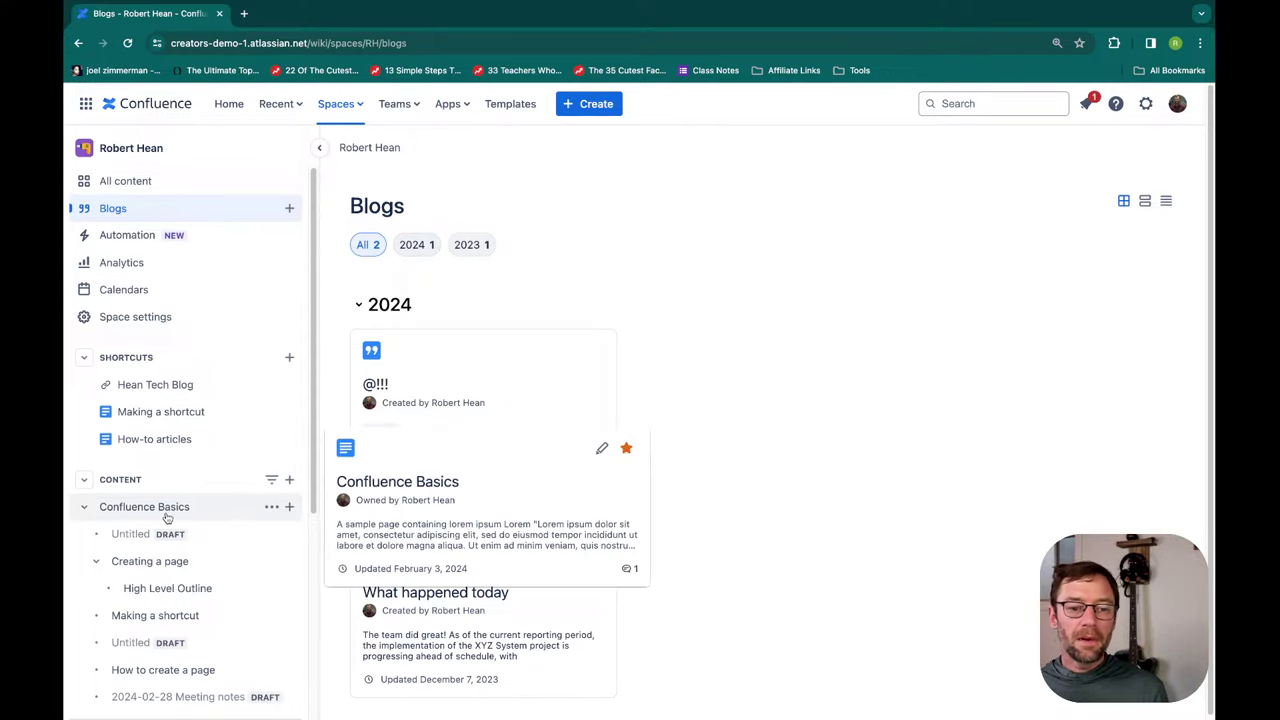
- Open the first untitled draft under Confluence Basics, title it "Jira Example", and add a blank line above its body text
{"action": "left_click", "coordinate": [150, 535]}
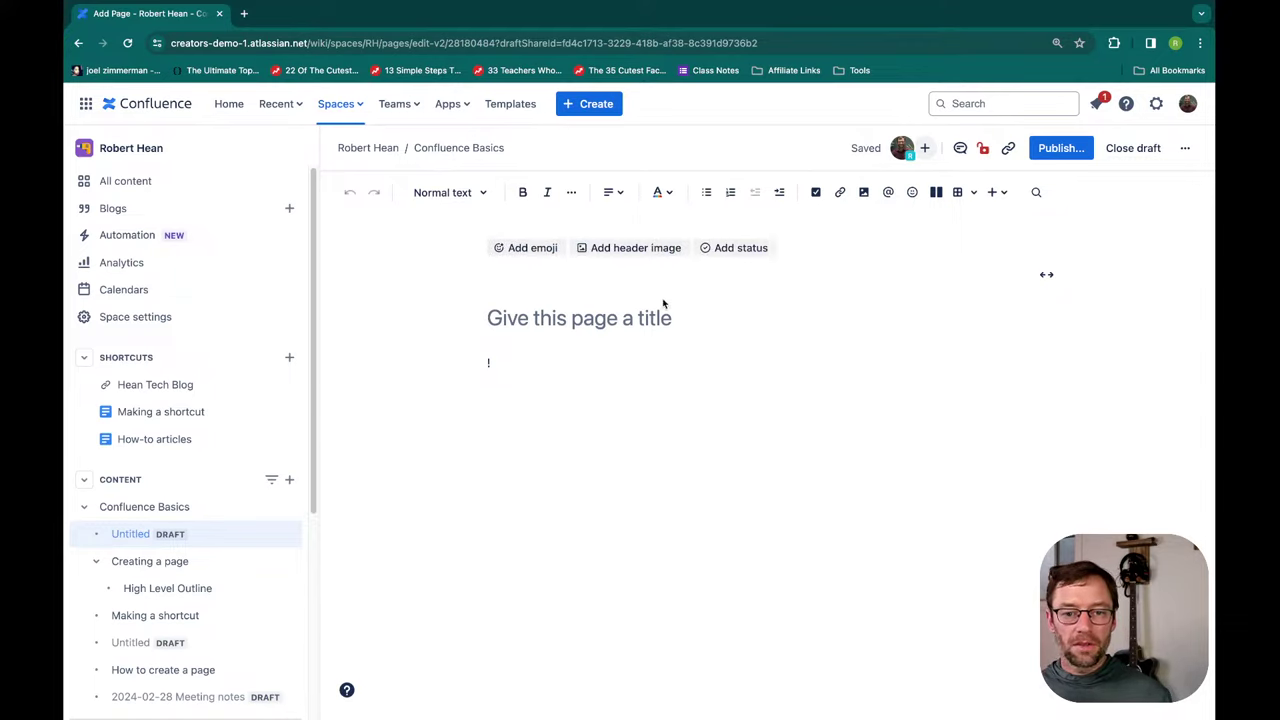
{"action": "left_click", "coordinate": [635, 320]}
{"action": "type", "text": "Jira Example"}
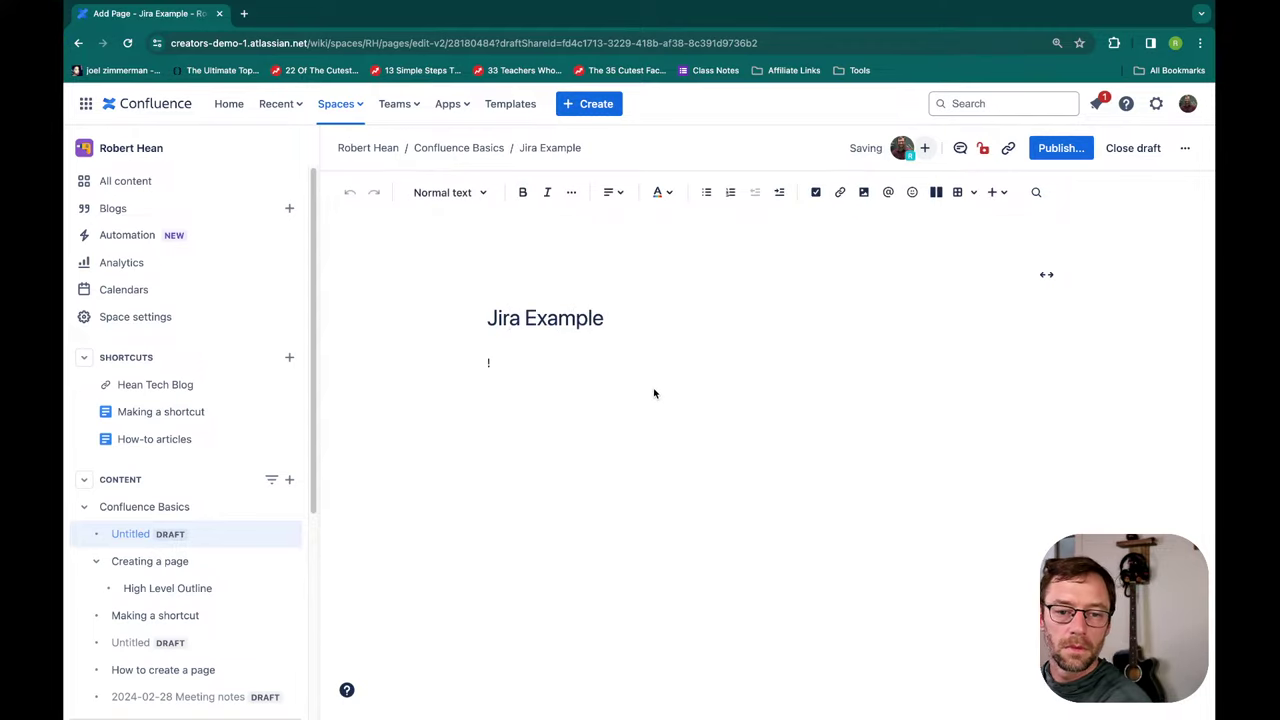
{"action": "key", "text": "Return"}
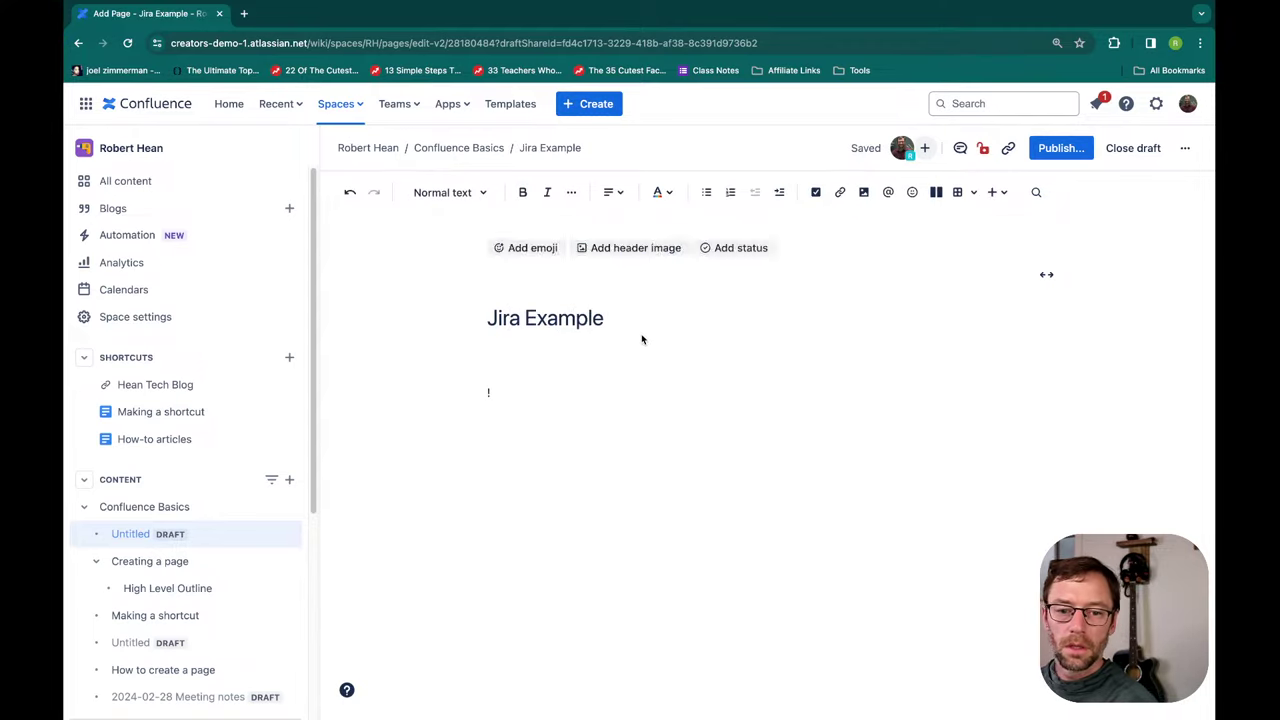
- Start adding the Jira Issues element to the page and search creators-demo-1 for issues with the keyword "jira"
{"action": "left_click", "coordinate": [1000, 193]}
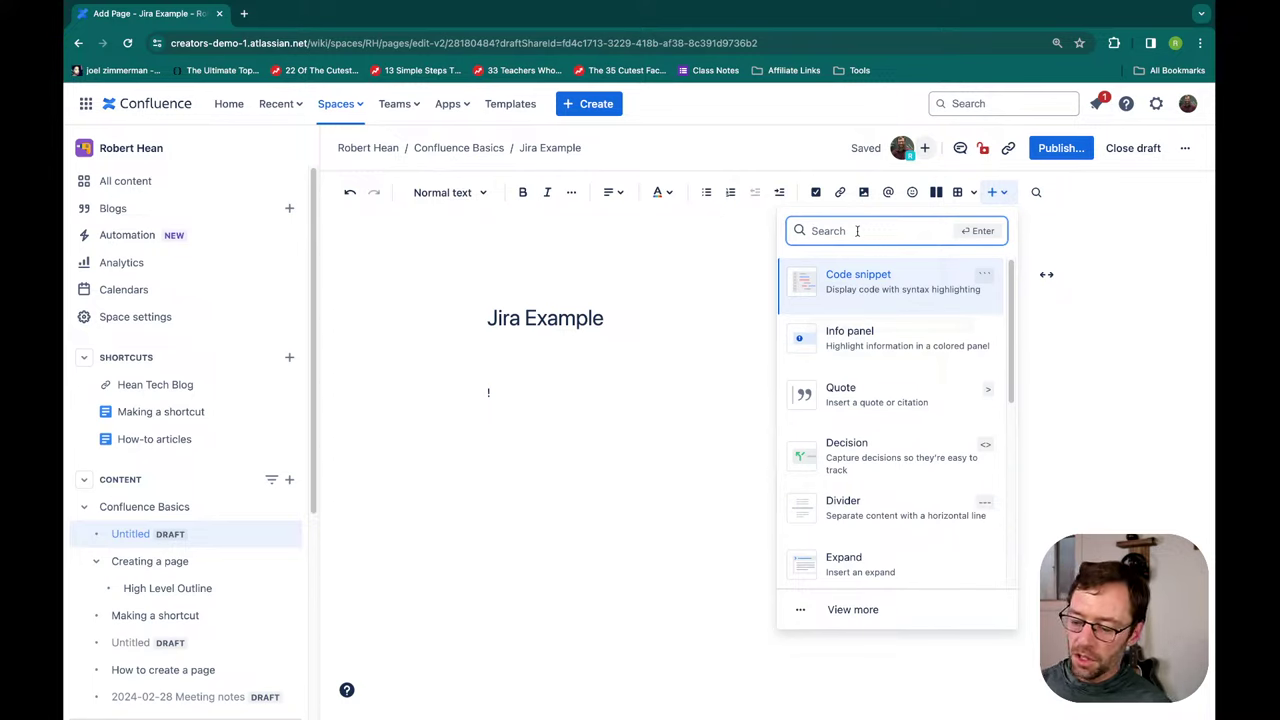
{"action": "type", "text": "jira"}
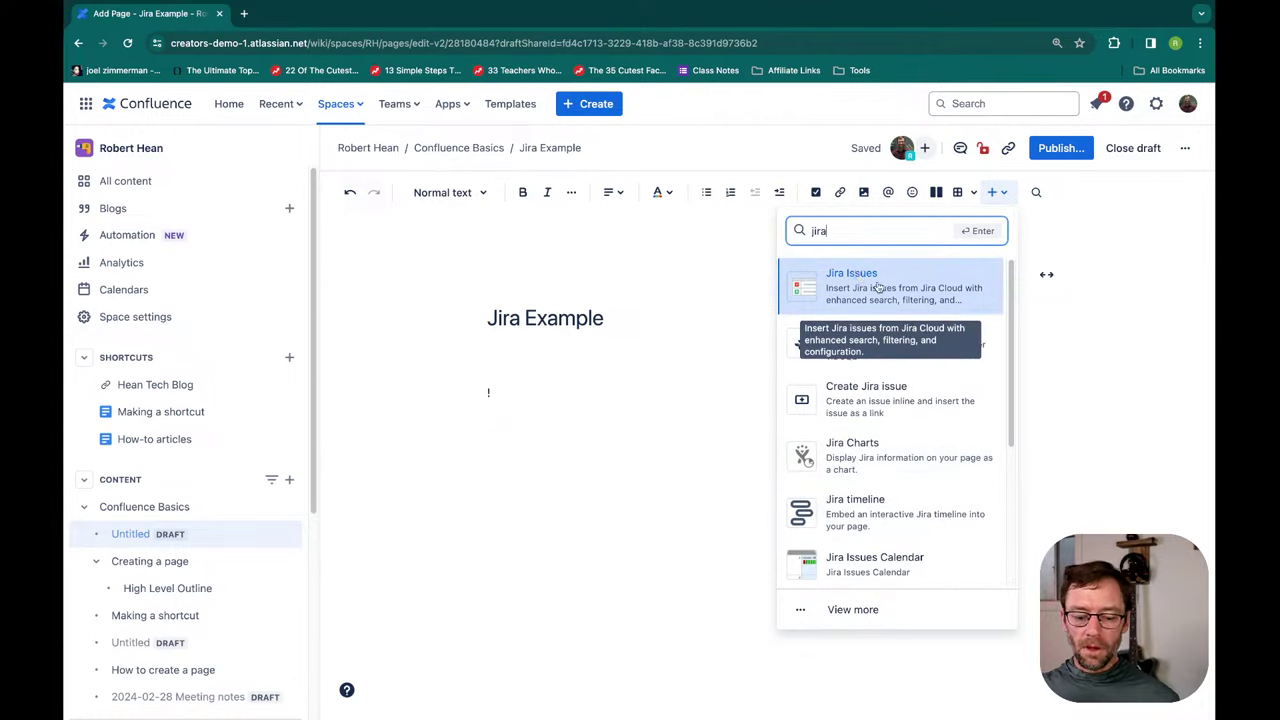
{"action": "left_click", "coordinate": [900, 302]}
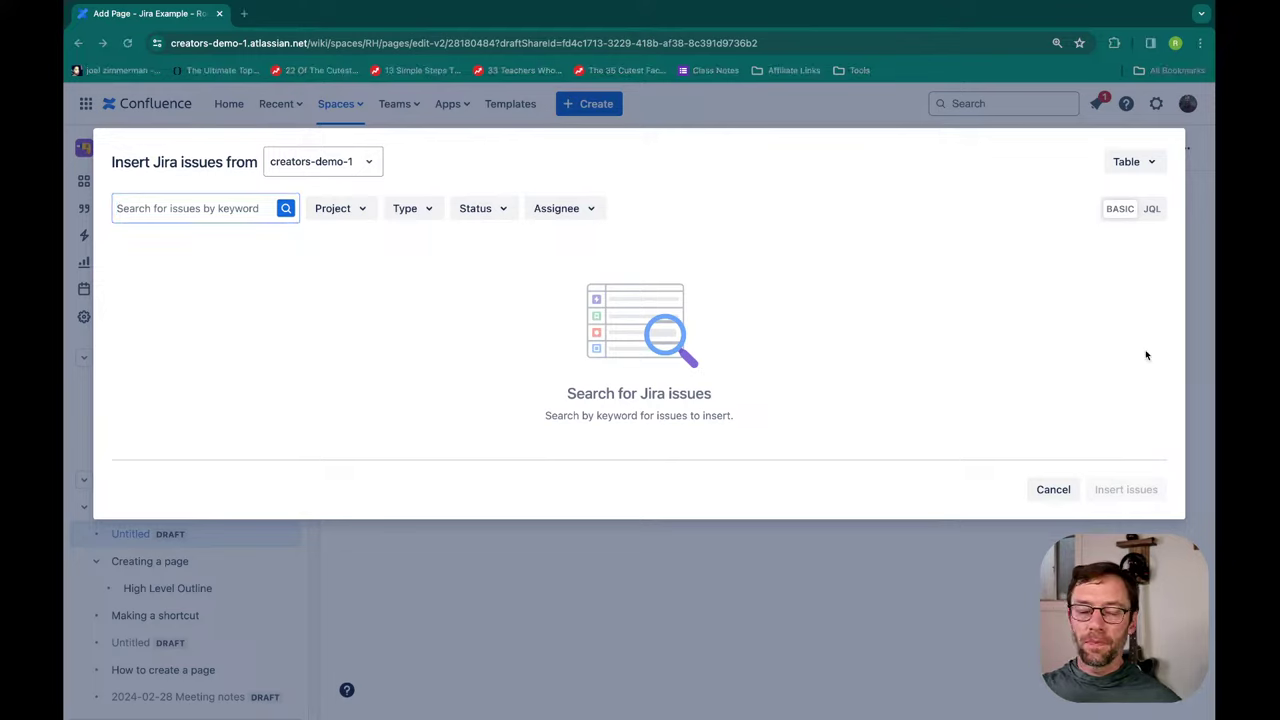
{"action": "left_click", "coordinate": [228, 322]}
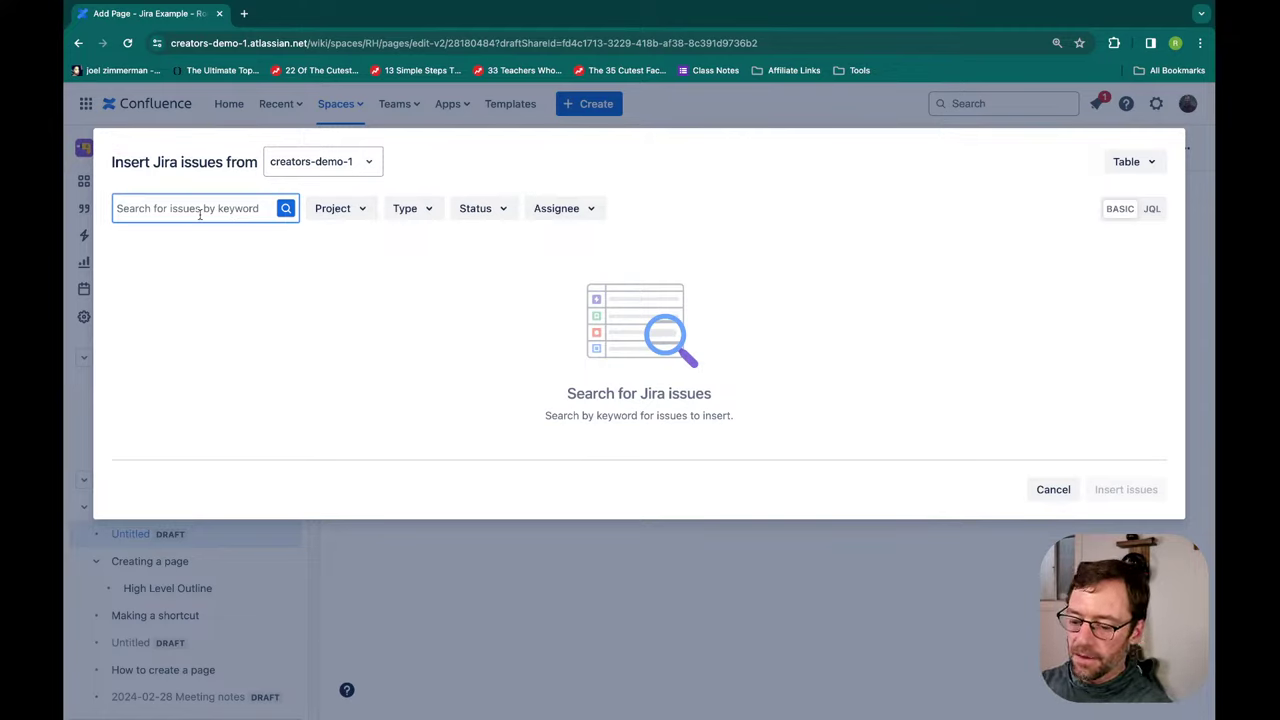
{"action": "type", "text": "jira"}
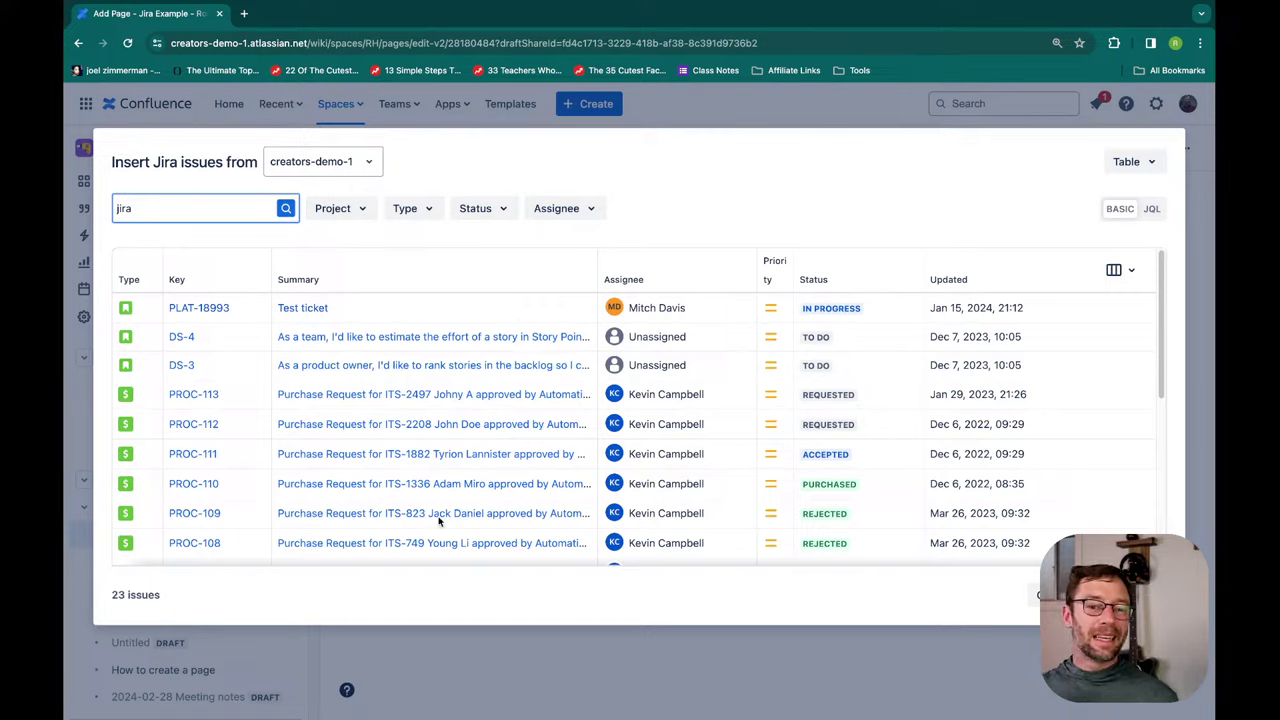
- Check the project and type filter choices without selecting any, and insert the matching Jira issues into the page as a table
{"action": "left_click", "coordinate": [340, 208]}
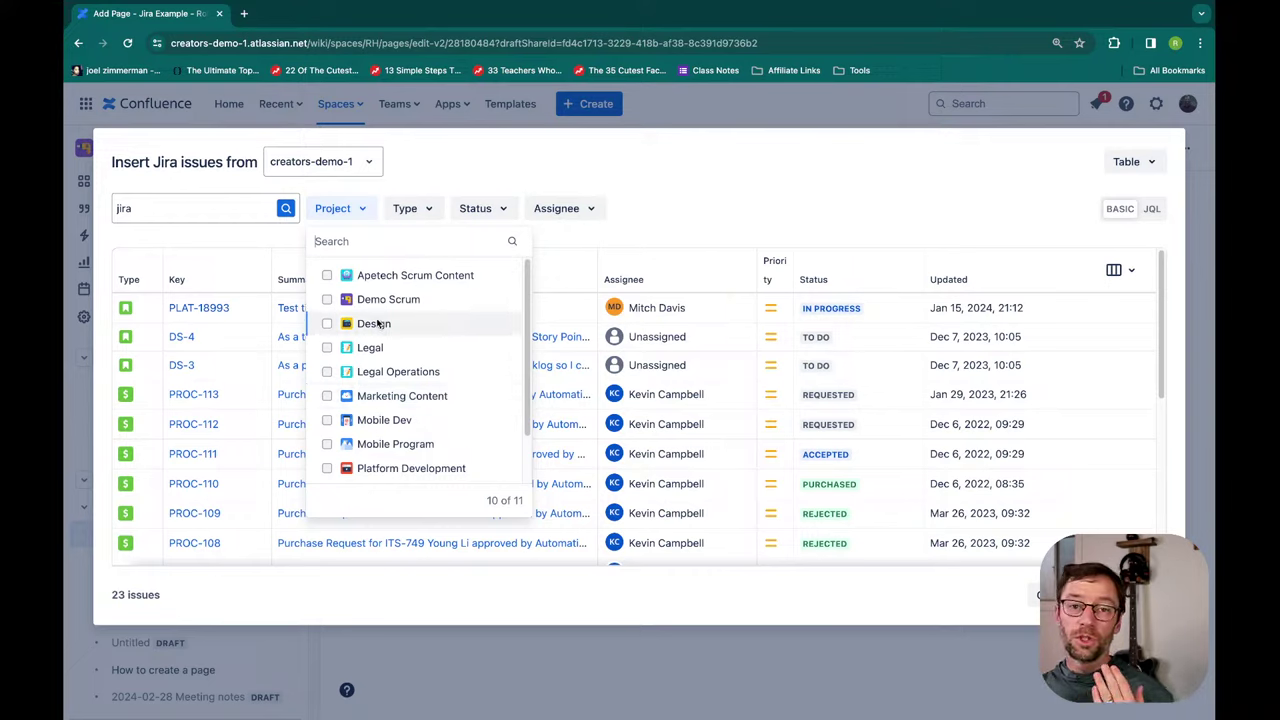
{"action": "left_click", "coordinate": [540, 186]}
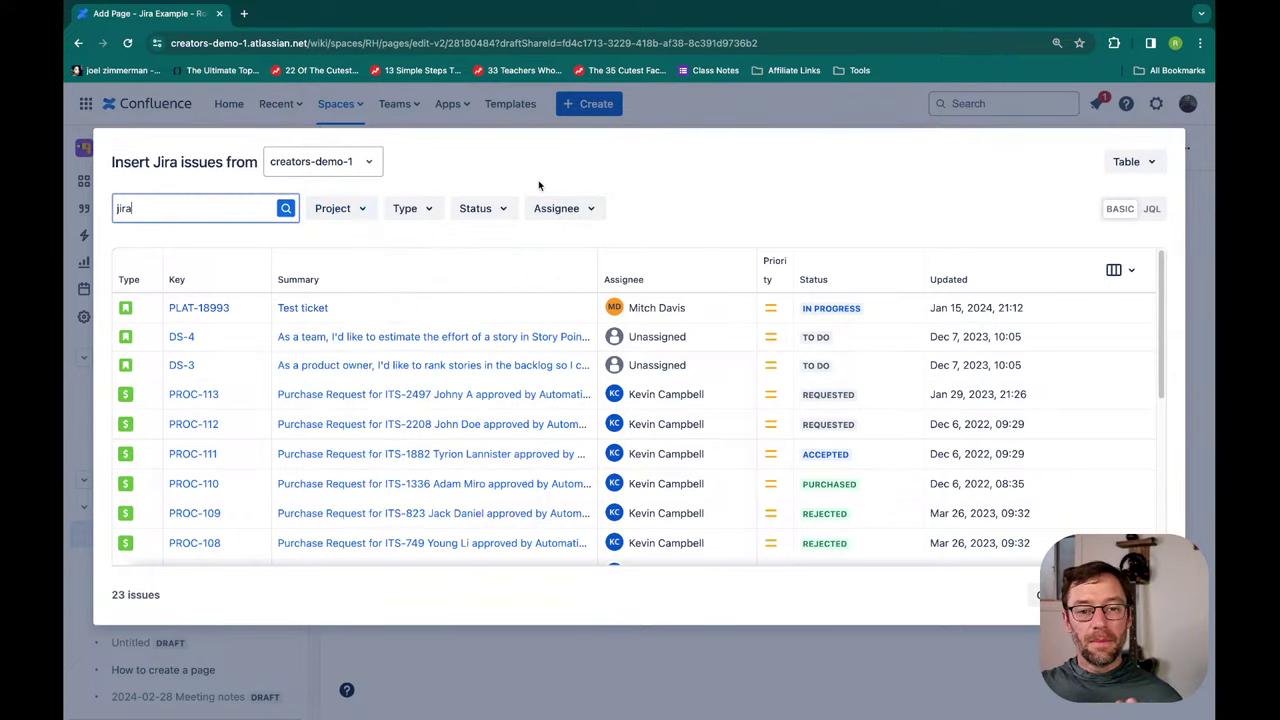
{"action": "left_click", "coordinate": [422, 212]}
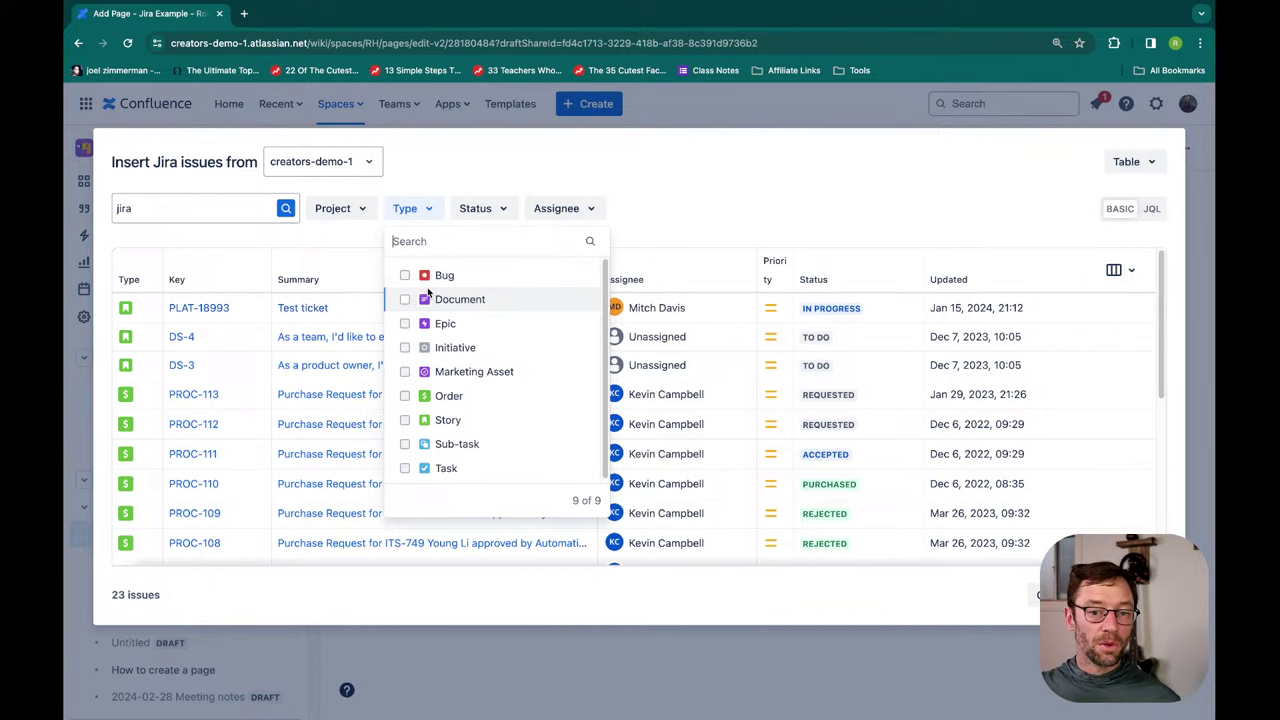
{"action": "left_click", "coordinate": [823, 206]}
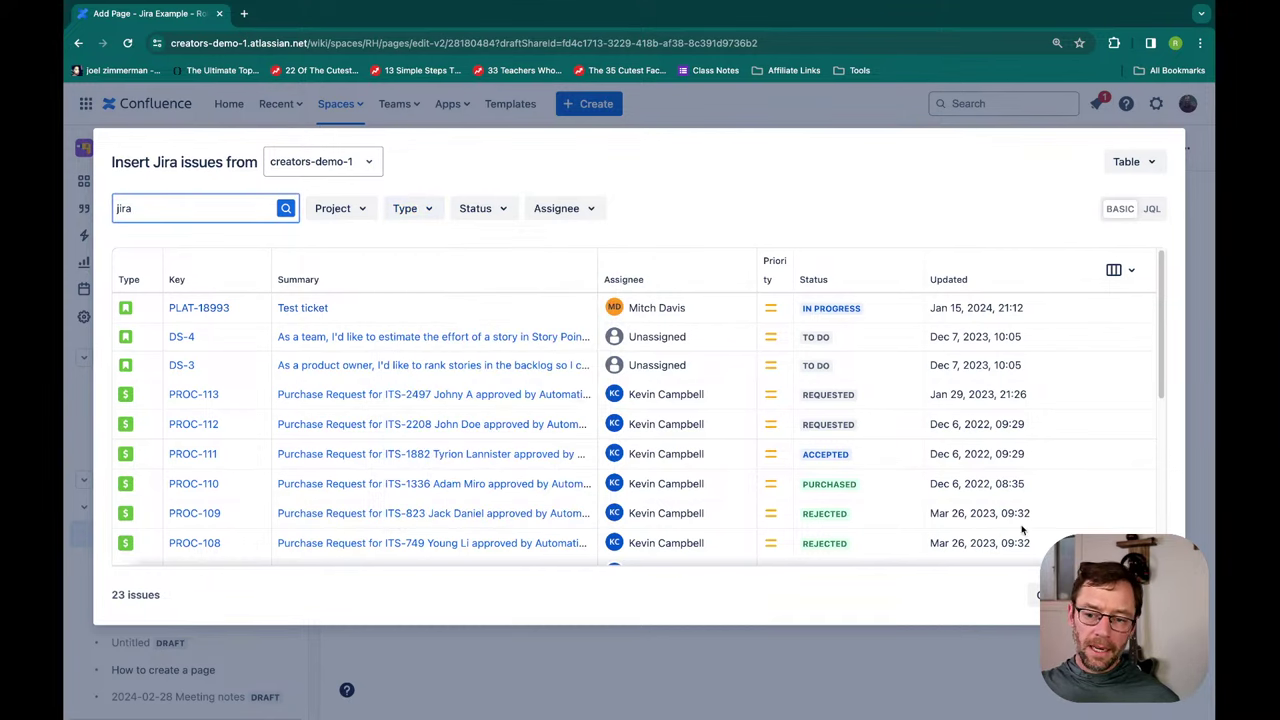
{"action": "left_click", "coordinate": [1140, 594]}
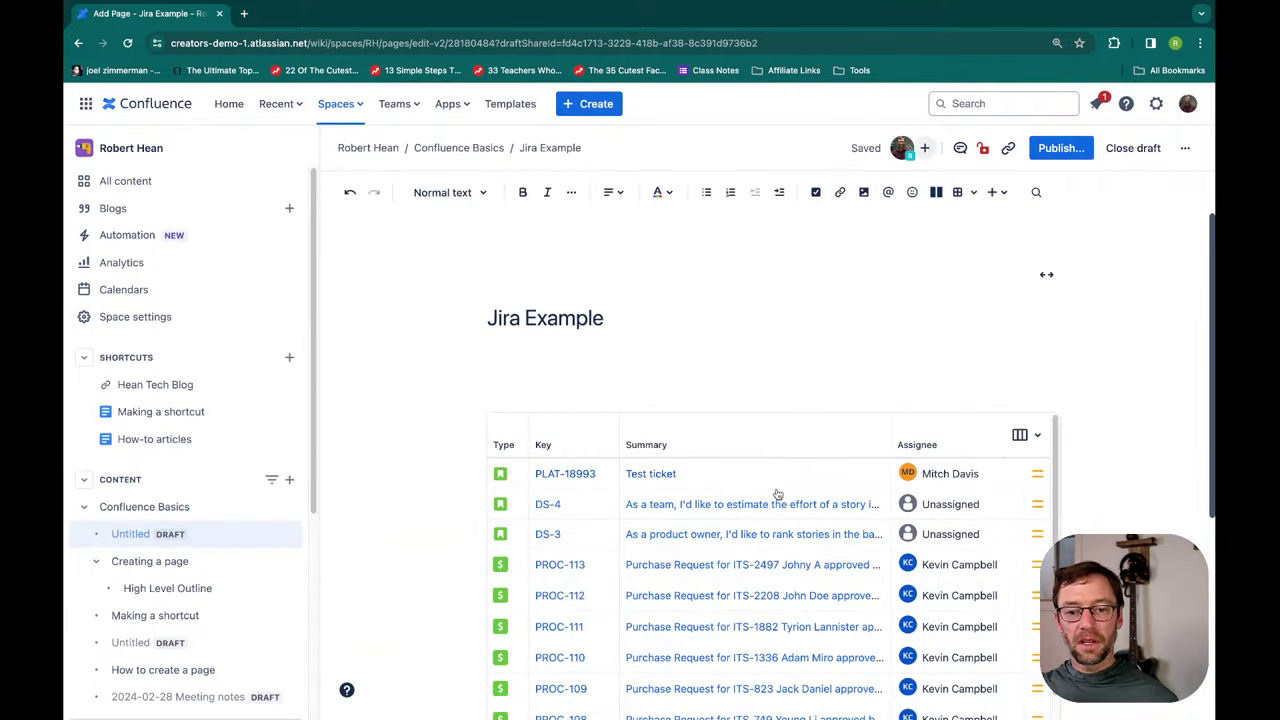
{"action": "scroll", "coordinate": [565, 481], "scroll_direction": "down", "scroll_amount": 3}
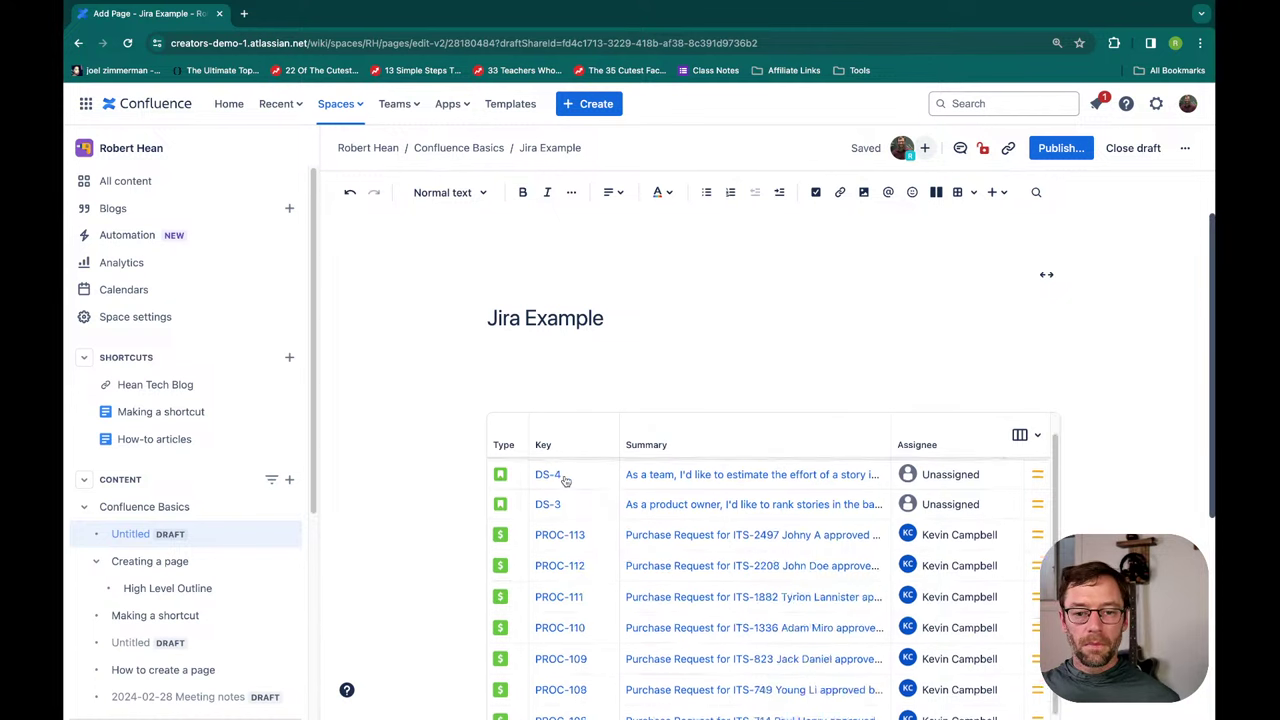
- Publish the "Jira Example" page under Confluence Basics, keeping the proposed location and access
{"action": "scroll", "coordinate": [495, 372], "scroll_direction": "down", "scroll_amount": 5}
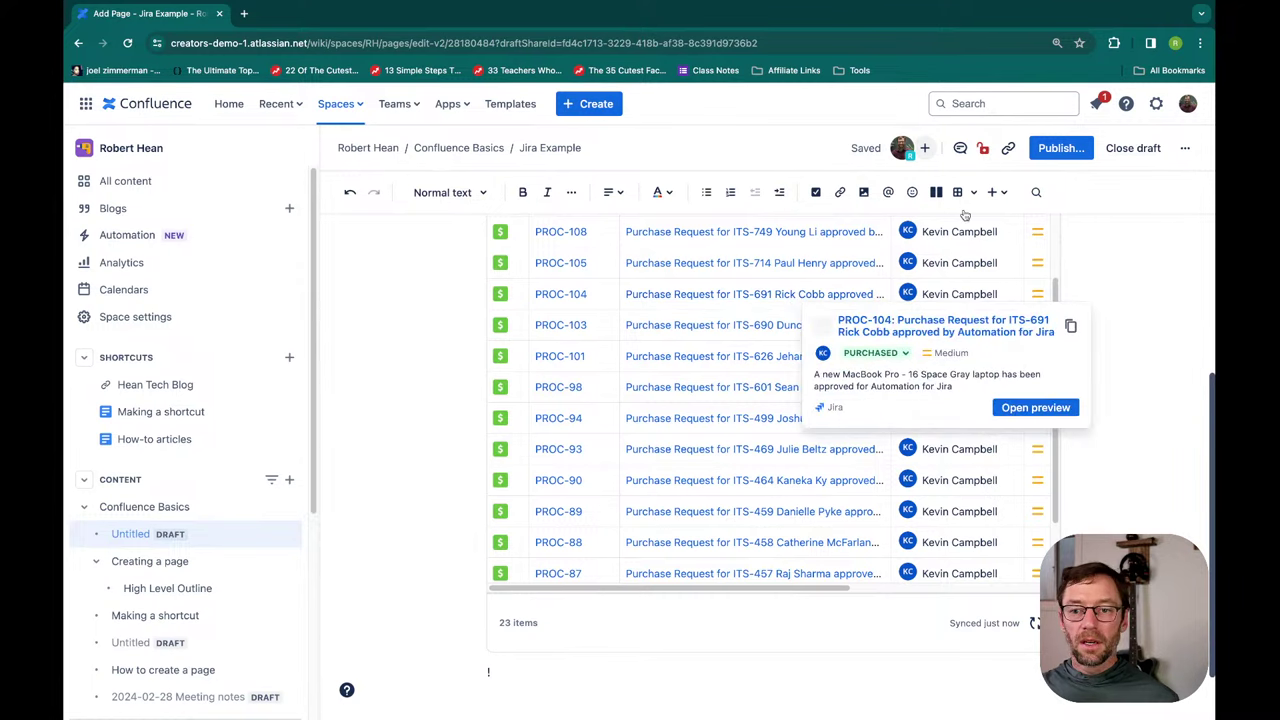
{"action": "left_click", "coordinate": [1075, 147]}
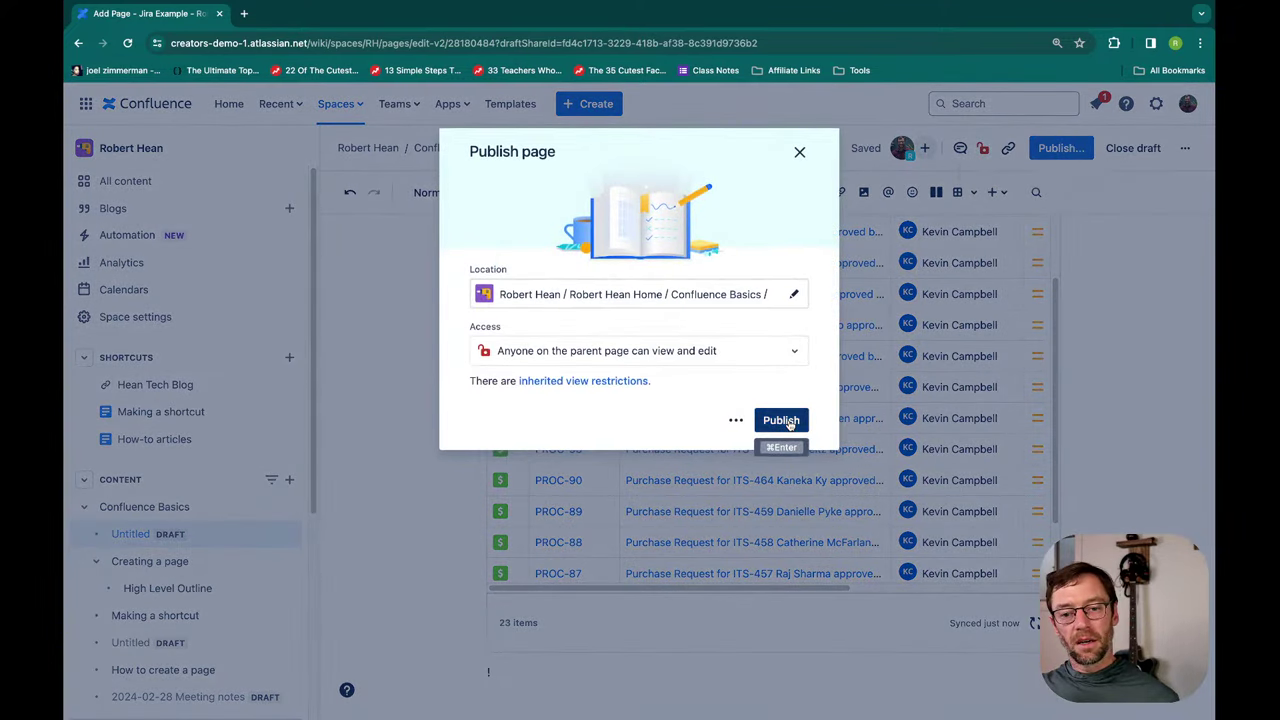
{"action": "left_click", "coordinate": [785, 421]}
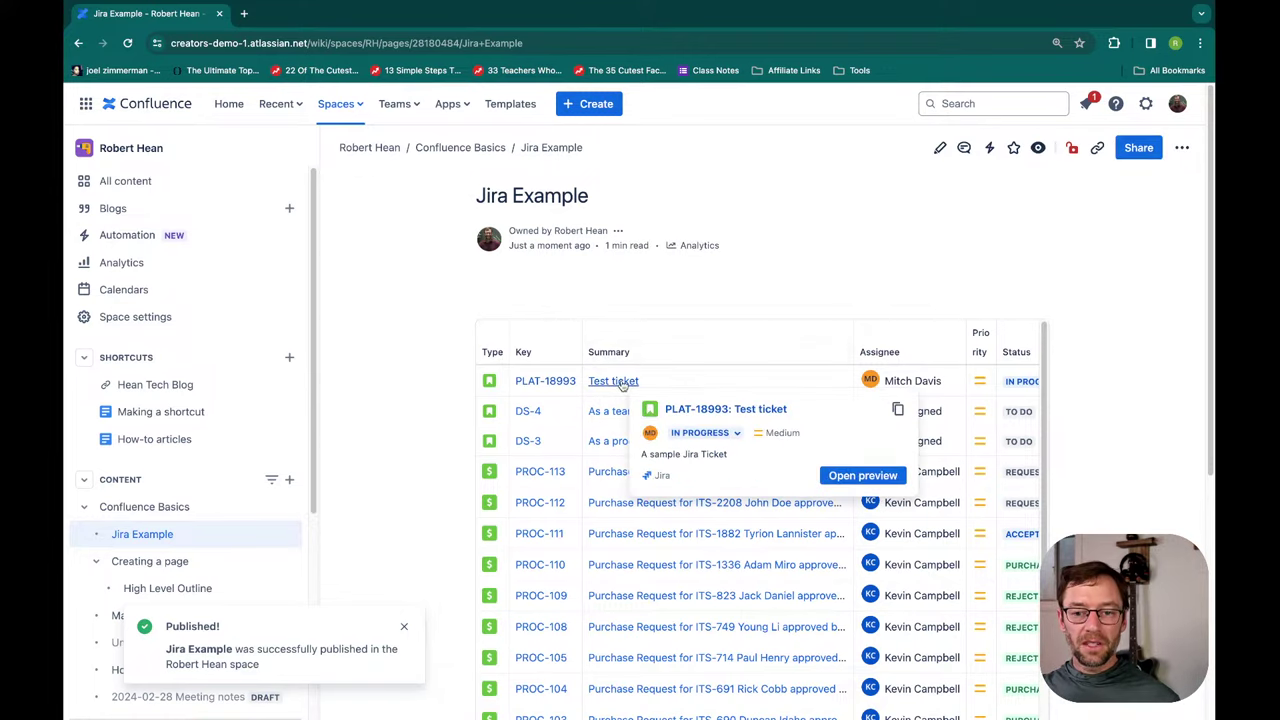
- Open issue DS-3 from the published table and link the "Jira Example" Confluence page to it by its URL, filtered to the presenter's personal space
{"action": "left_click", "coordinate": [616, 441]}
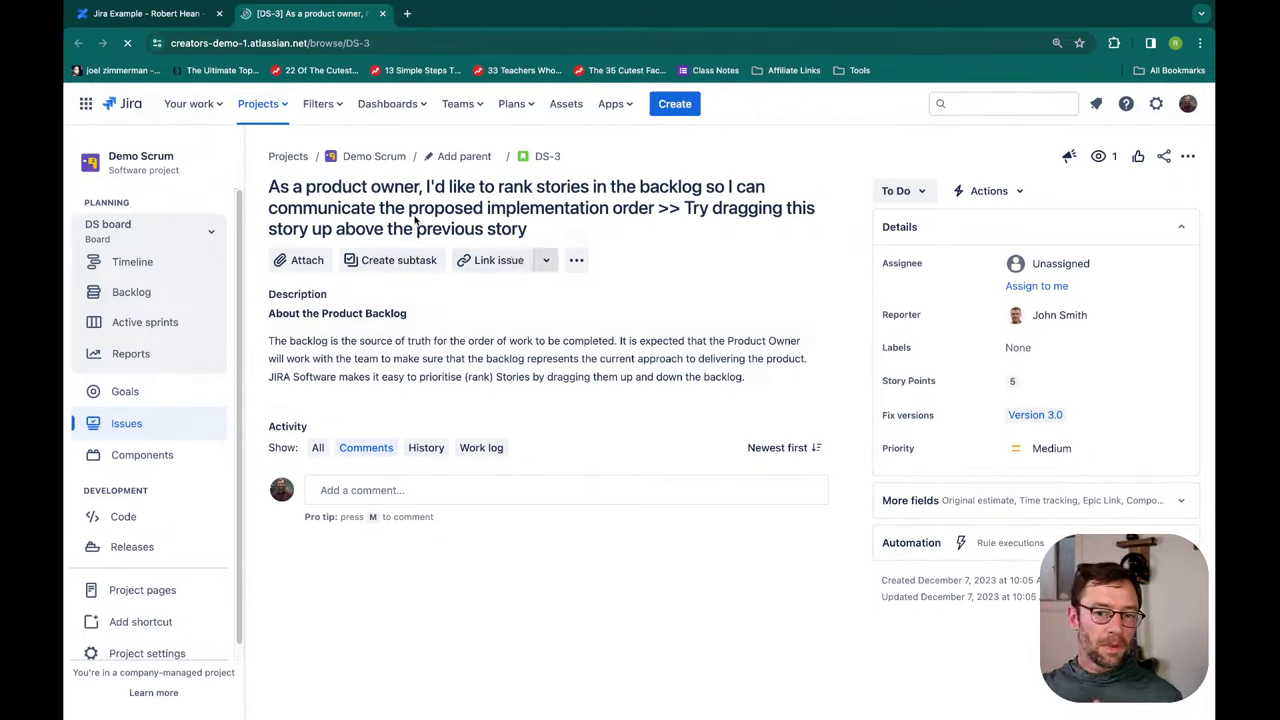
{"action": "left_click", "coordinate": [545, 260]}
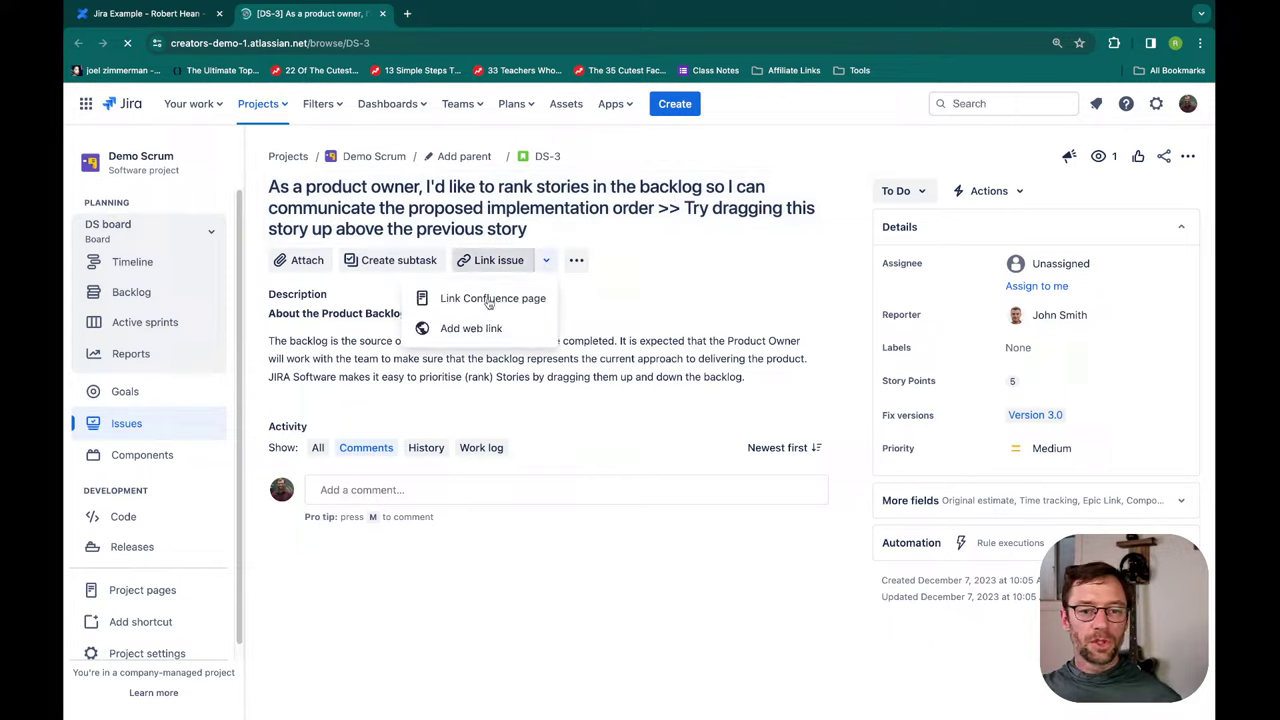
{"action": "left_click", "coordinate": [530, 300]}
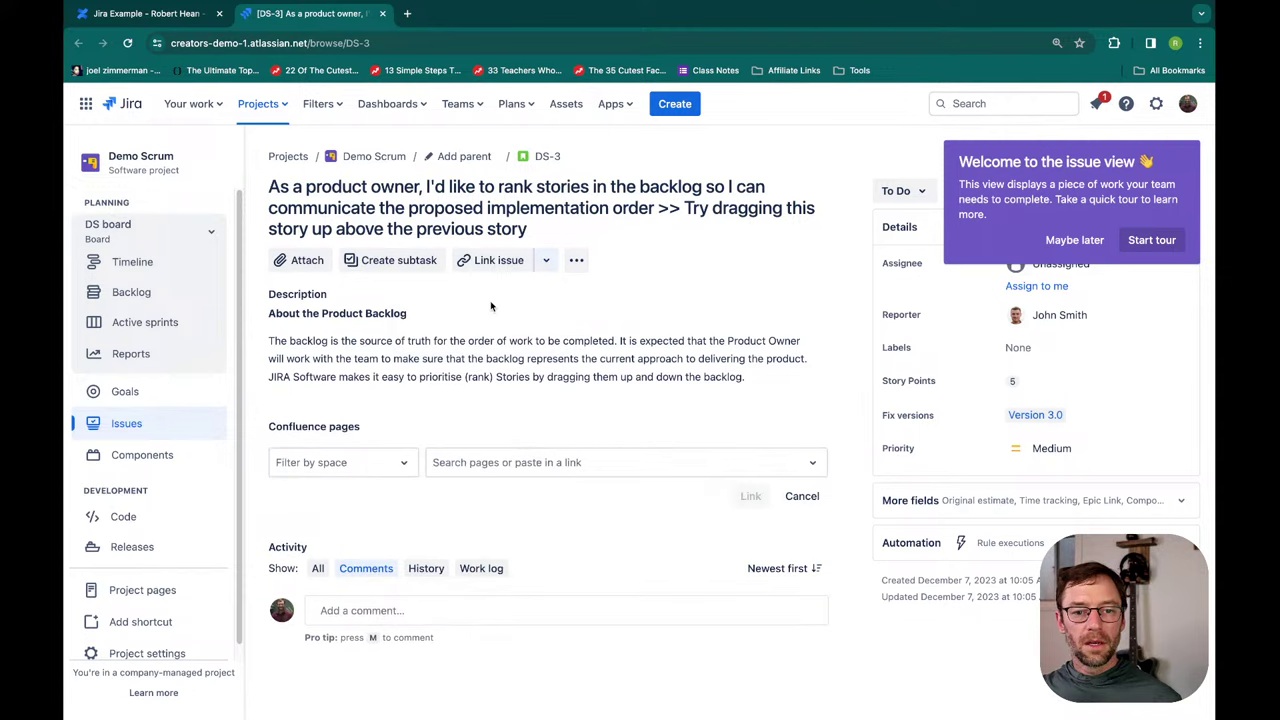
{"action": "left_click", "coordinate": [363, 463]}
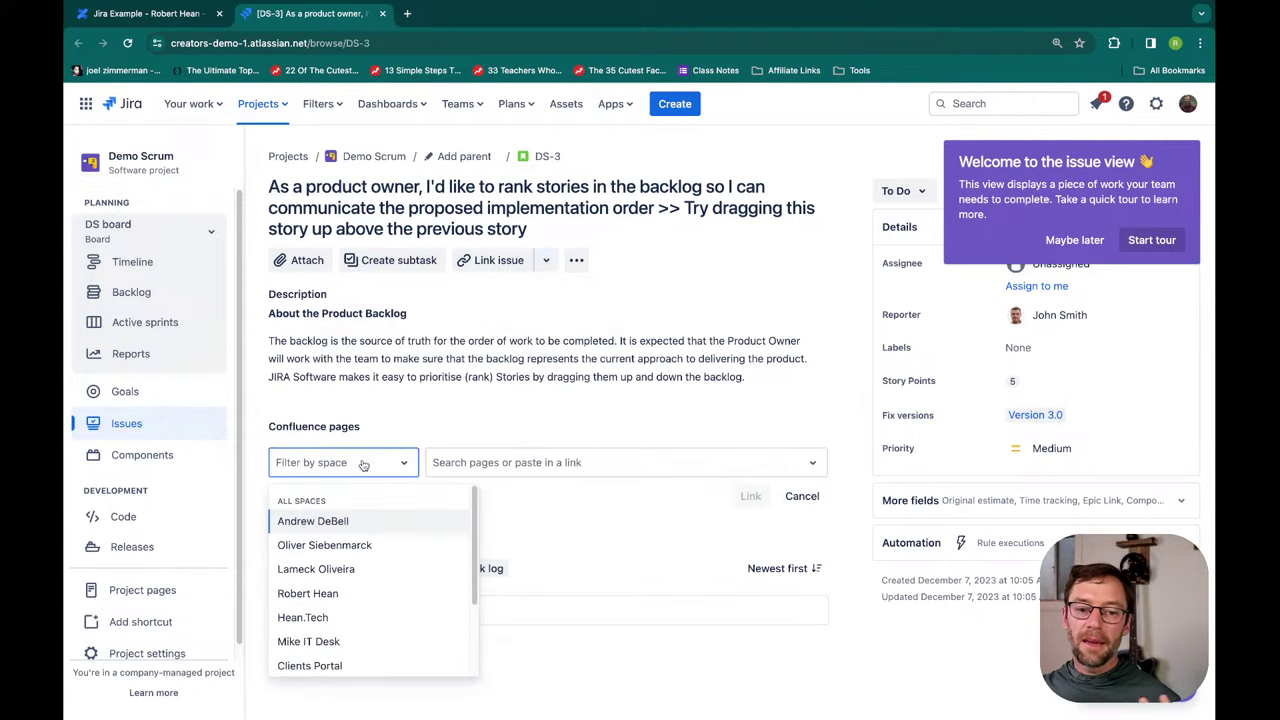
{"action": "left_click", "coordinate": [351, 594]}
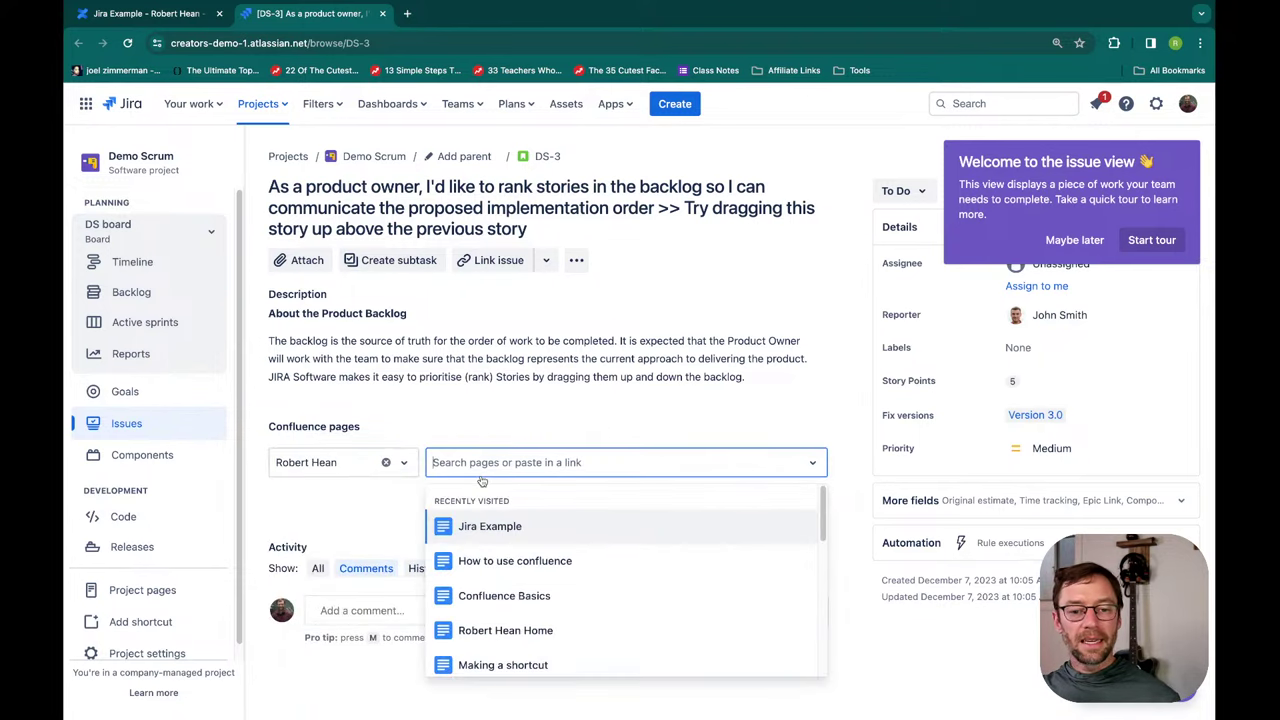
{"action": "key", "text": "ctrl+v"}
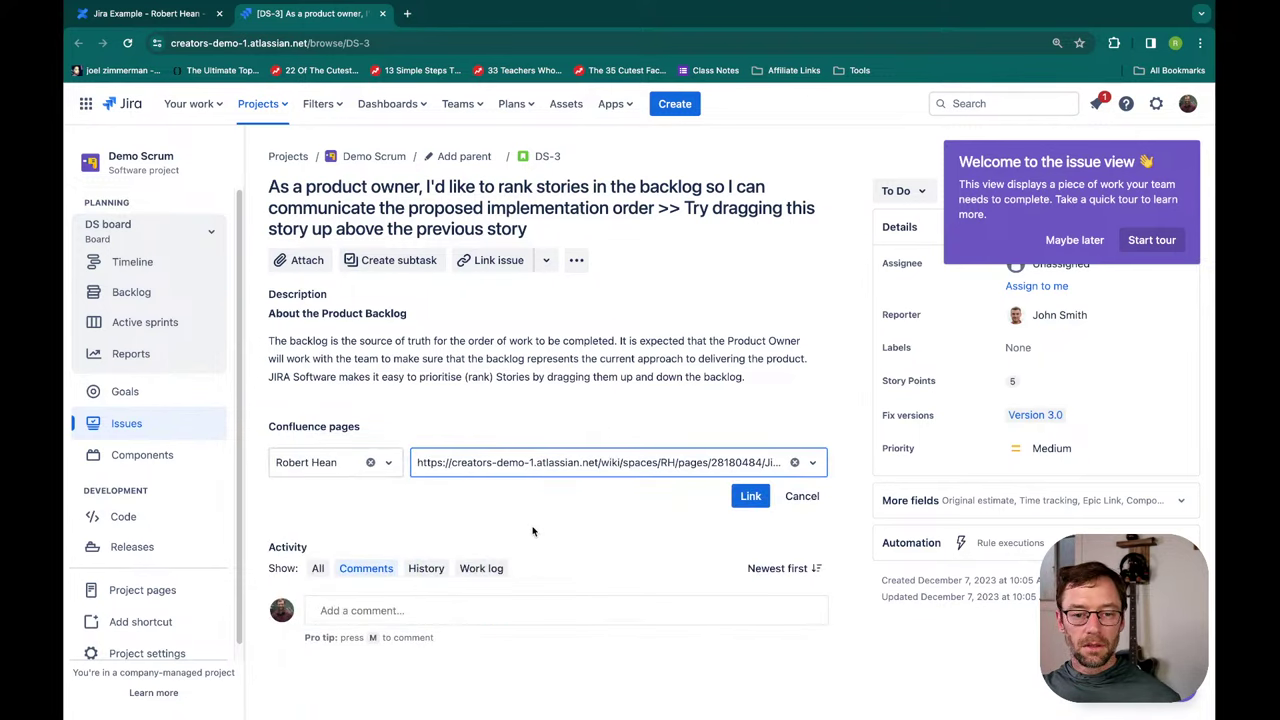
{"action": "left_click", "coordinate": [750, 495]}
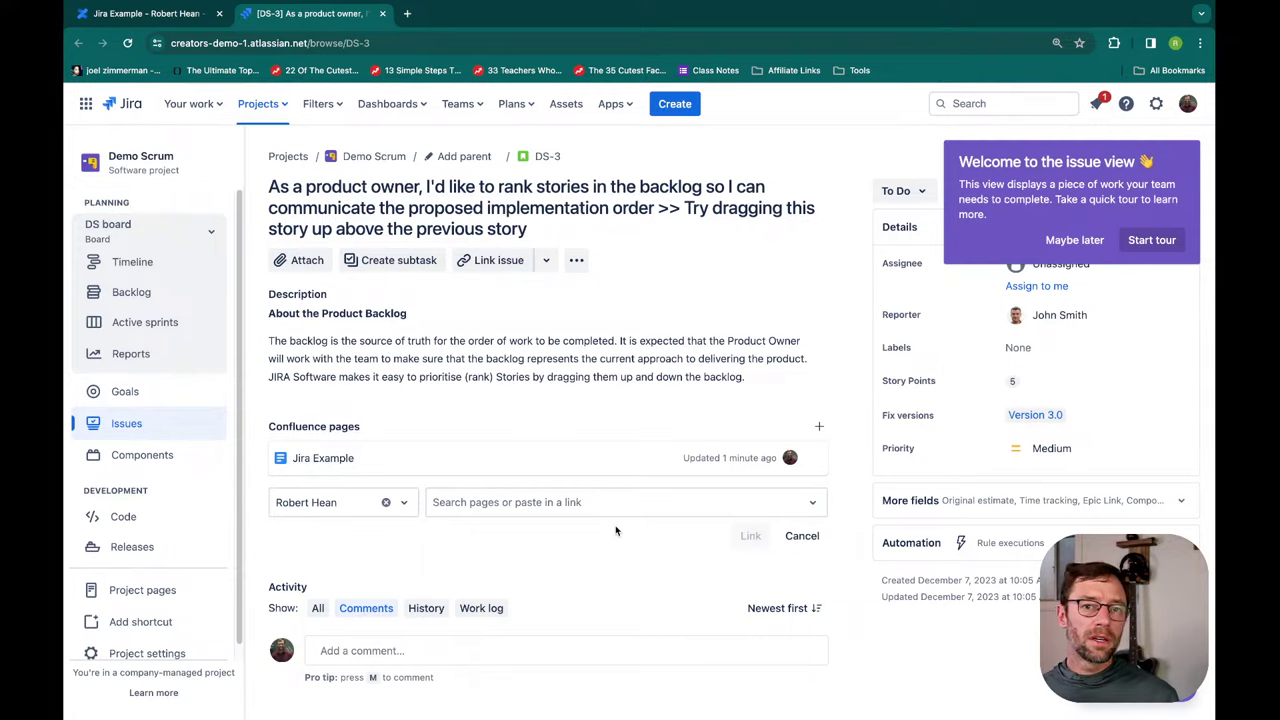
- Preview the linked "Jira Example" page from within the DS-3 issue, and close the preview
{"action": "left_click", "coordinate": [334, 459]}
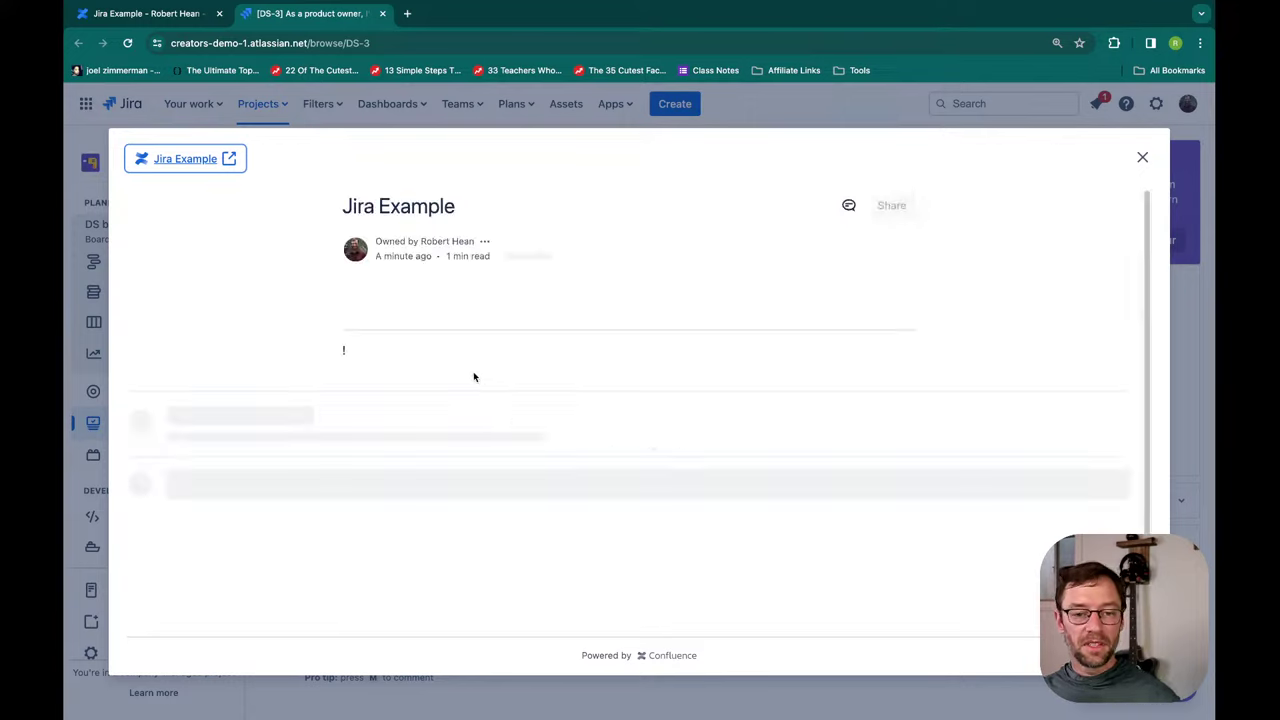
{"action": "left_click", "coordinate": [348, 352]}
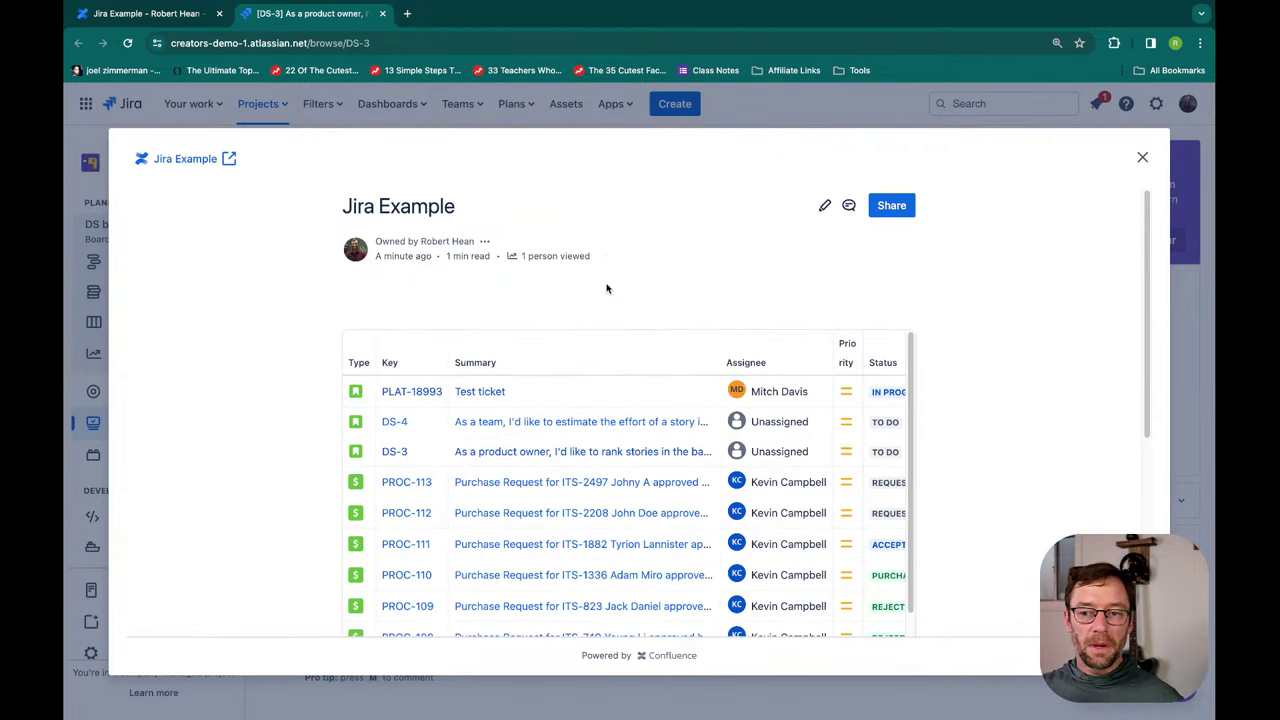
{"action": "left_click", "coordinate": [1143, 158]}
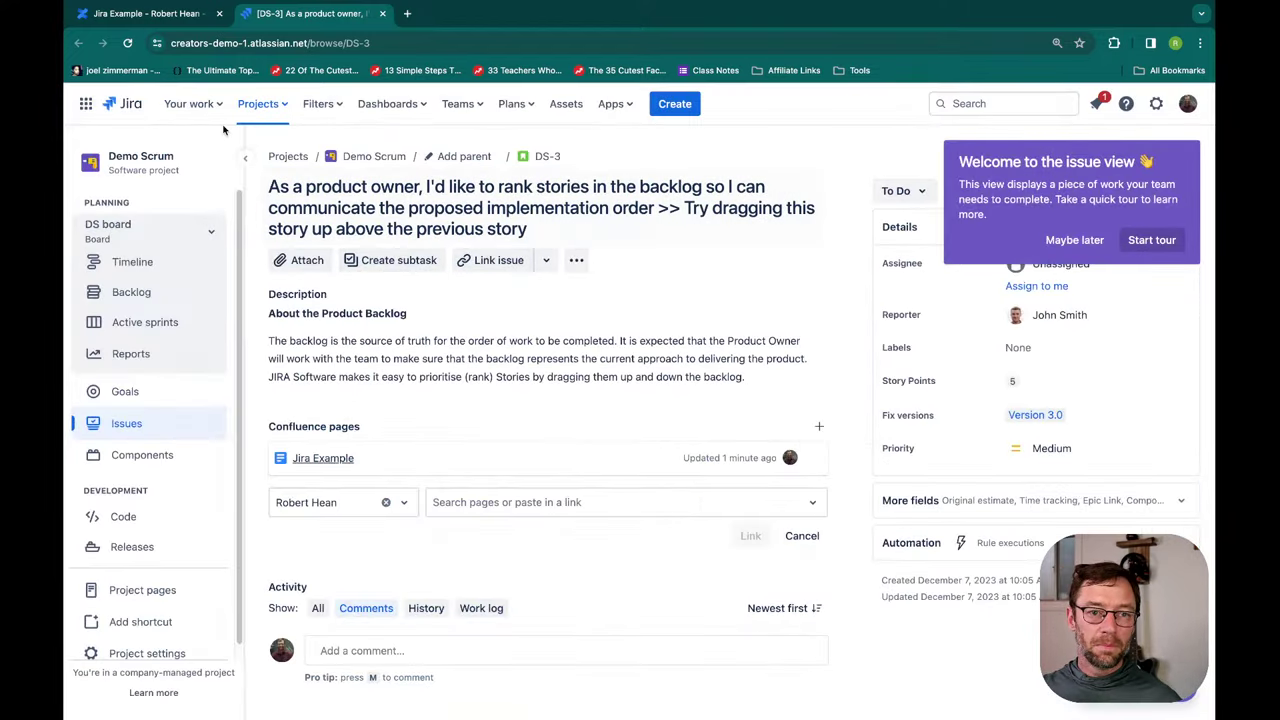
- Switch back to the Confluence page, view the Hean Tech Blog through its space shortcut, and return to "Jira Example"
{"action": "left_click", "coordinate": [183, 25]}
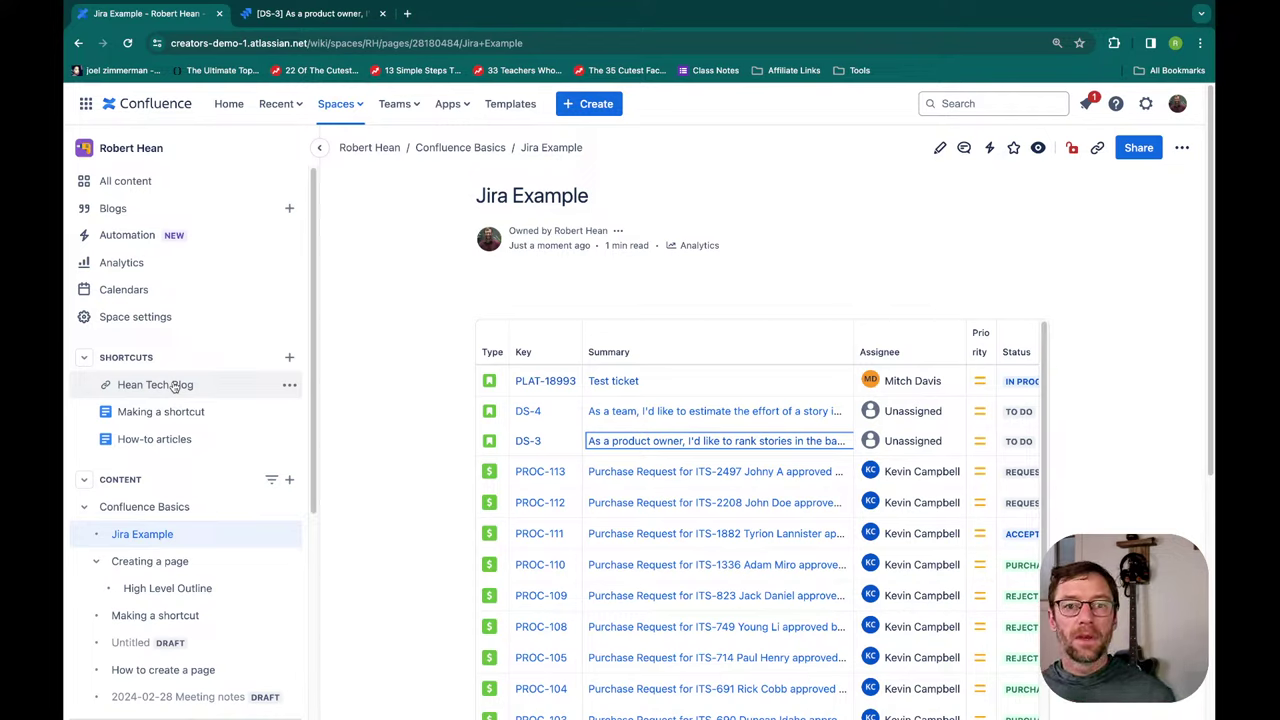
{"action": "left_click", "coordinate": [160, 389]}
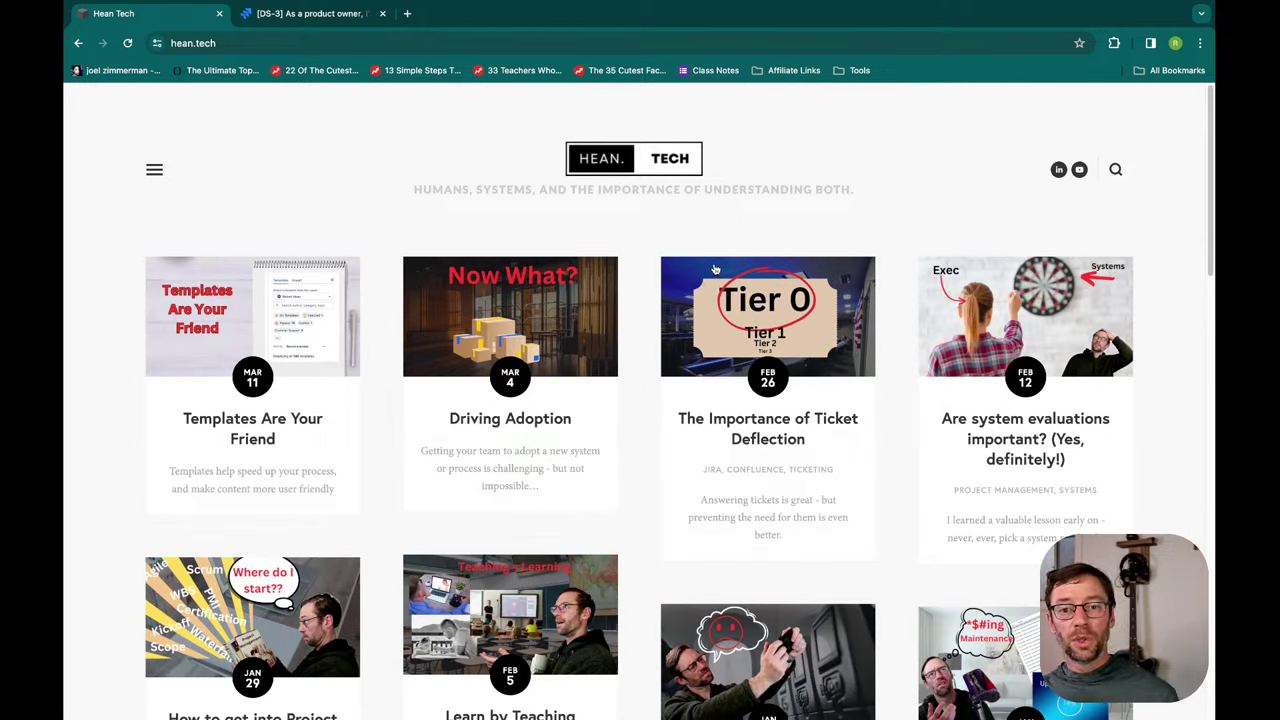
{"action": "left_click", "coordinate": [715, 269]}
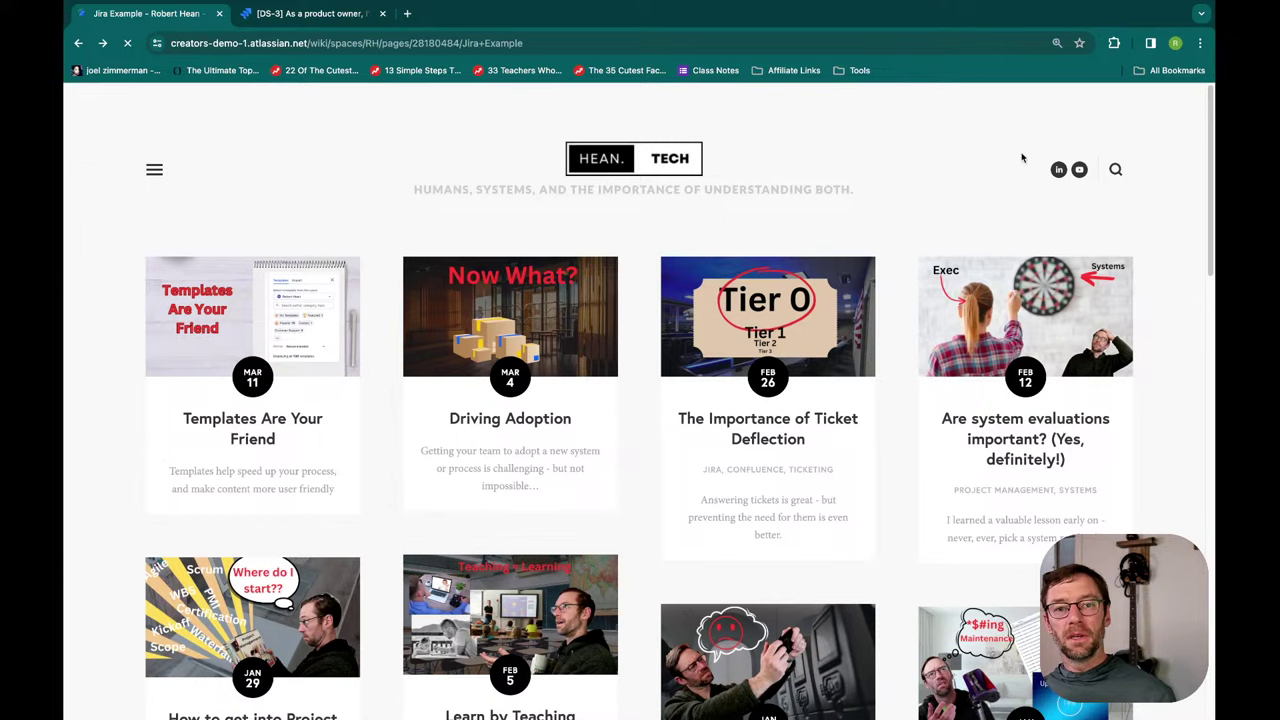